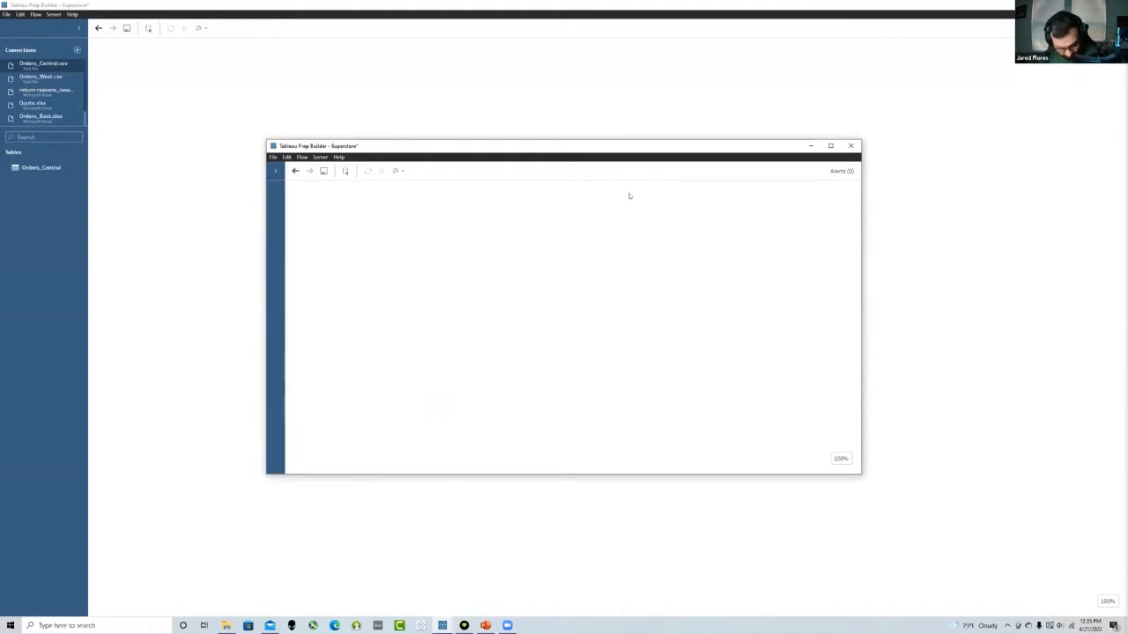
Maximize the Superstore flow window and widen the connections pane until the file names are readable
left_click(829, 146)
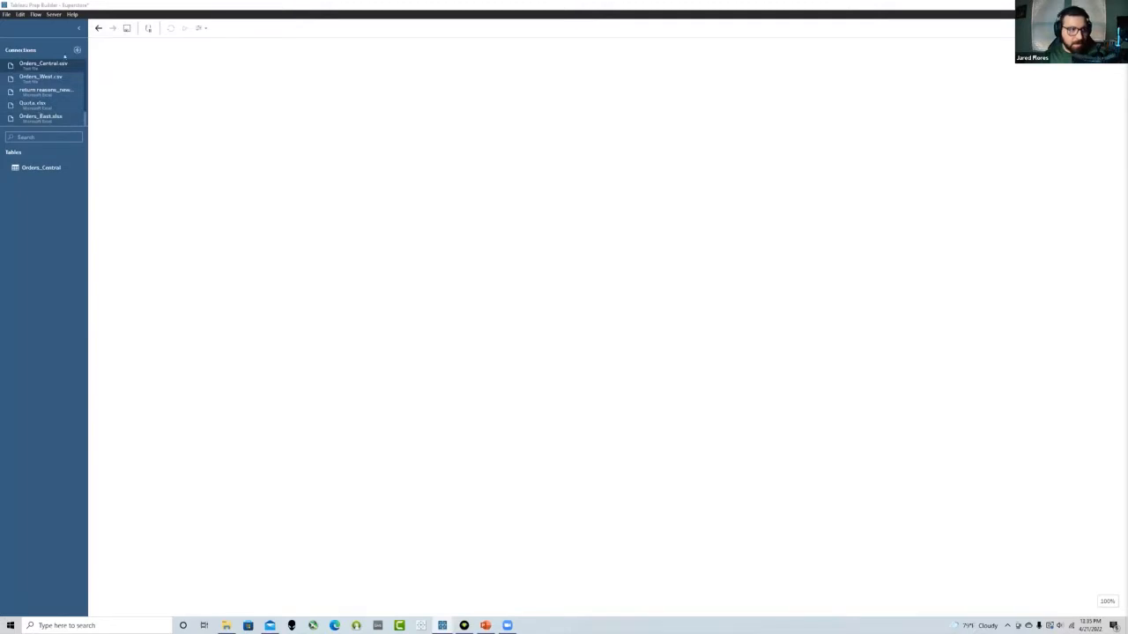
left_click_drag(87, 67, 117, 70)
scroll(87, 88, "down", 1)
scroll(86, 88, "up", 1)
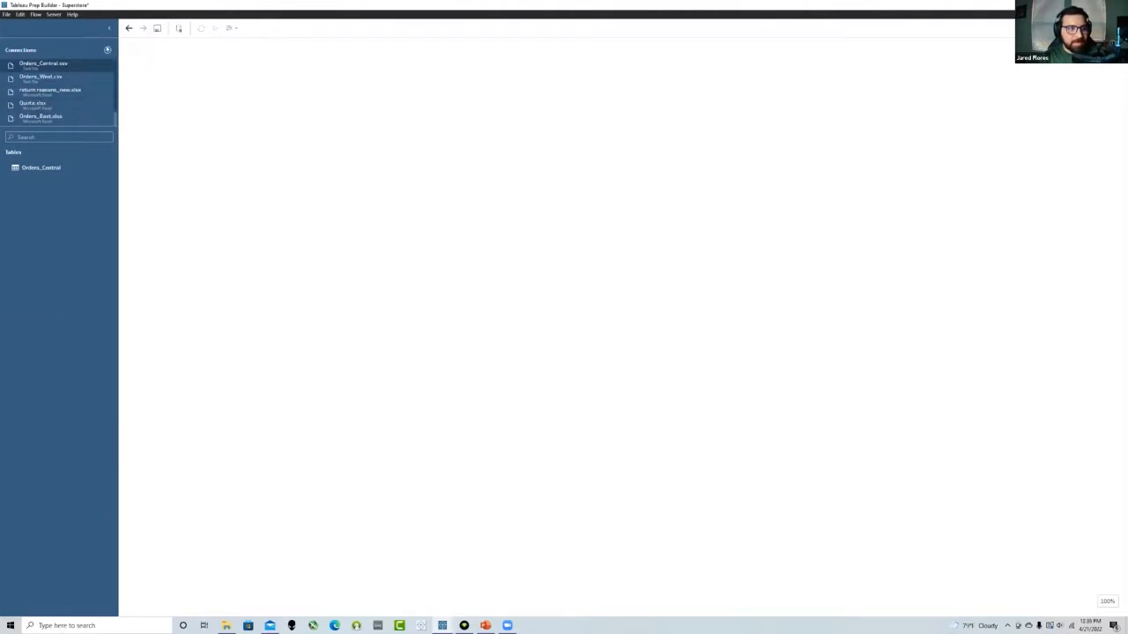
Examine the available connector types for files and servers, and review the files already connected to the flow
left_click(108, 50)
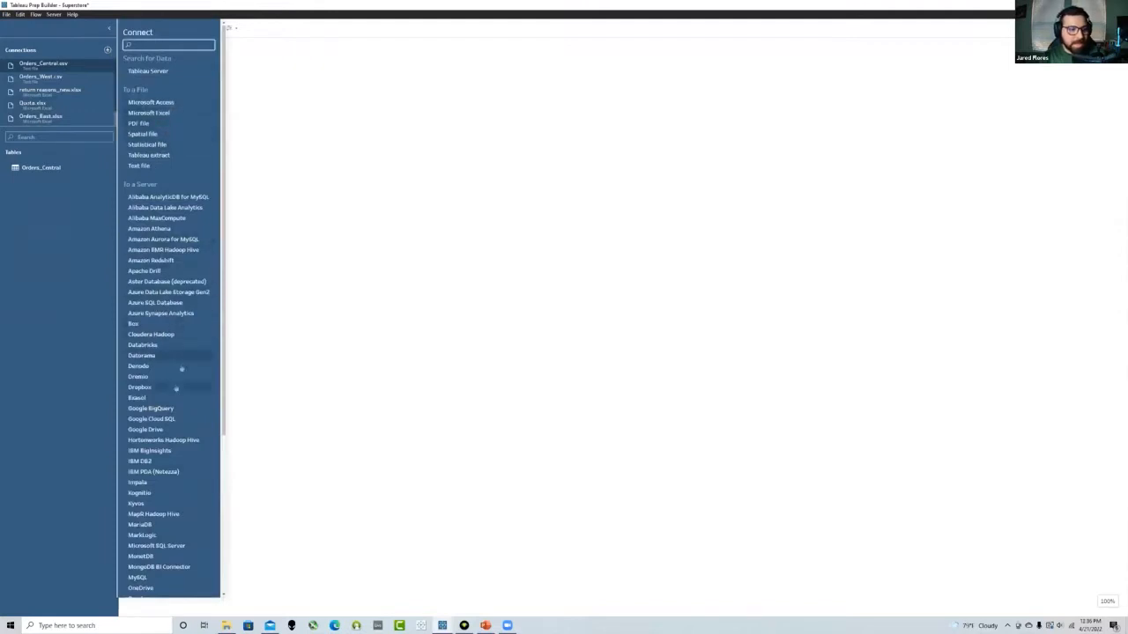
scroll(165, 335, "down", 5)
scroll(164, 336, "up", 5)
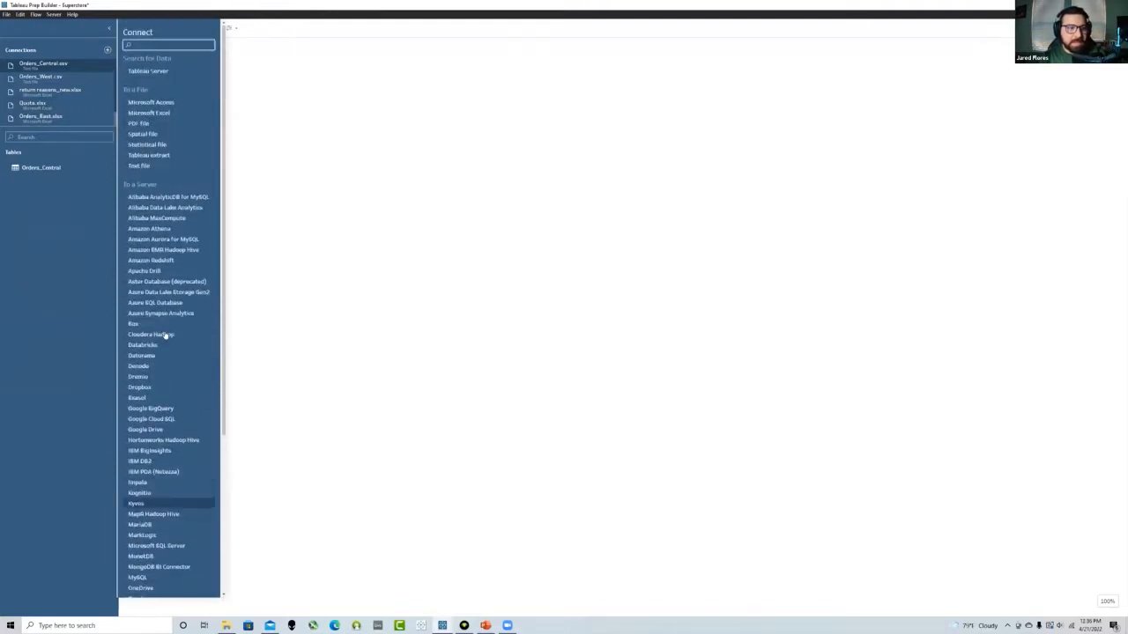
left_click(74, 207)
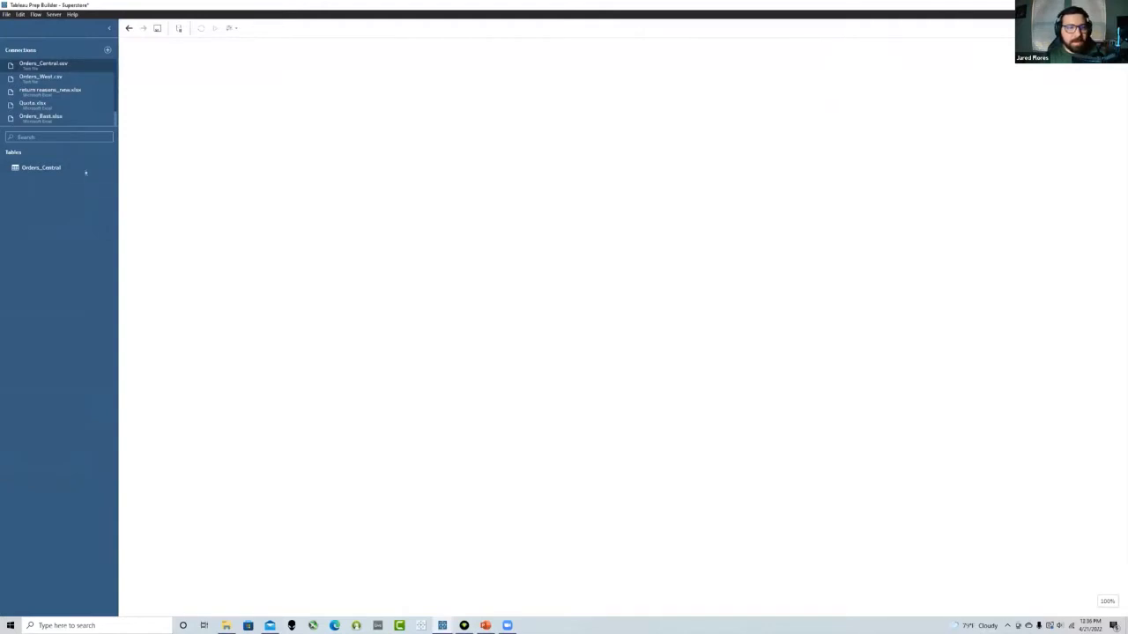
scroll(46, 72, "down", 2)
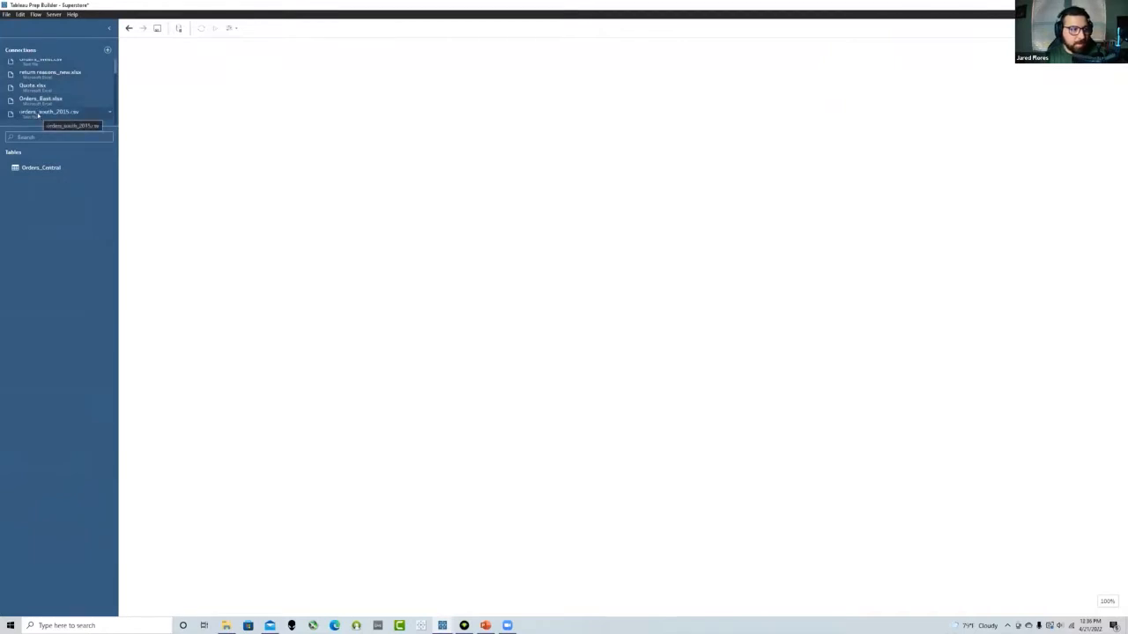
scroll(38, 115, "up", 2)
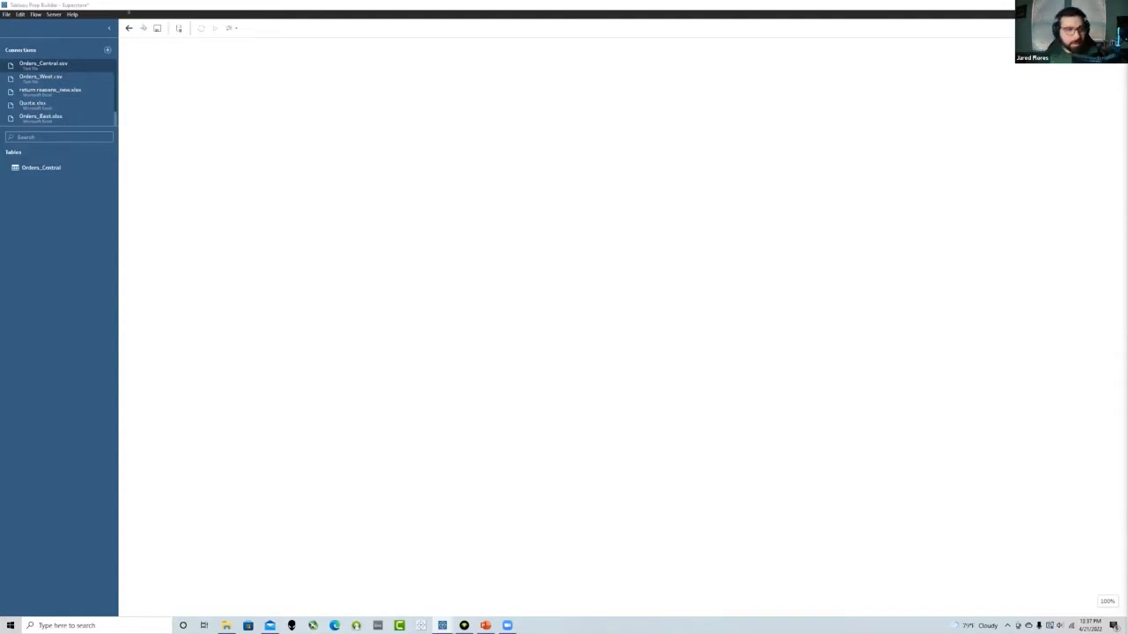
left_click_drag(36, 170, 167, 75)
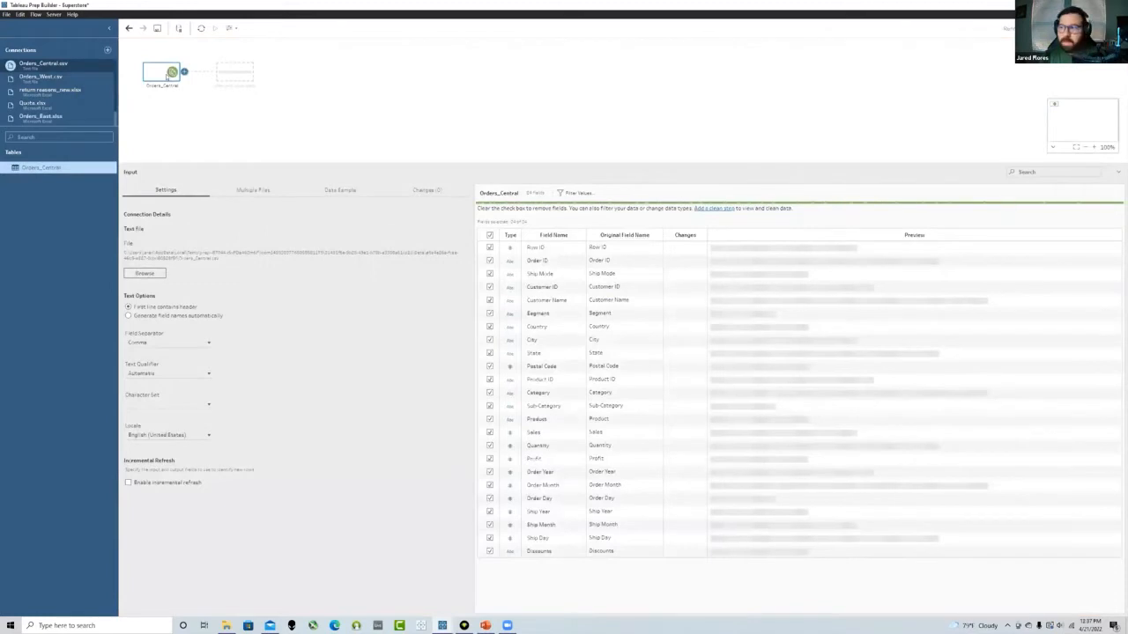
right_click(164, 79)
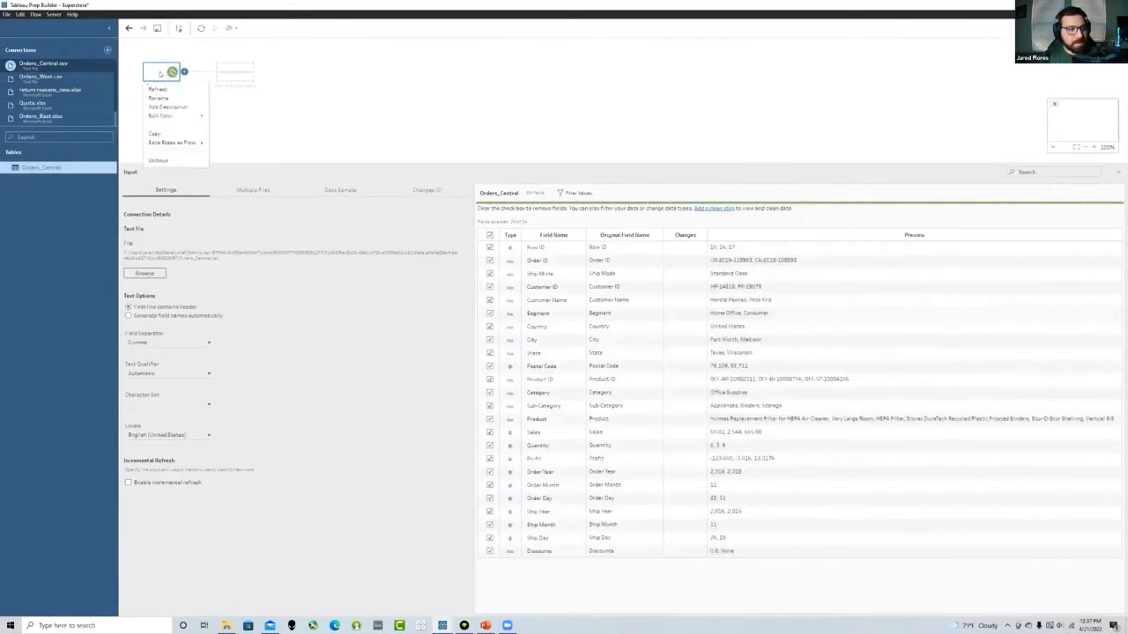
left_click(176, 159)
Add the orders_south_2015 table and, below it, the Orders_East table to the flow as input steps
scroll(61, 117, "down", 1)
left_click(61, 117)
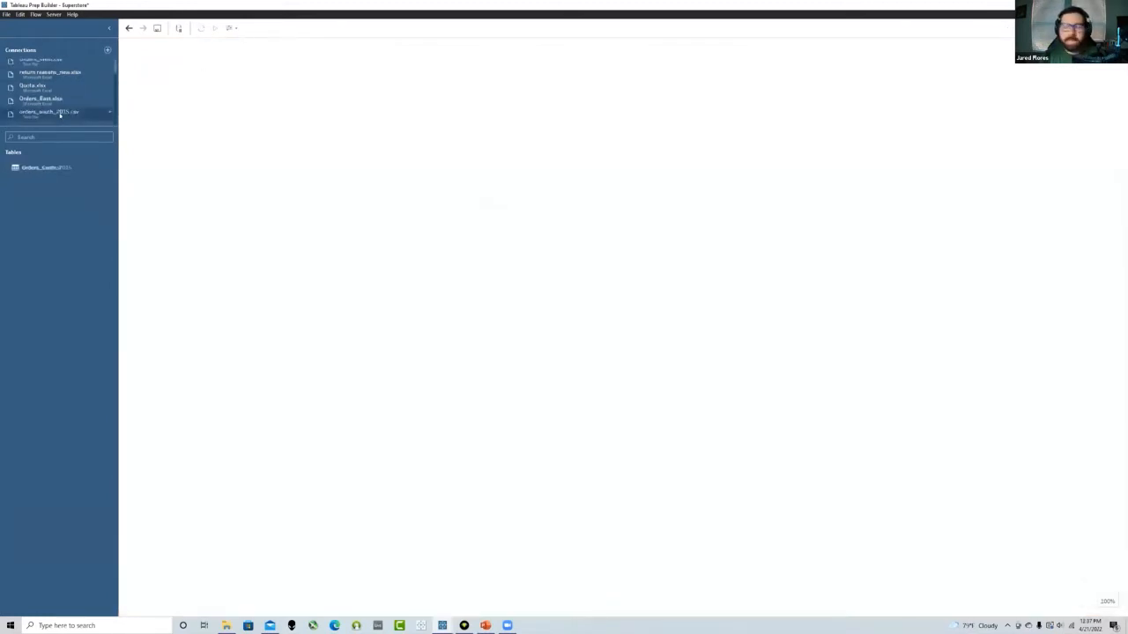
left_click_drag(45, 168, 174, 97)
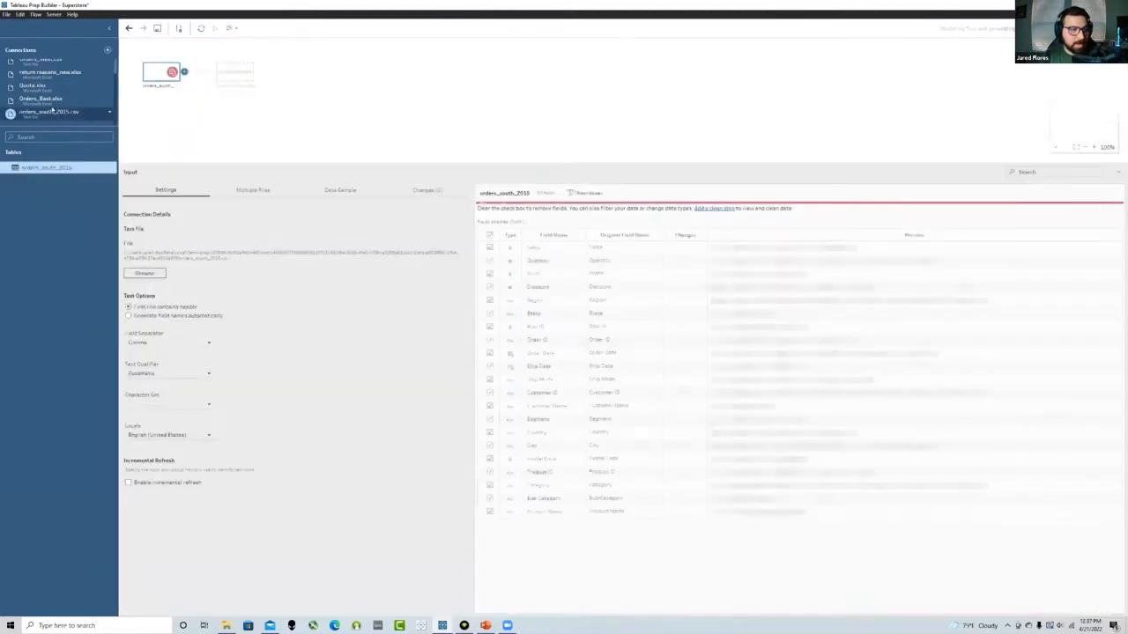
left_click(44, 98)
left_click_drag(39, 189, 164, 121)
Add the Orders_West and Orders_Central tables to the flow as input steps below Orders_East
scroll(41, 85, "up", 2)
left_click(41, 77)
left_click_drag(38, 168, 164, 145)
left_click(44, 65)
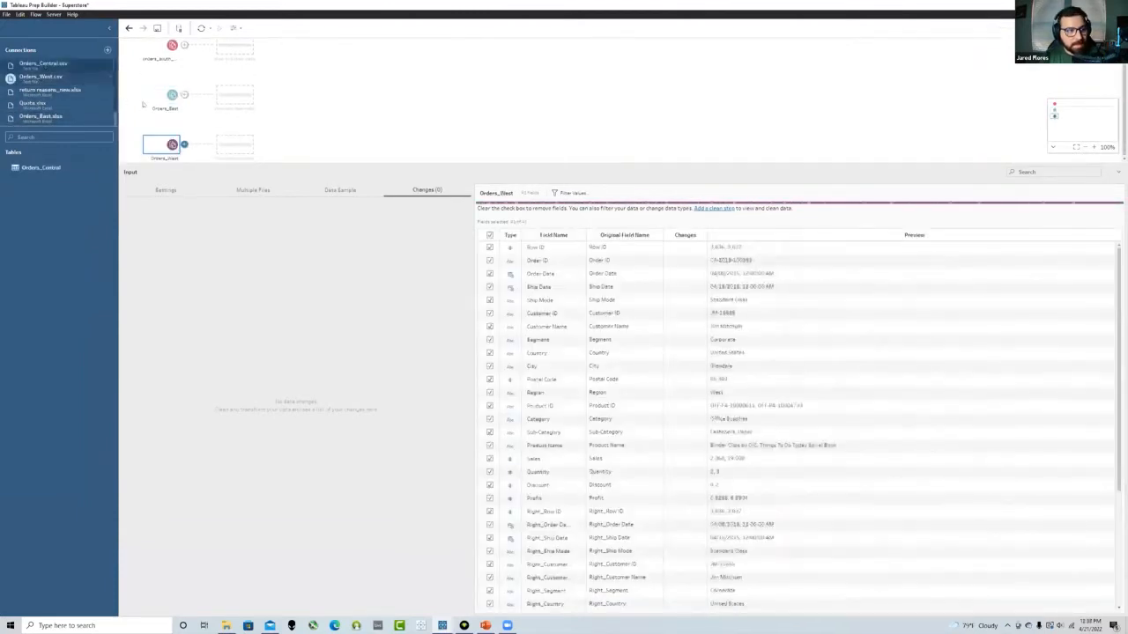
left_click_drag(38, 168, 319, 139)
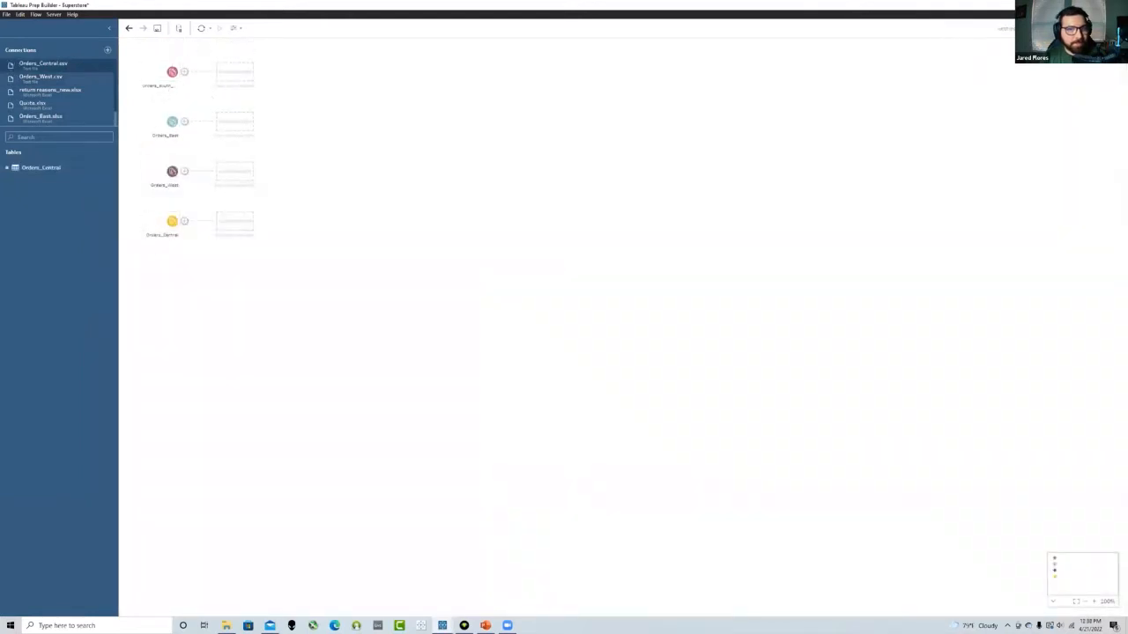
Examine the field list, data types and preview values of the orders_south_2015 input
left_click(171, 72)
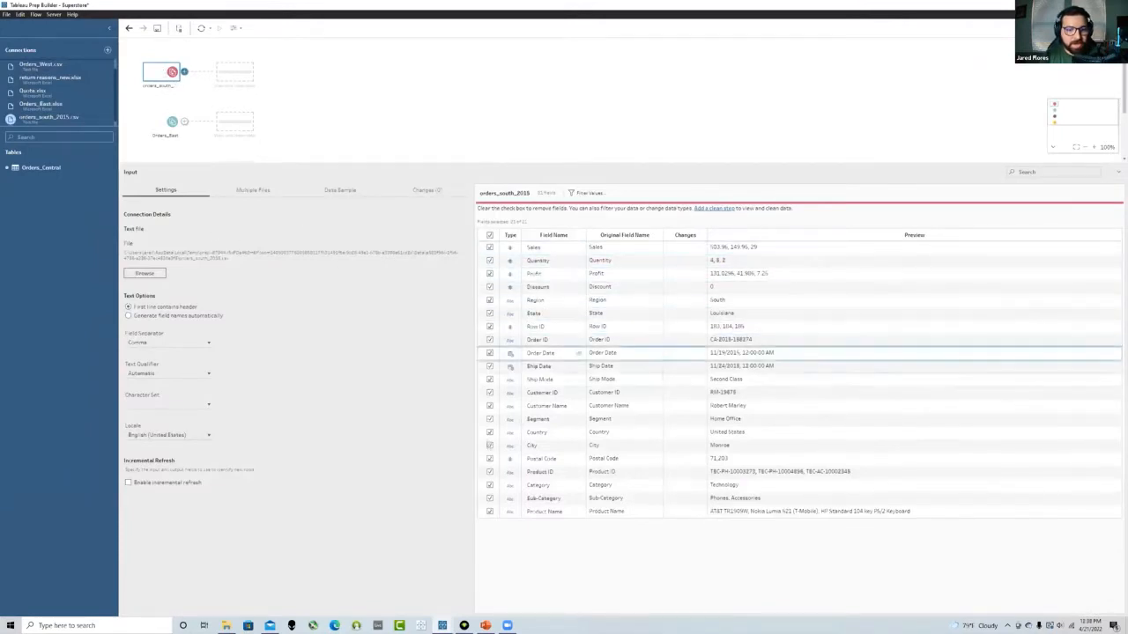
left_click(502, 259)
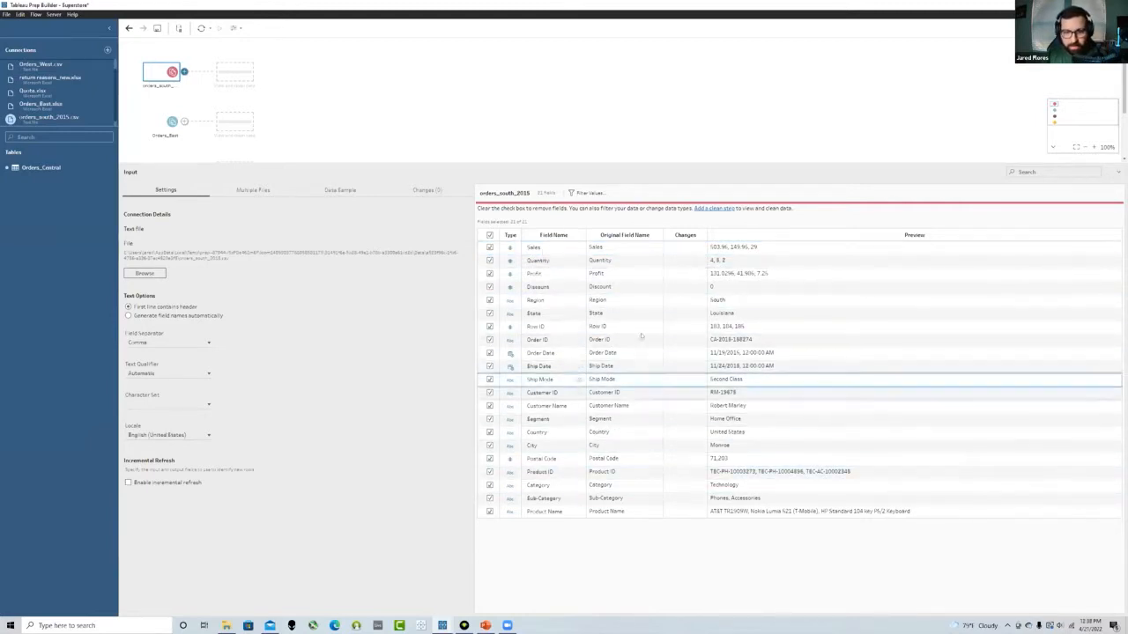
left_click(324, 73)
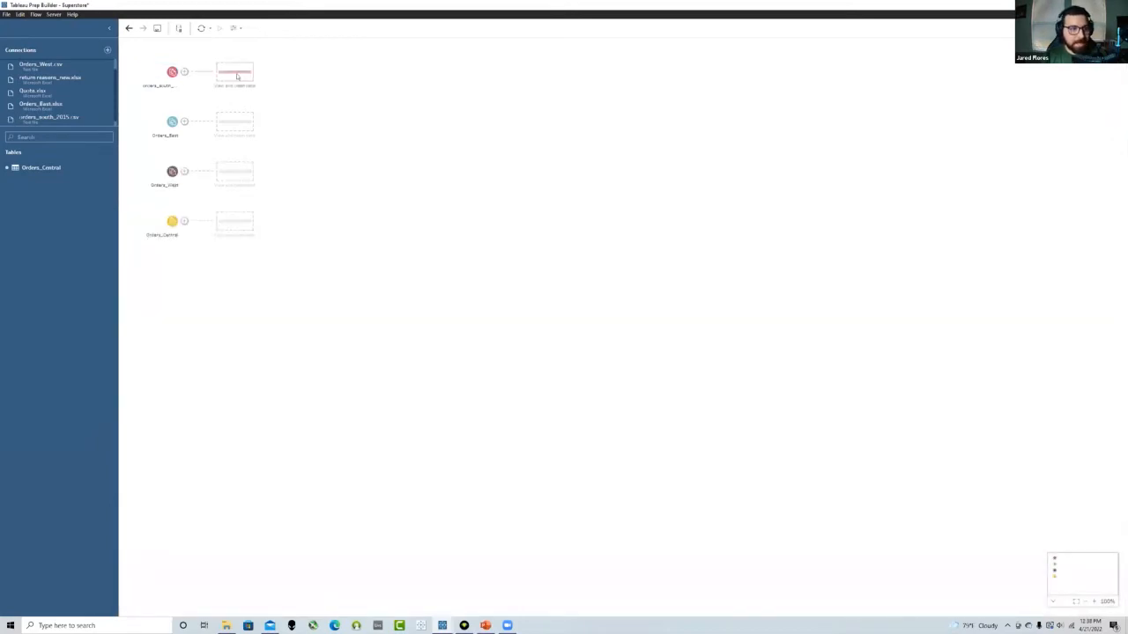
Add a cleaning step after orders_south_2015, then enlarge its profile area and expand its list of changes
left_click(236, 76)
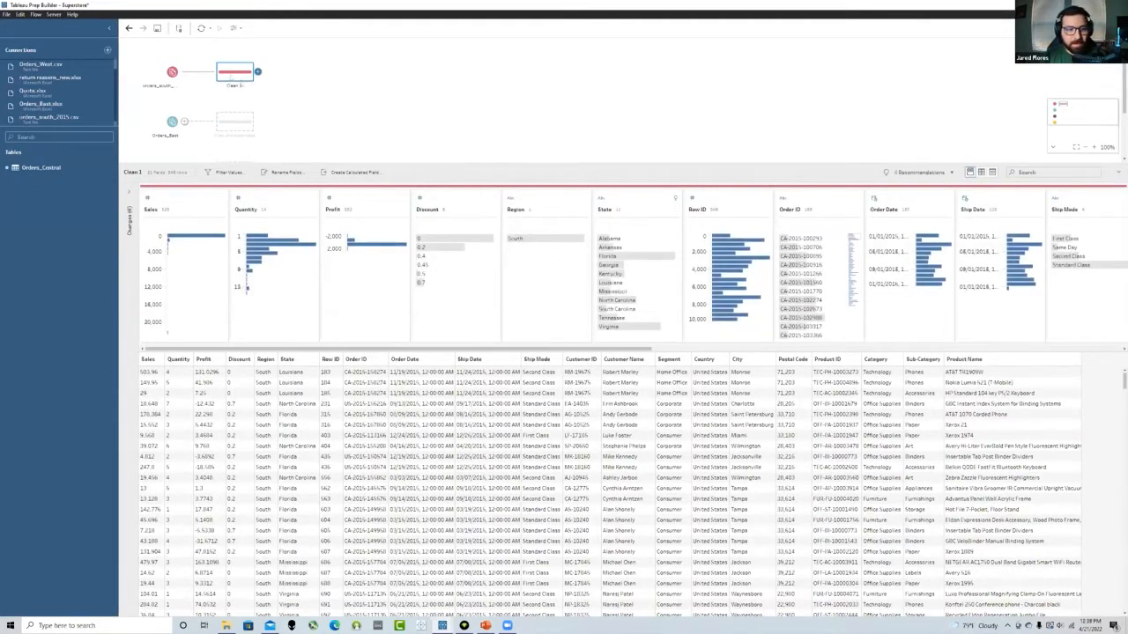
left_click_drag(365, 161, 365, 113)
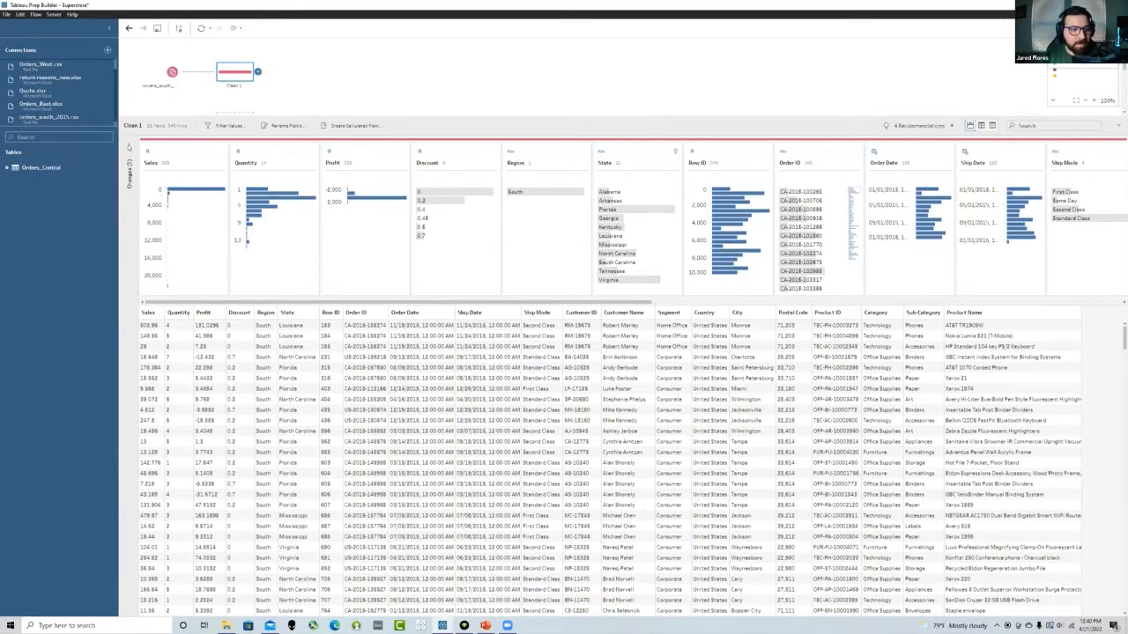
left_click(130, 172)
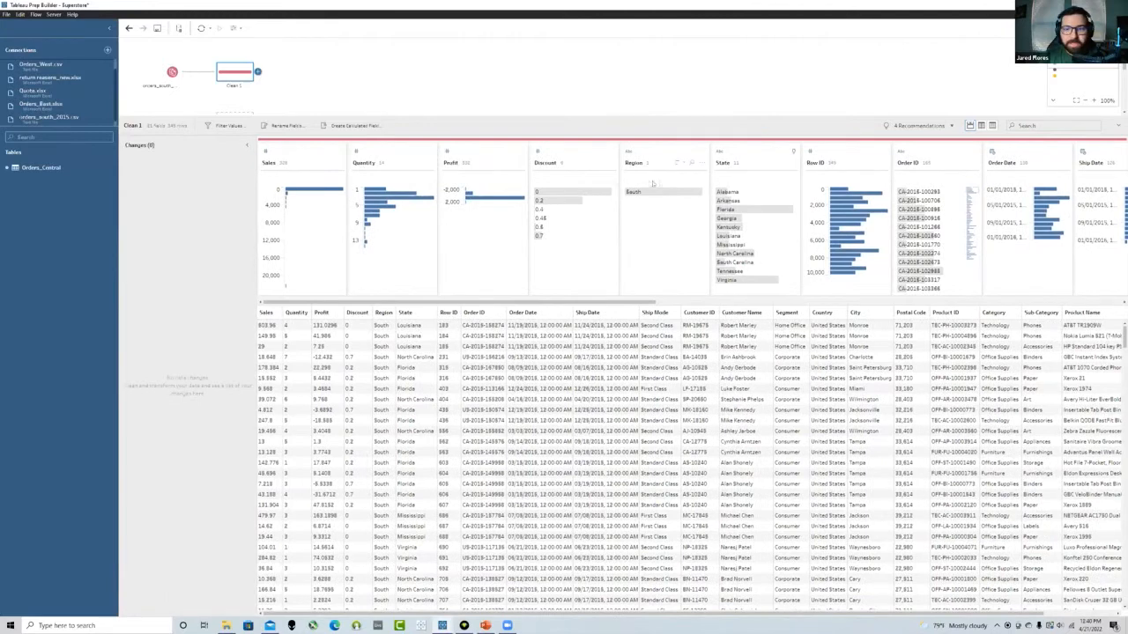
Filter the Order ID field in the cleaning step to keep only non-null values
left_click_drag(601, 303, 681, 302)
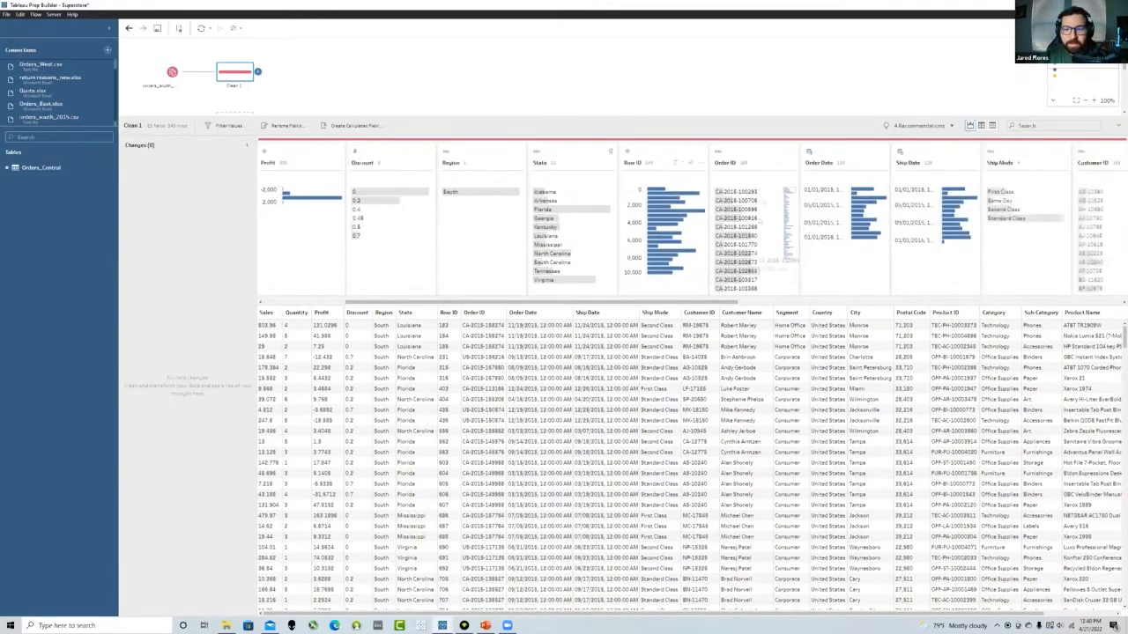
left_click(791, 164)
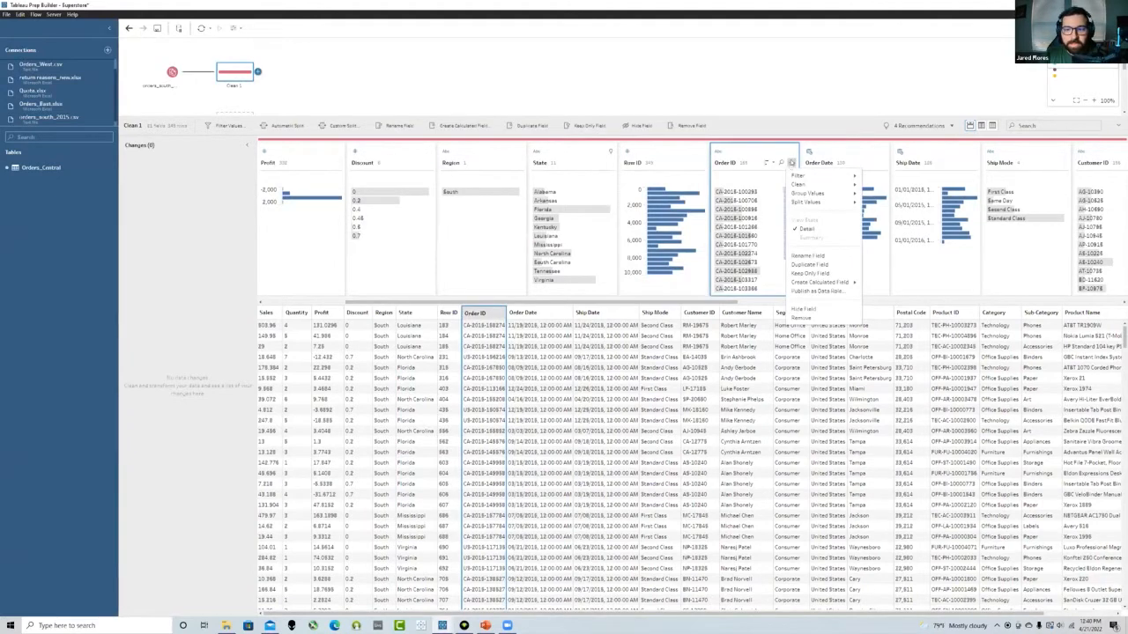
mouse_move(799, 176)
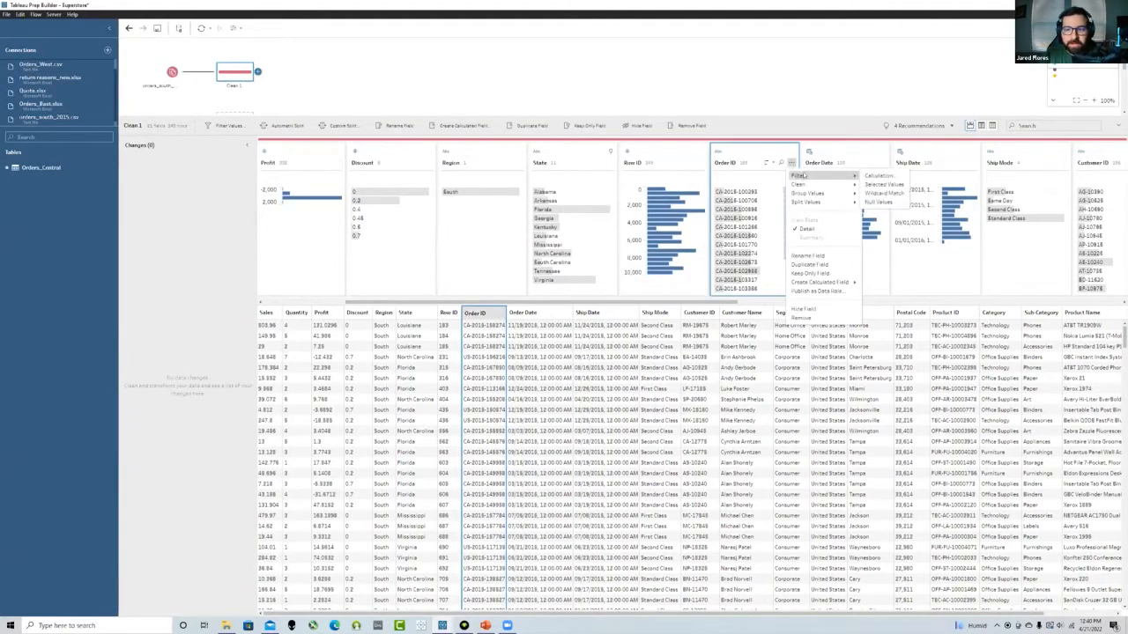
left_click(878, 201)
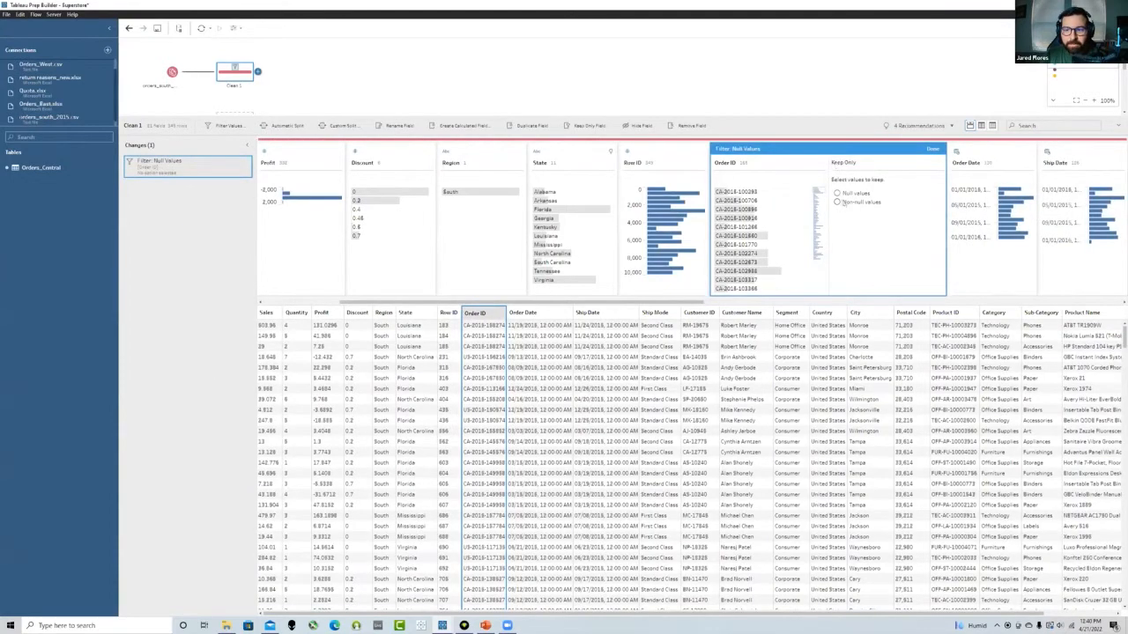
left_click(837, 201)
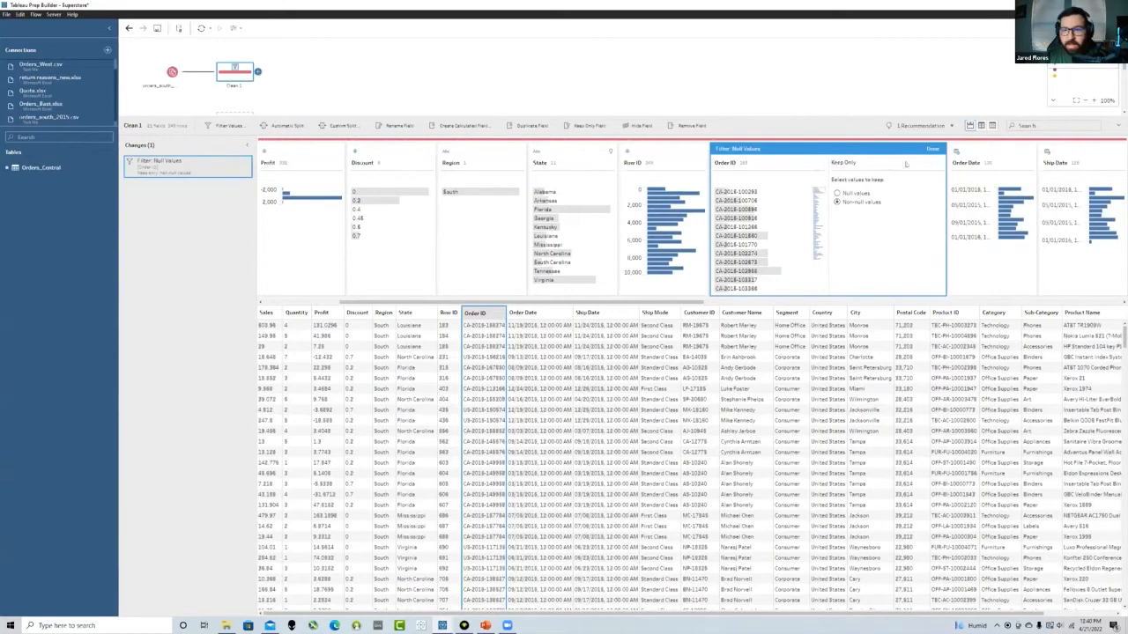
left_click(929, 150)
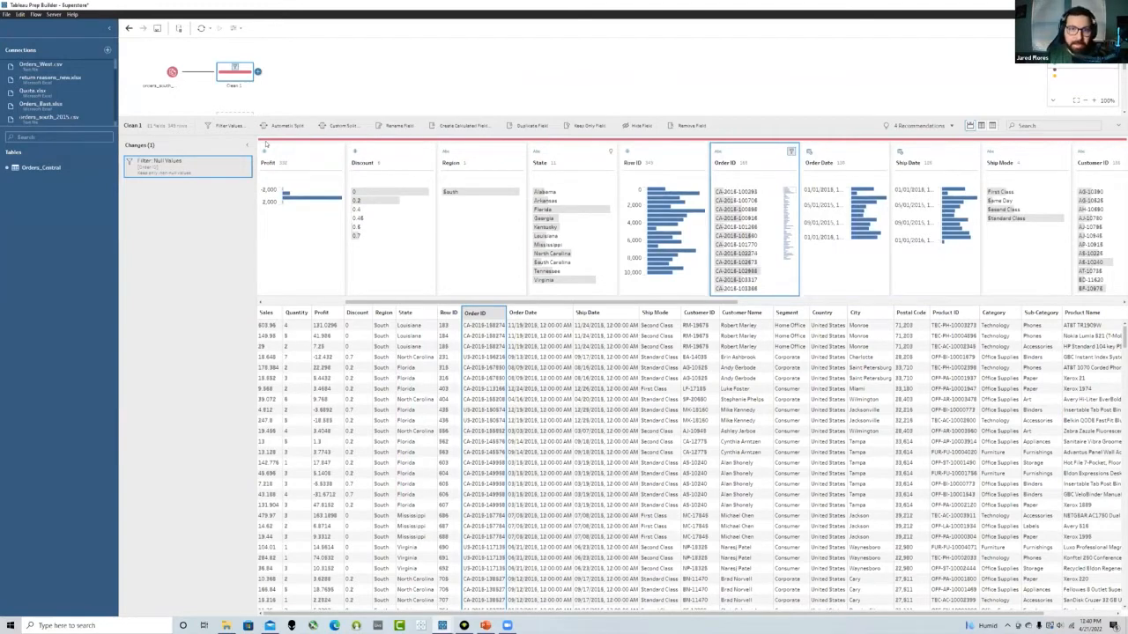
Rename the cleaning step after orders_south_2015 as Remove Nulls
double_click(234, 86)
key("BackSpace")
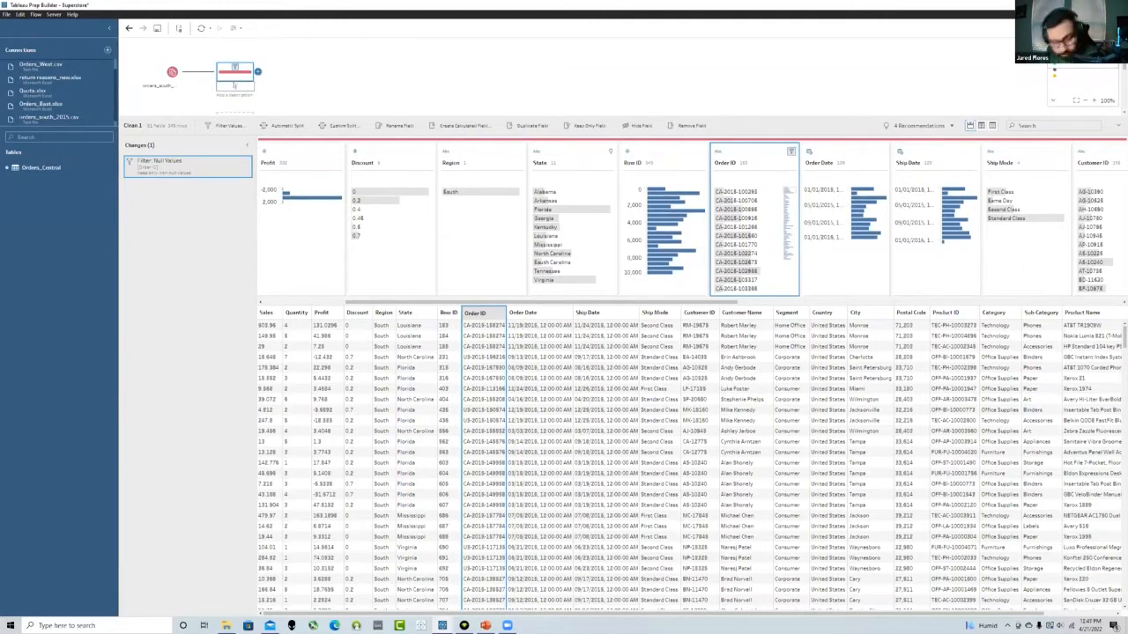
type("regionalls")
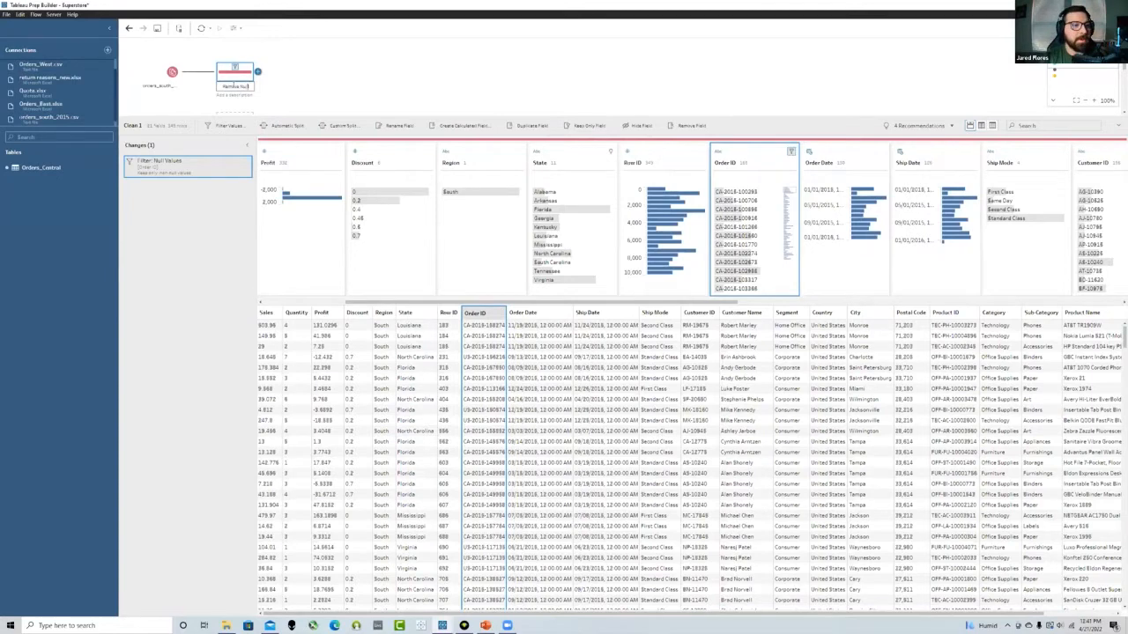
left_click(243, 99)
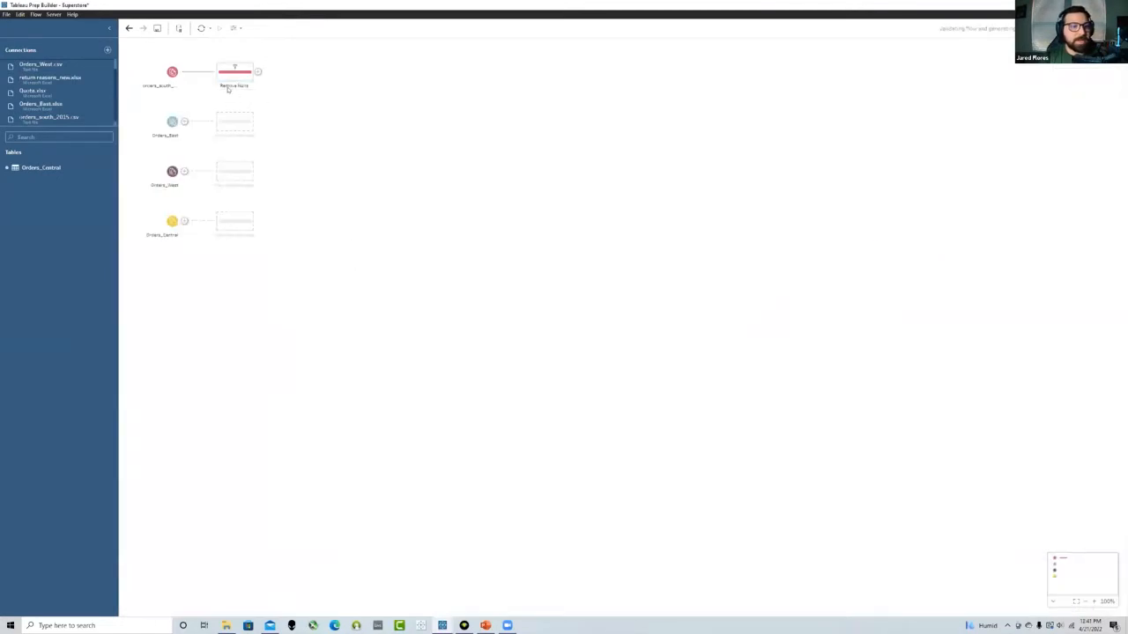
Add the description "Keep only non-null records from the Order ID field" to the Remove Nulls step
double_click(227, 87)
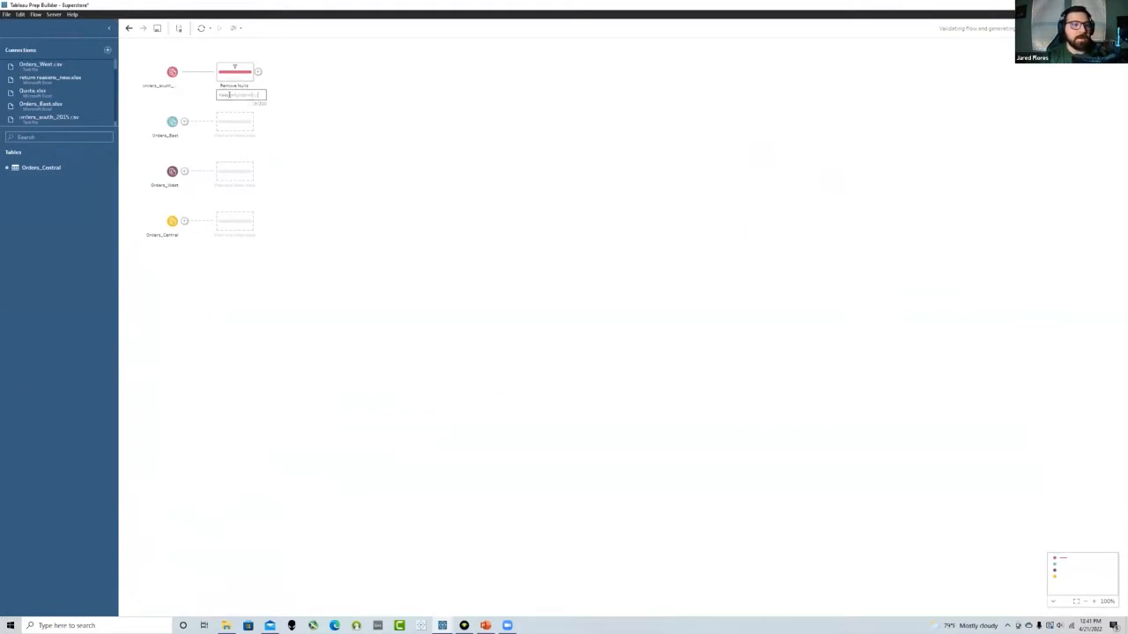
type("nulls")
type(" from")
type(" field")
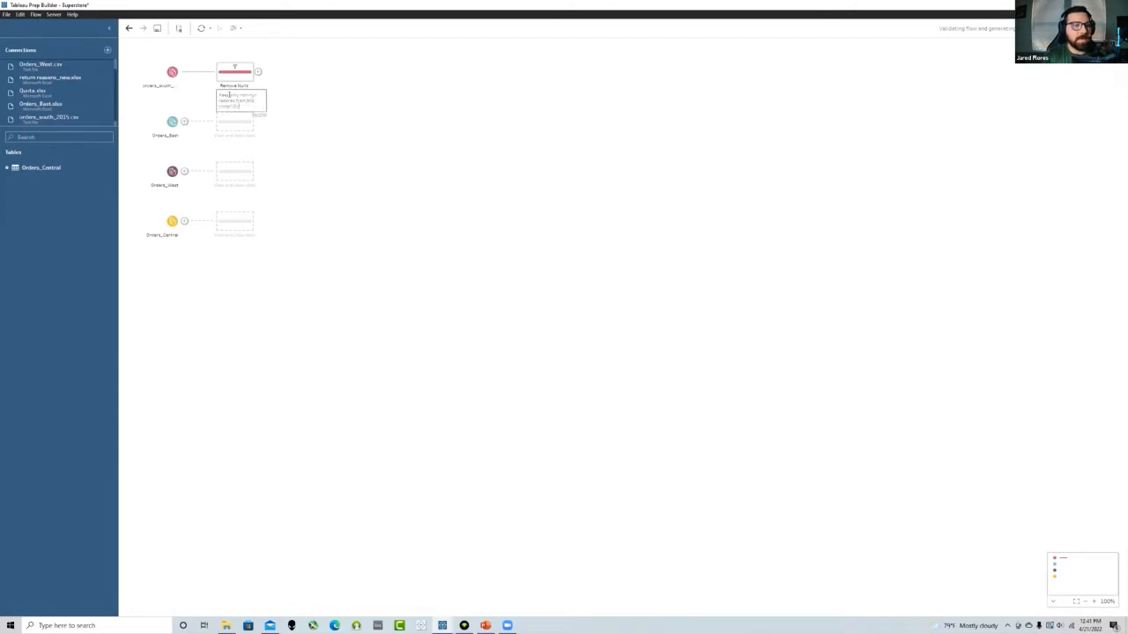
left_click(311, 97)
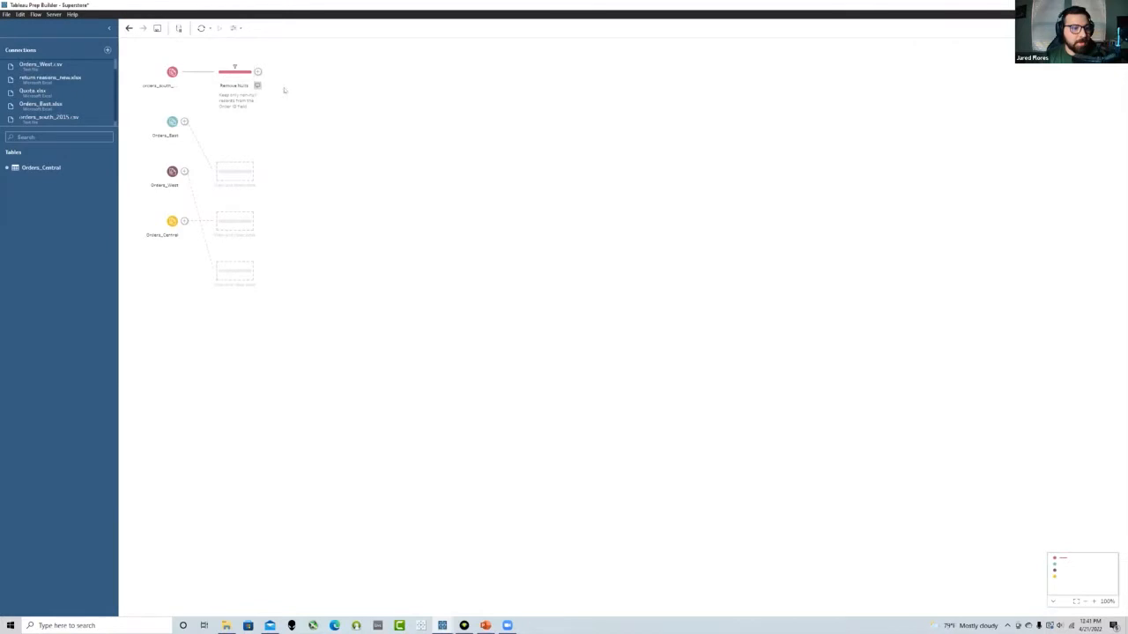
Move the East, West and Central inputs lower in the flow and rename the orders_south_2015 input as Orders (South)
left_click_drag(317, 306, 201, 173)
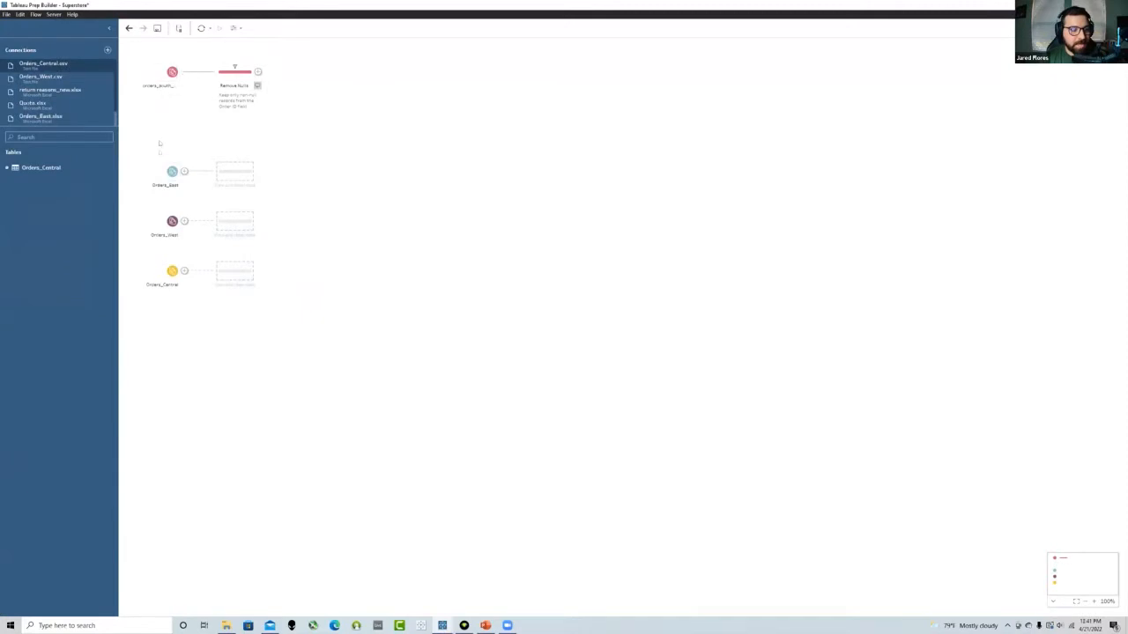
double_click(161, 85)
type("Orders")
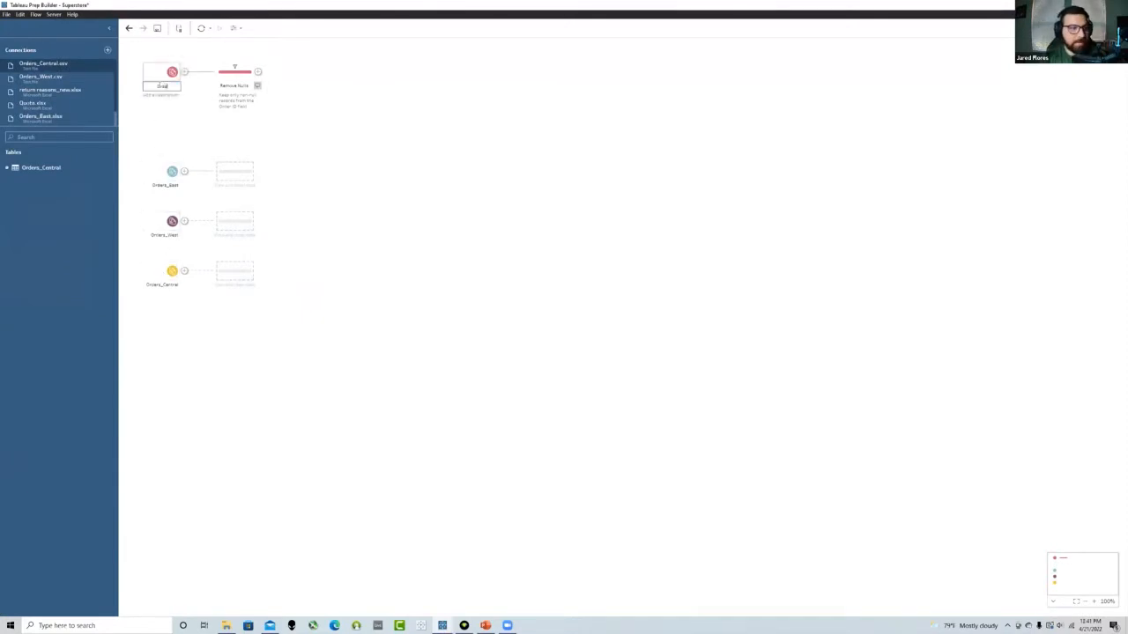
type(" (South)")
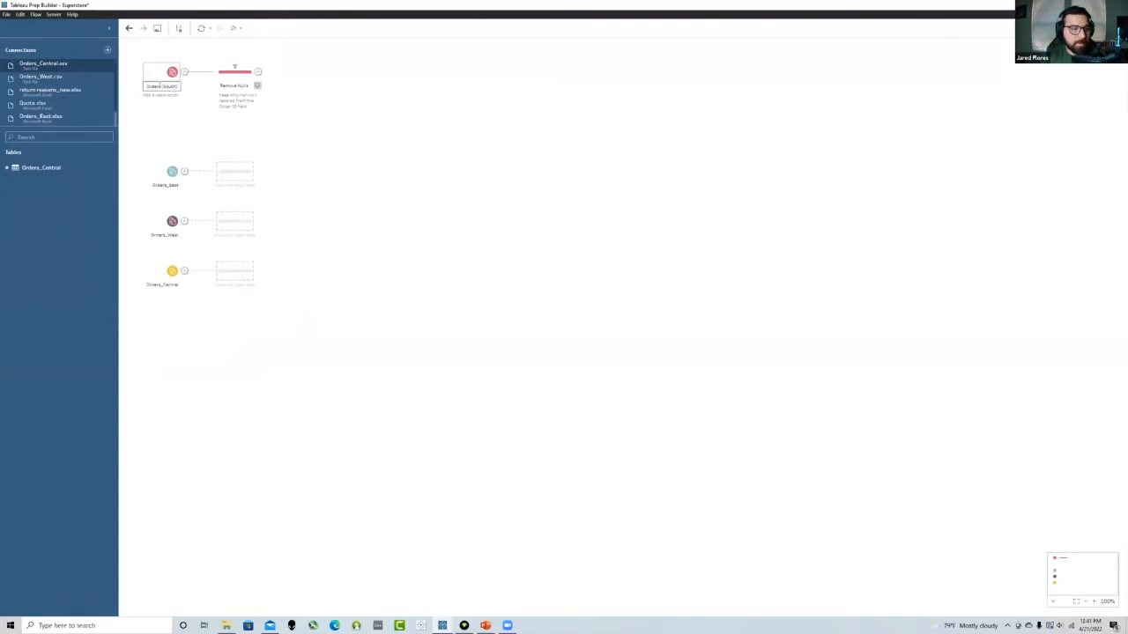
key("Return")
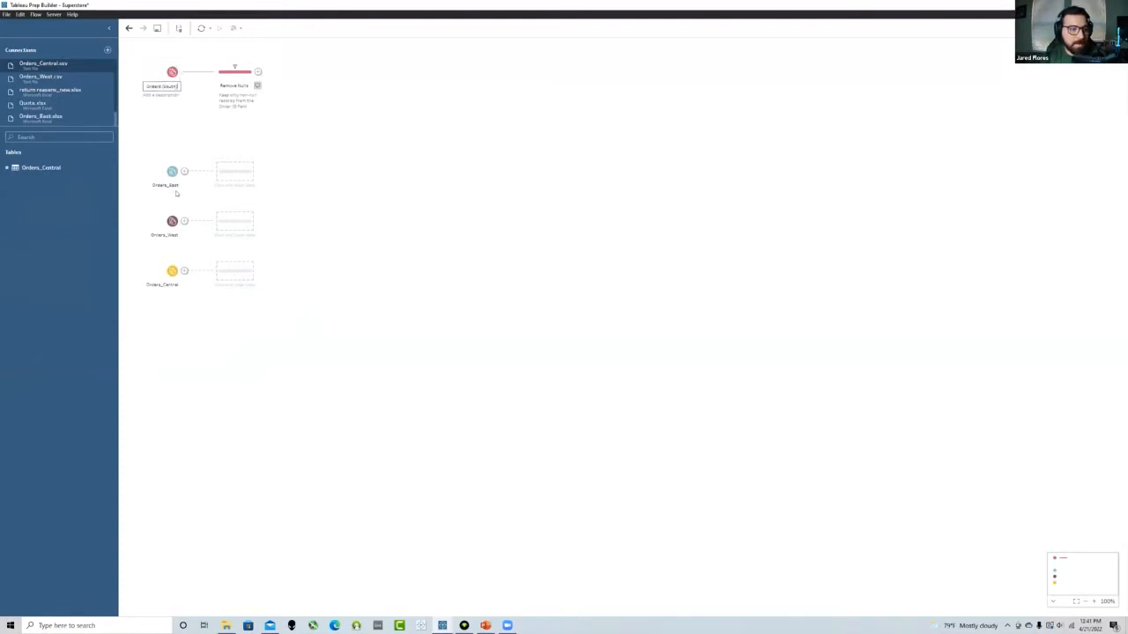
Rename the remaining inputs as Orders (East), Orders (West) and Orders (Central), moving West and Central back up beneath East
double_click(162, 185)
type("Orders")
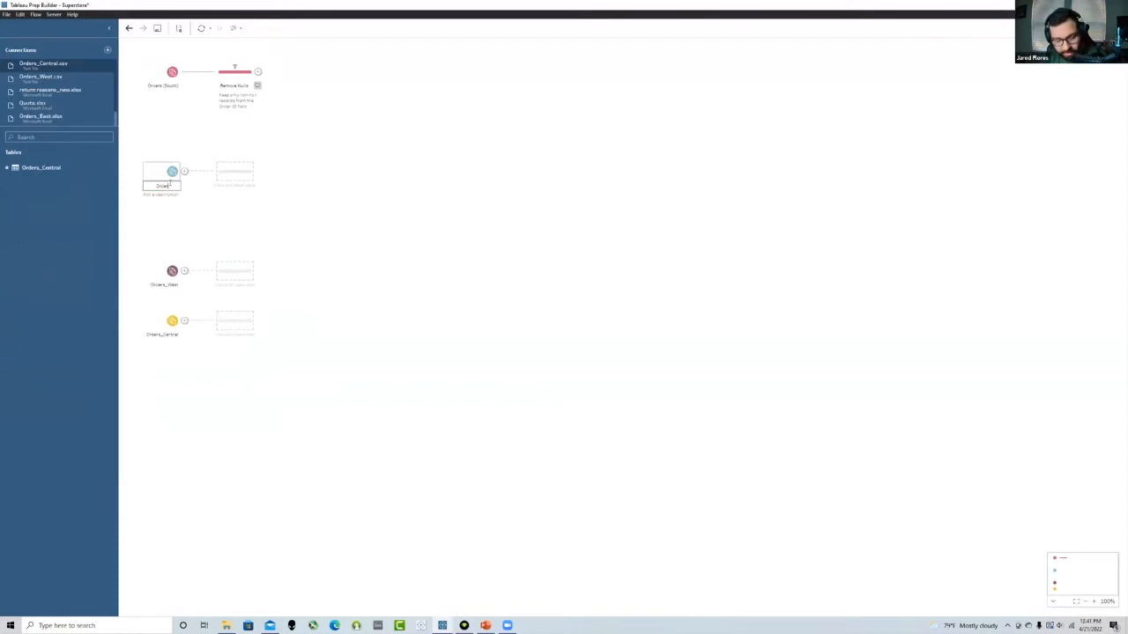
type(" (East)")
left_click_drag(171, 288, 171, 238)
double_click(162, 235)
type("Orders (West)")
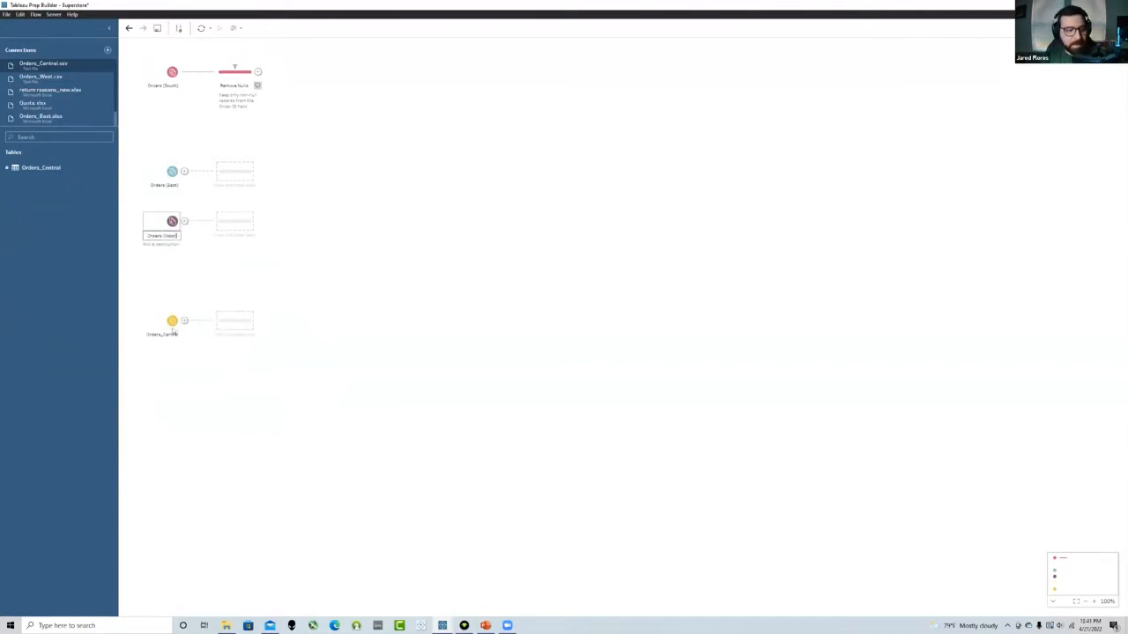
left_click_drag(173, 332, 167, 283)
double_click(164, 284)
type("Orders (Central)")
left_click(231, 317)
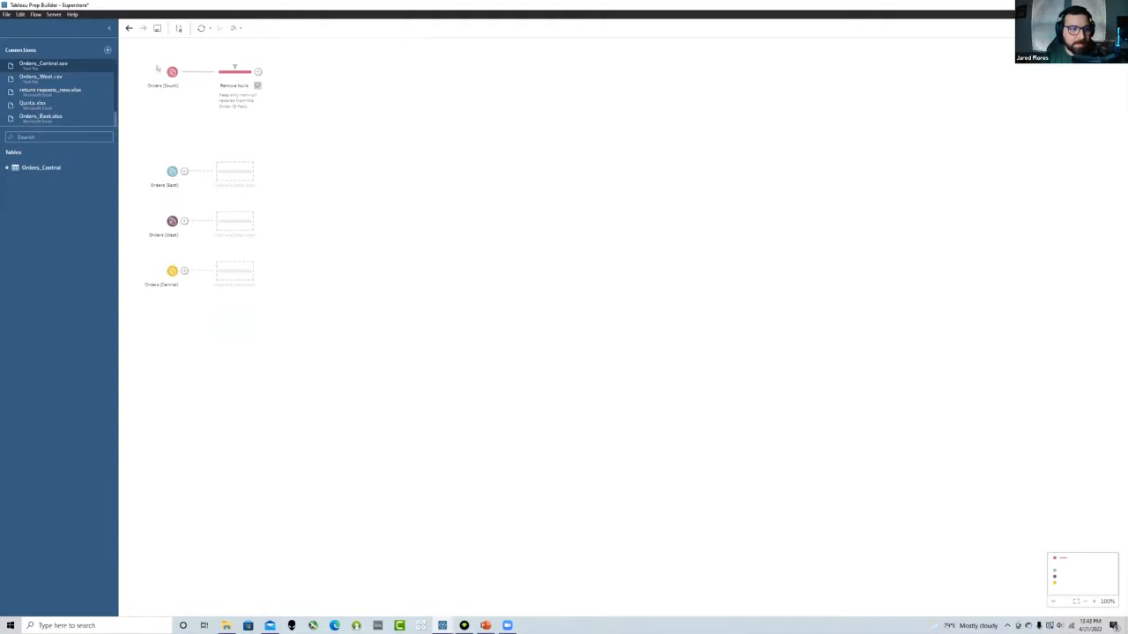
Add a cleaning step after Orders (East) and compare its field data types with those of Remove Nulls in list view
left_click(242, 167)
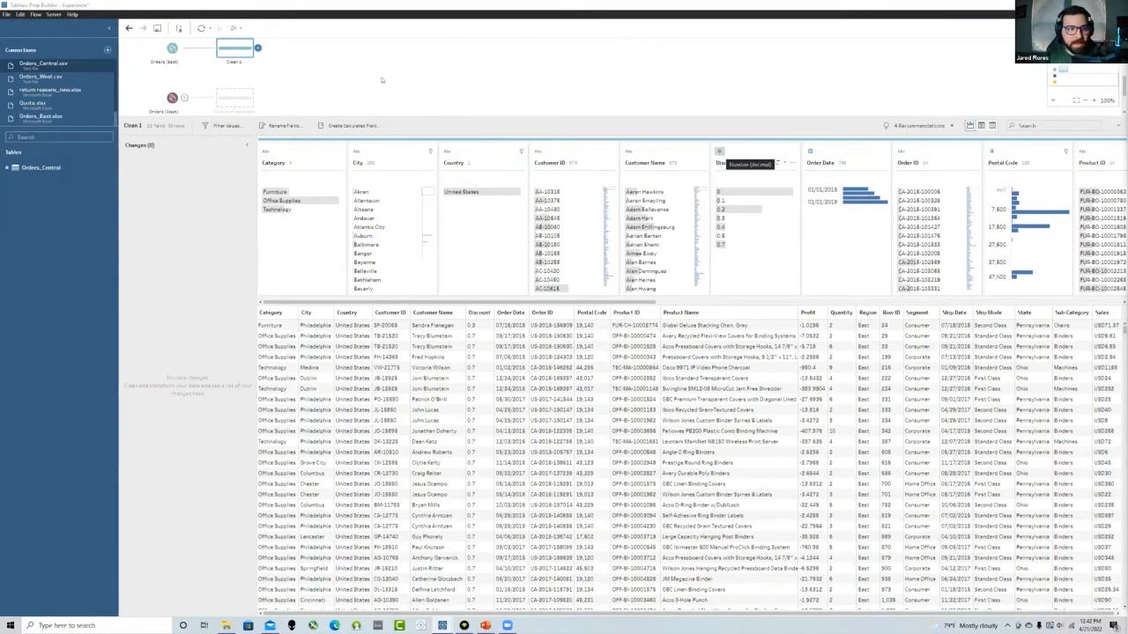
left_click(381, 80)
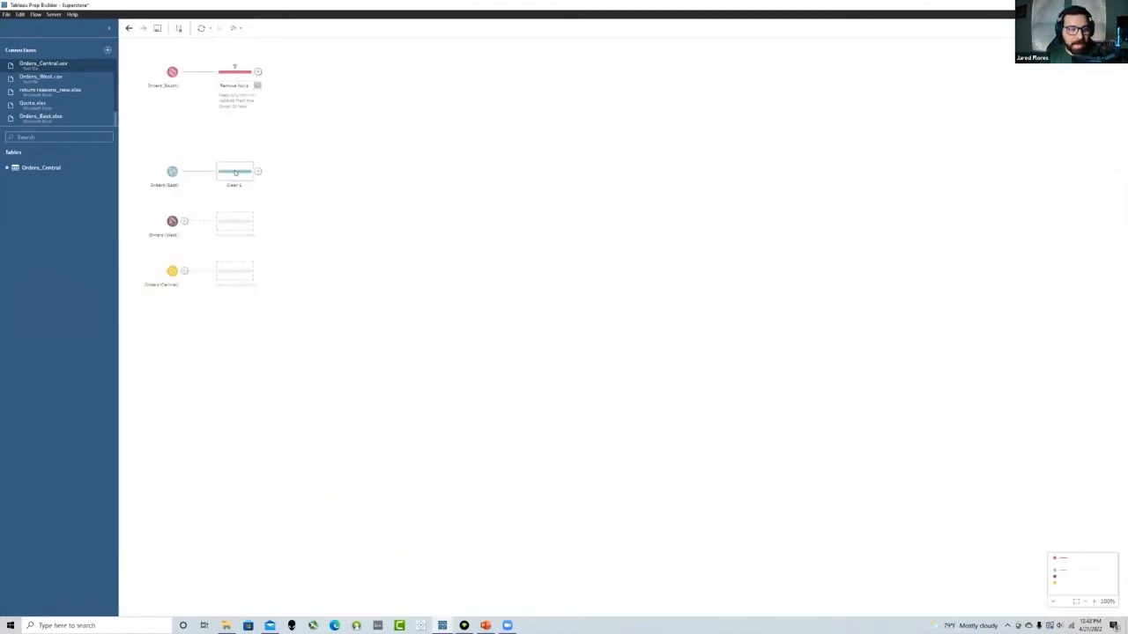
left_click(242, 77)
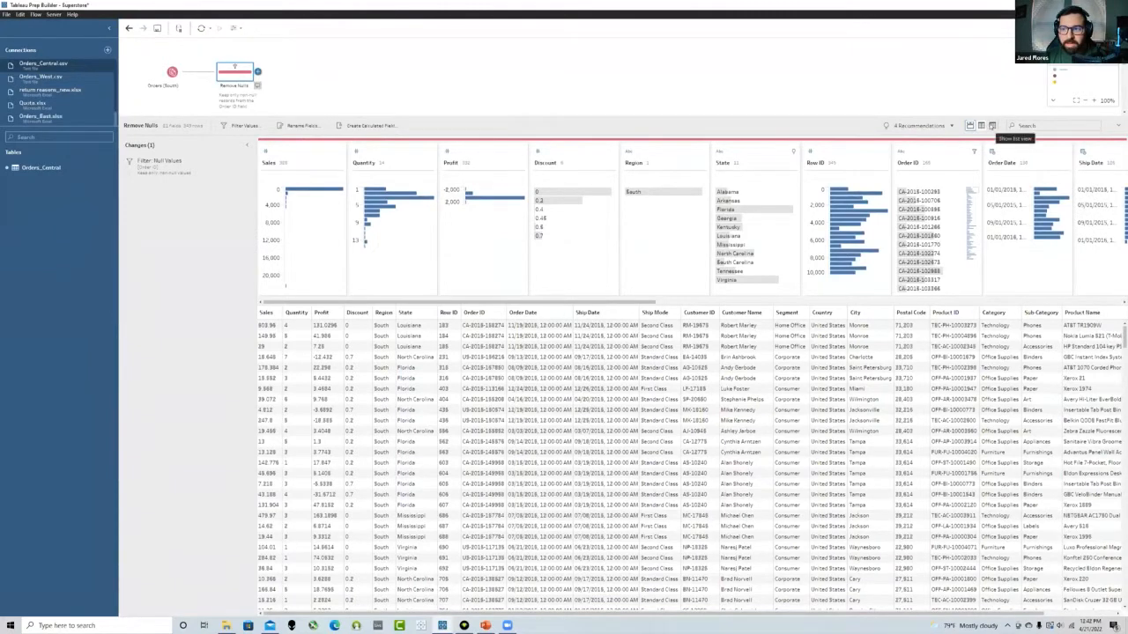
left_click(992, 126)
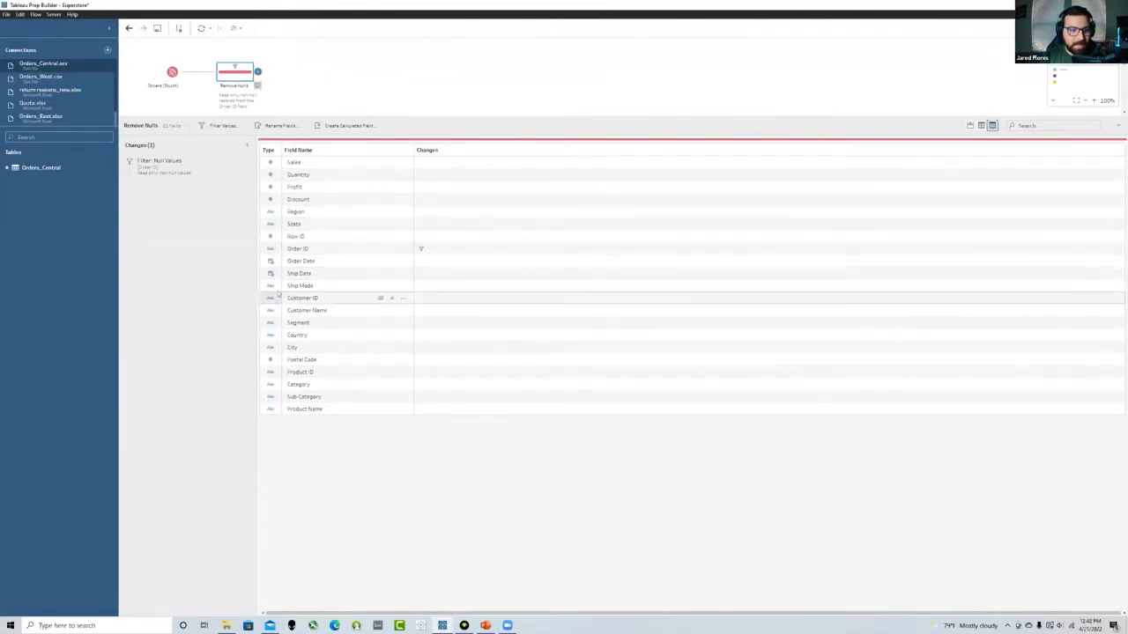
mouse_move(420, 247)
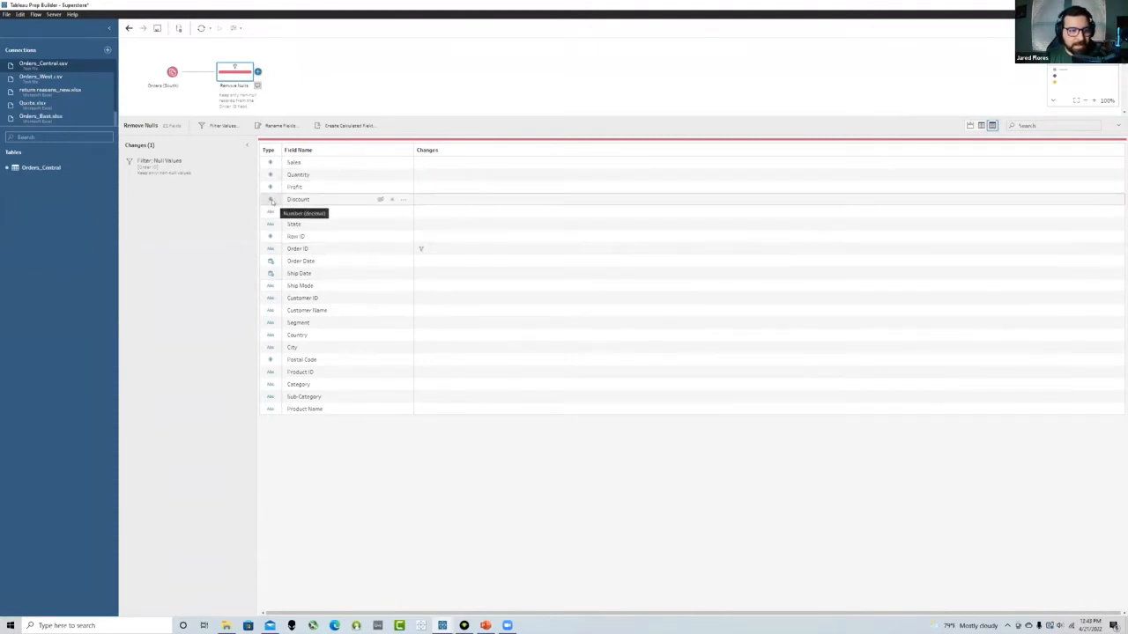
left_click(291, 101)
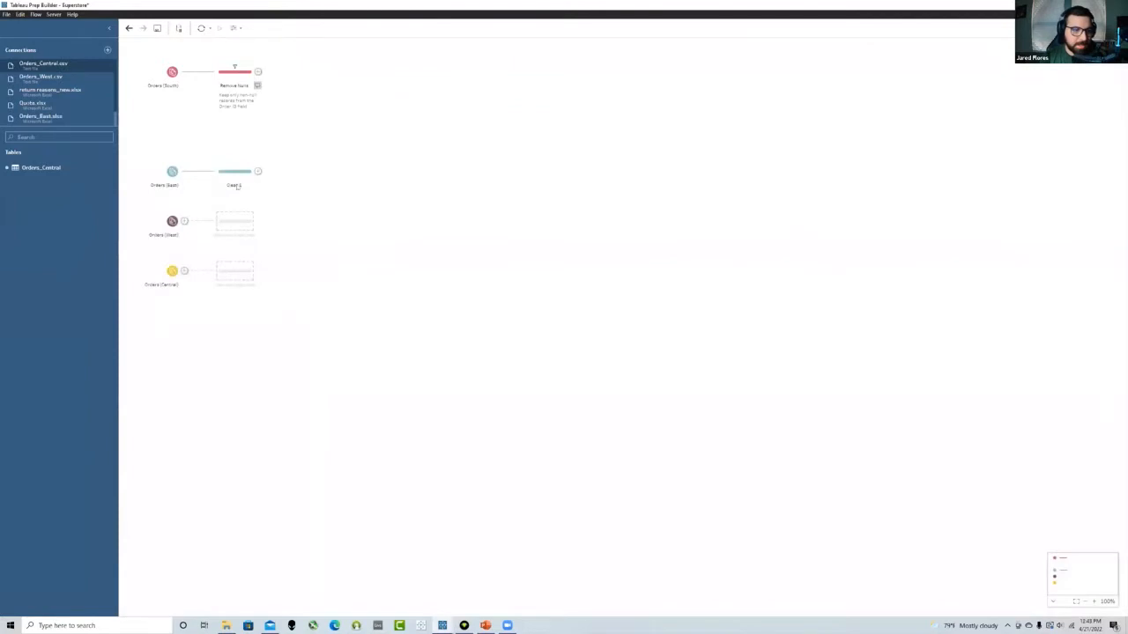
left_click(235, 174)
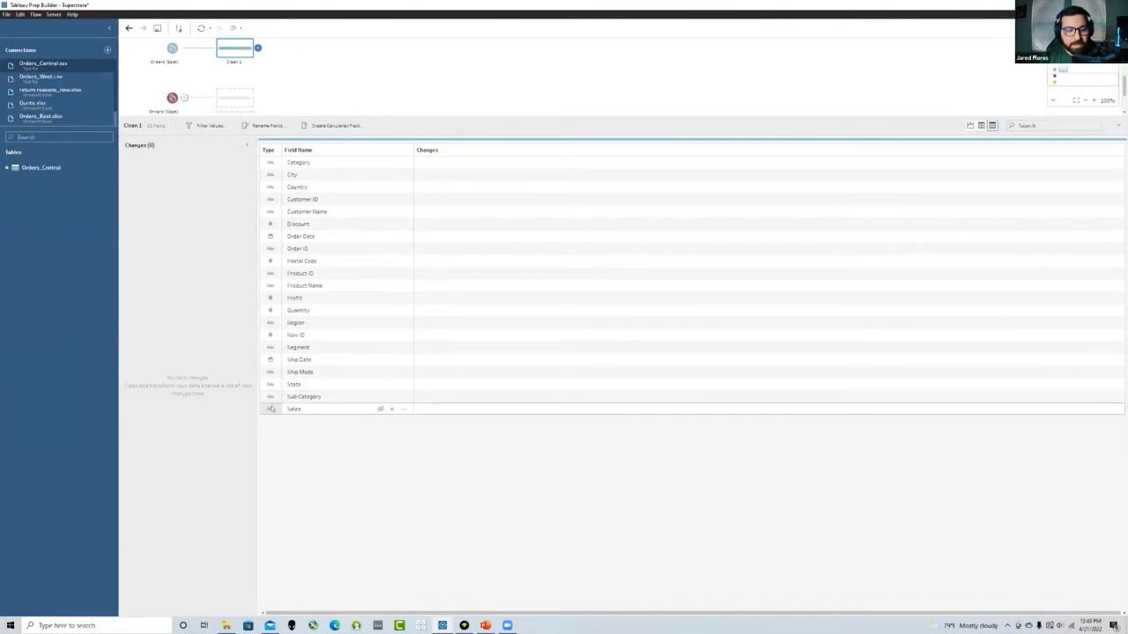
Show the East cleaning step's fields as profile cards and remove the letters from the Sales values
left_click(969, 126)
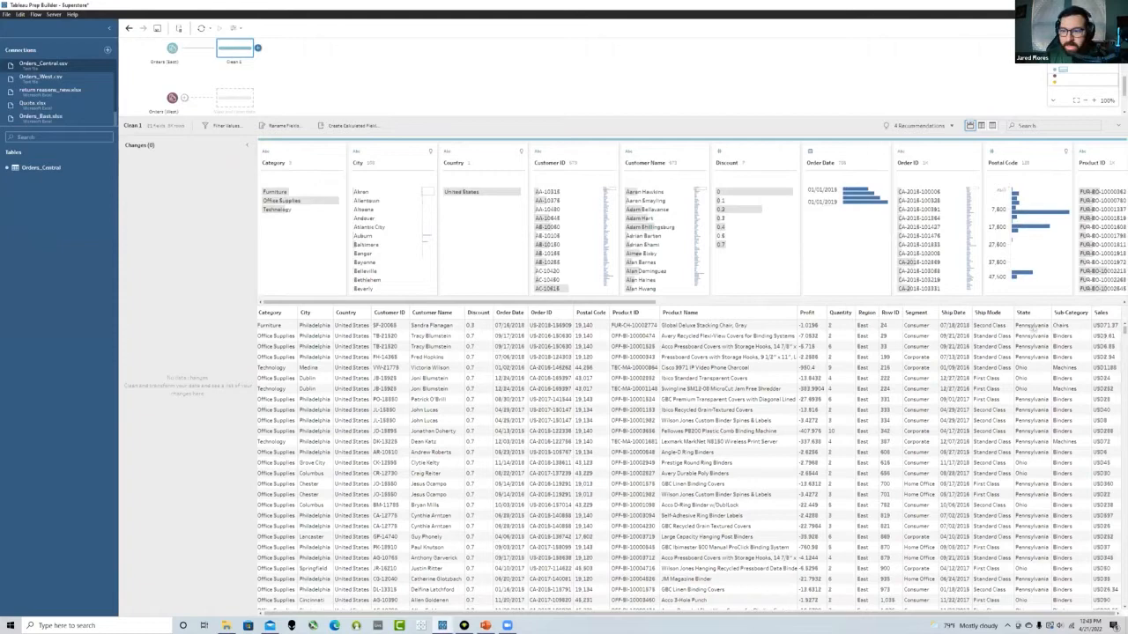
scroll(951, 284, "right", 10)
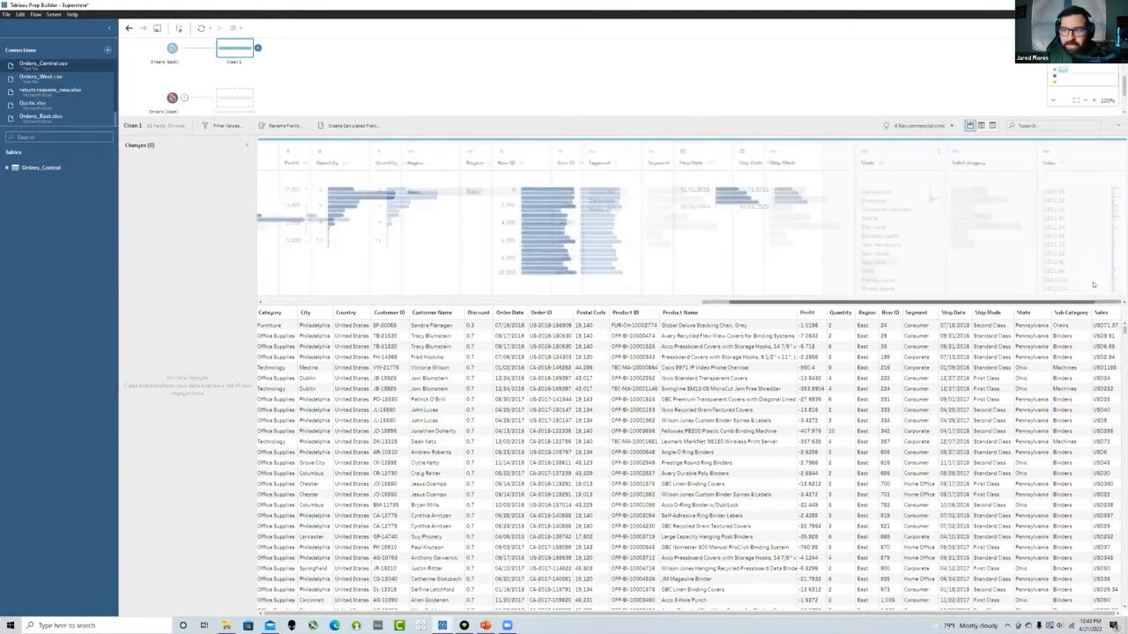
left_click(1117, 162)
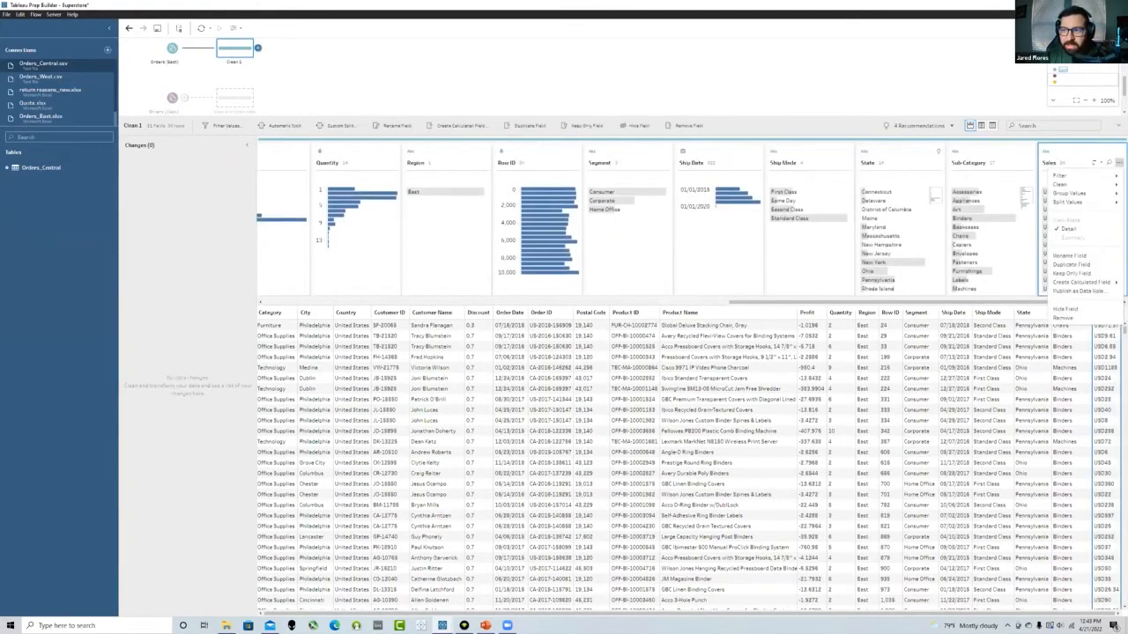
mouse_move(1083, 184)
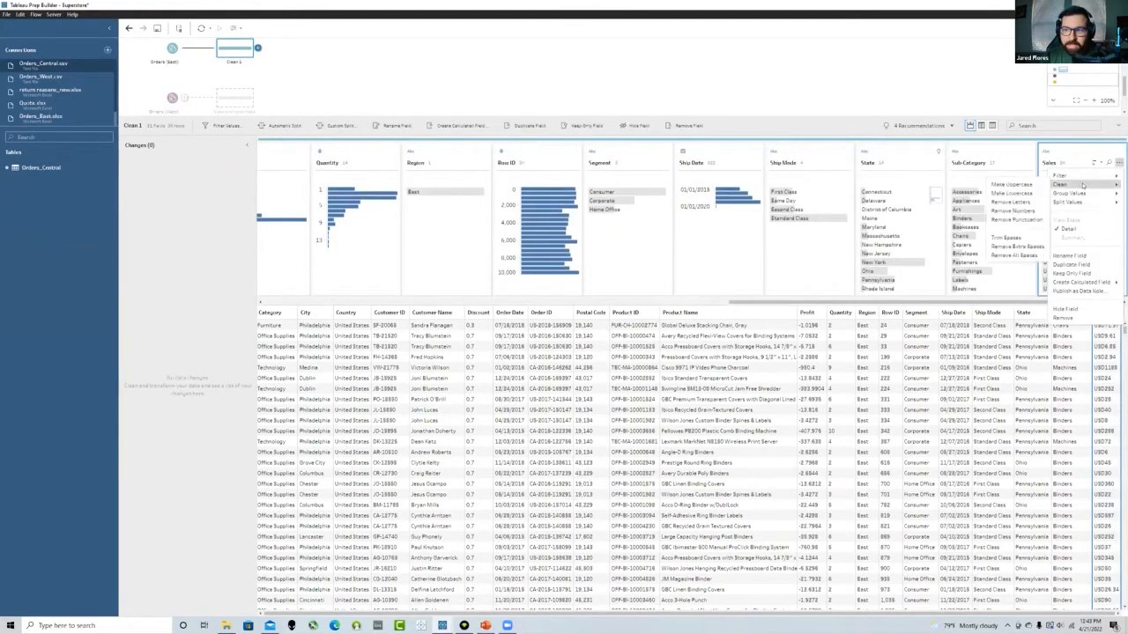
left_click(1013, 201)
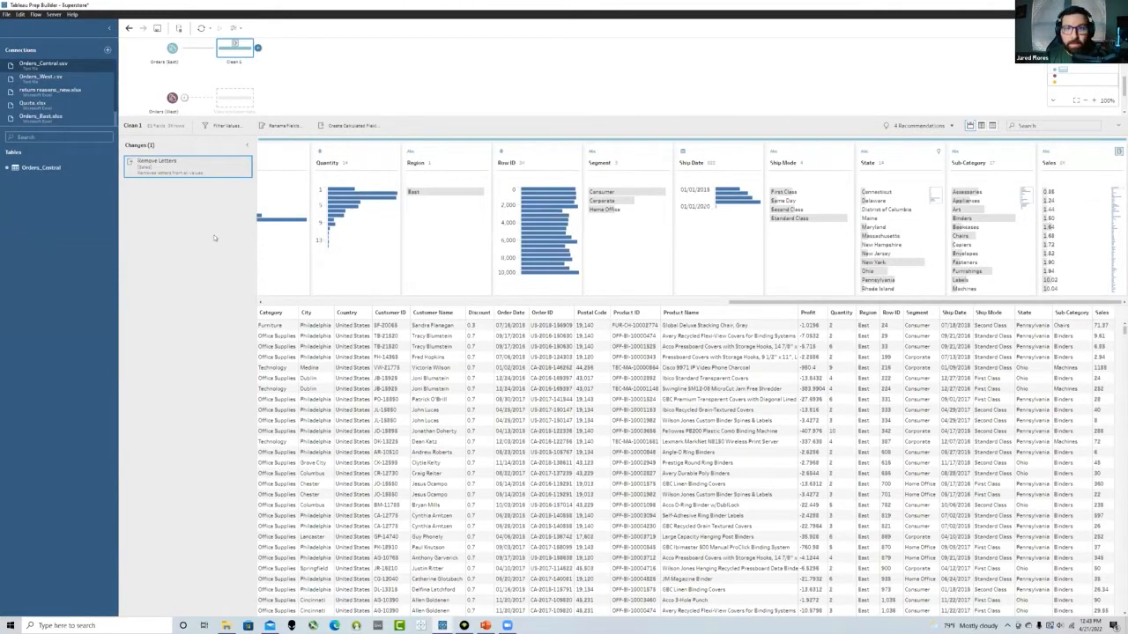
Examine the calculation behind the Remove Letters change on the Sales field and close it without editing
left_click(236, 161)
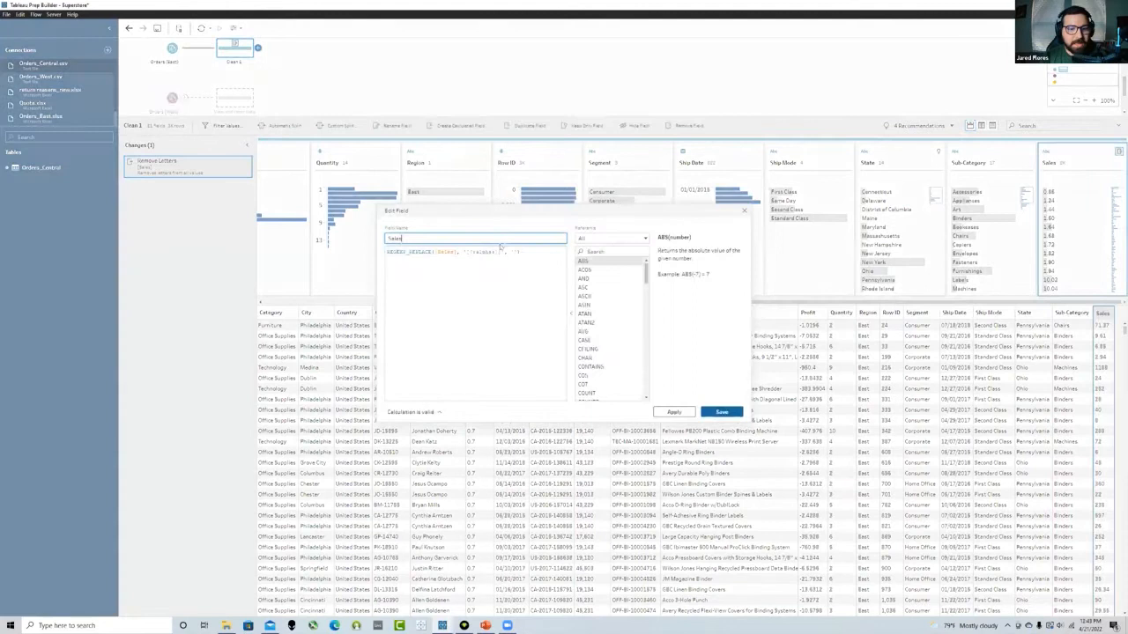
left_click_drag(520, 253, 376, 253)
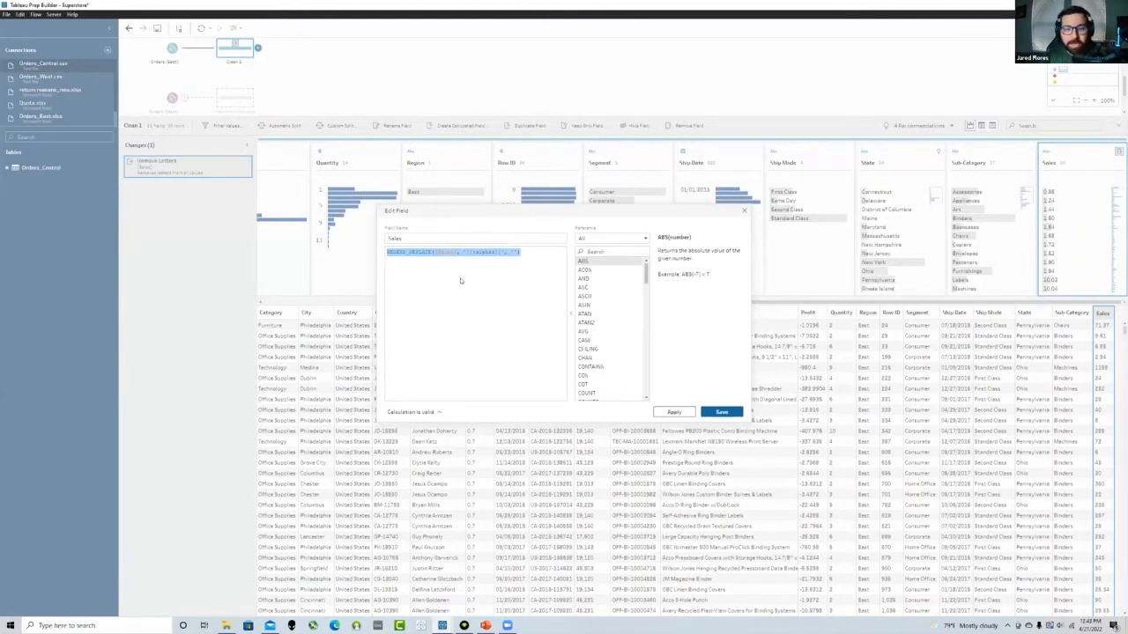
left_click(530, 255)
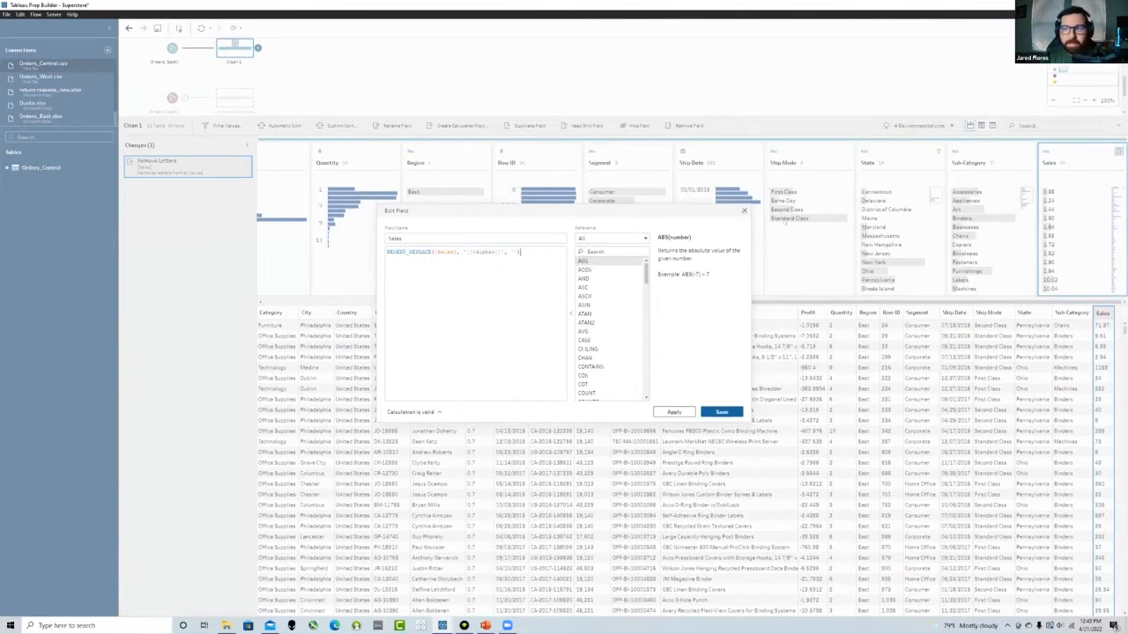
left_click(743, 211)
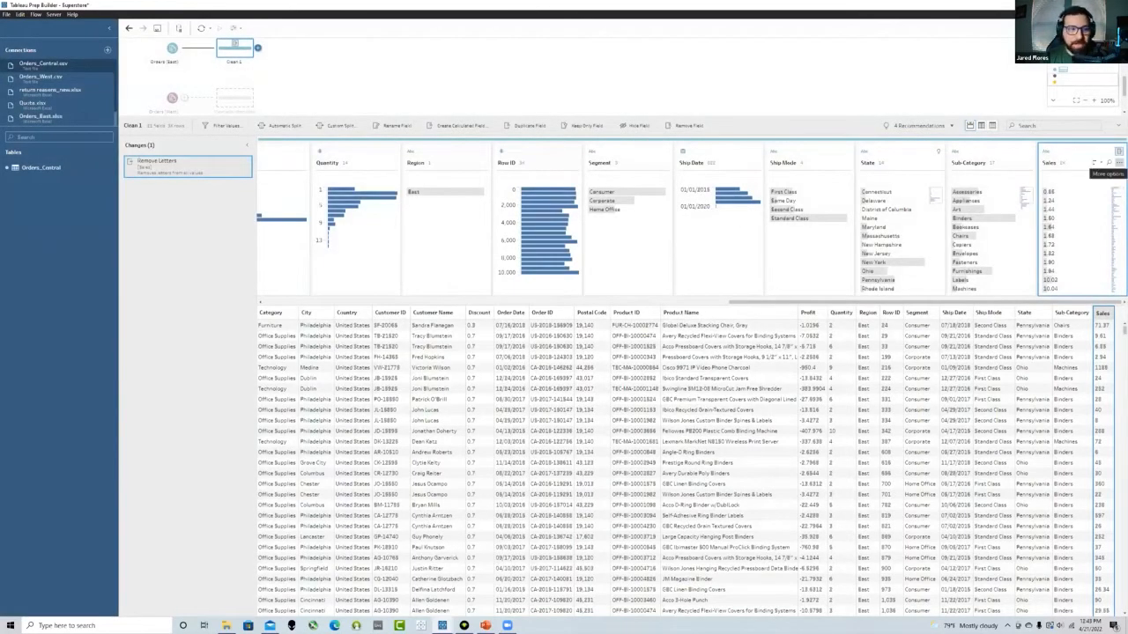
Change the Sales field's data type to Number (decimal) in the East cleaning step
left_click(1045, 152)
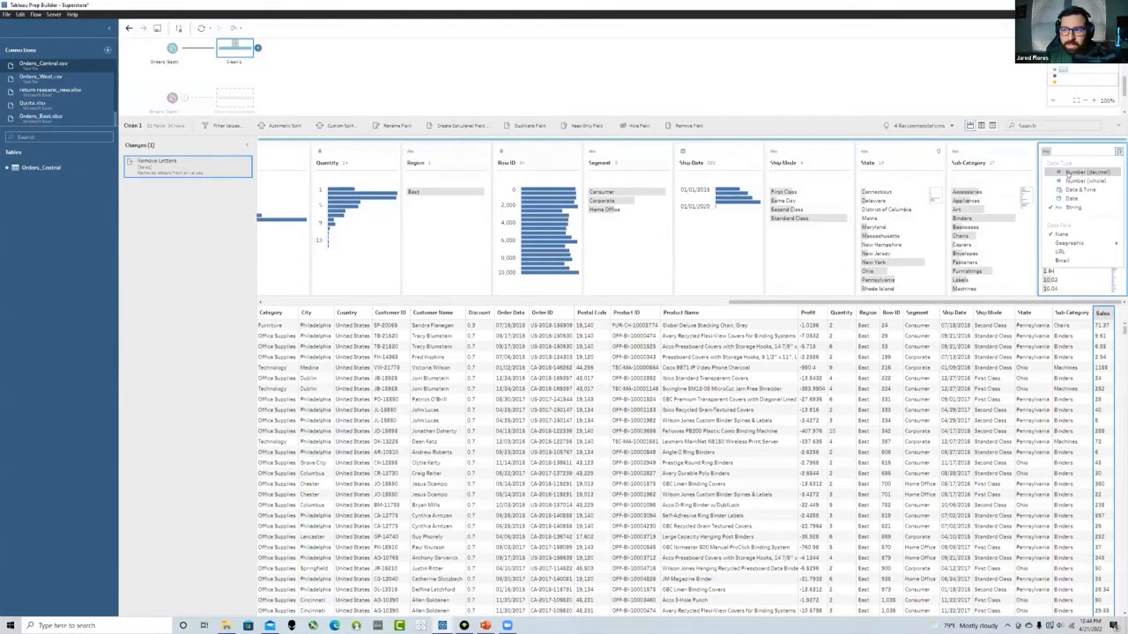
left_click(1069, 173)
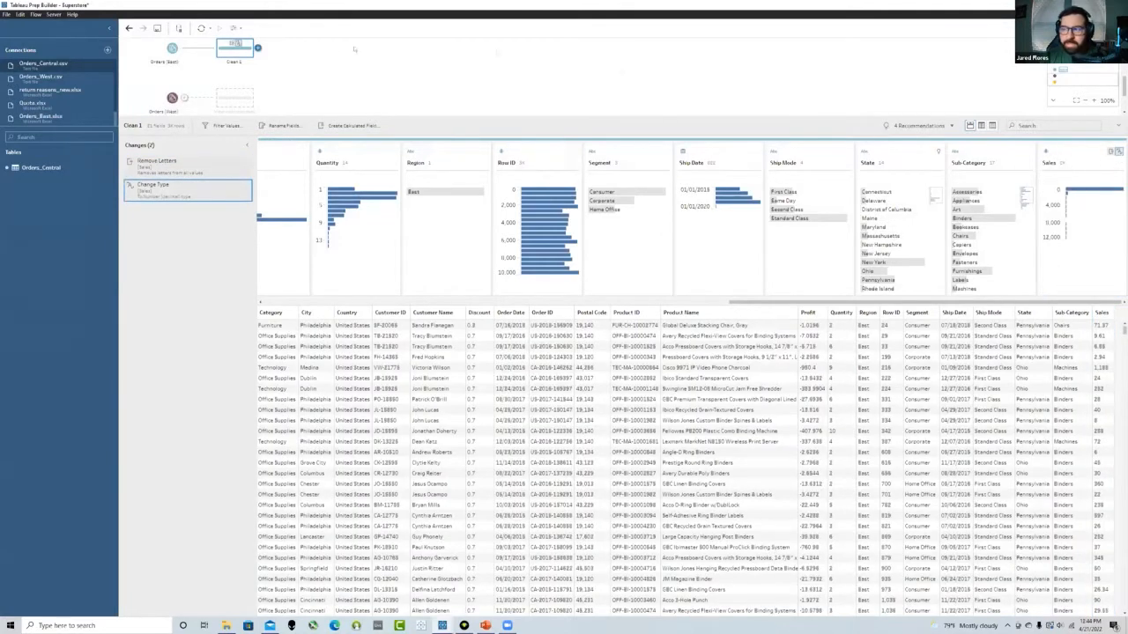
left_click(267, 88)
Rename the East cleaning step as Fix Data Type and add the description "Remove letters from the Sales field and change to a number type"
double_click(235, 185)
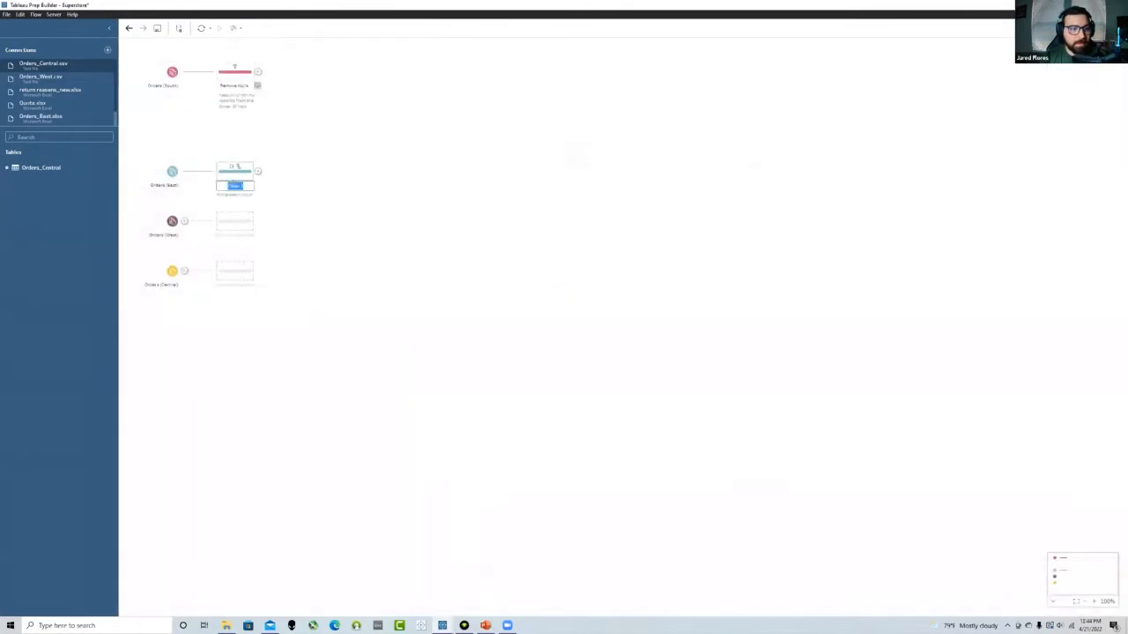
type("Fix Data Type")
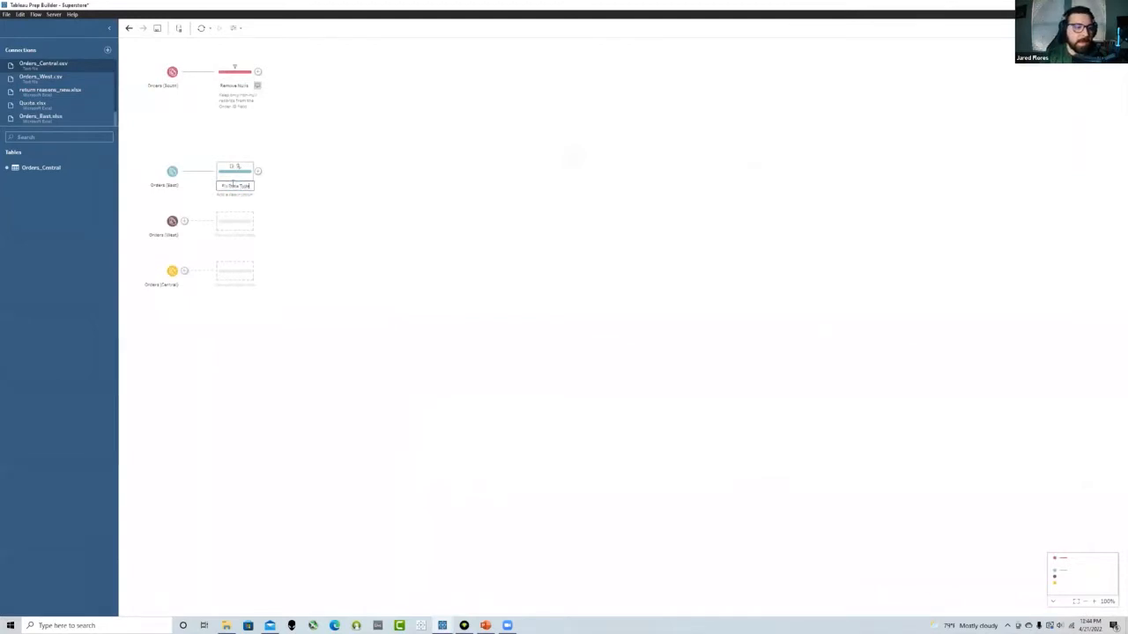
left_click(242, 192)
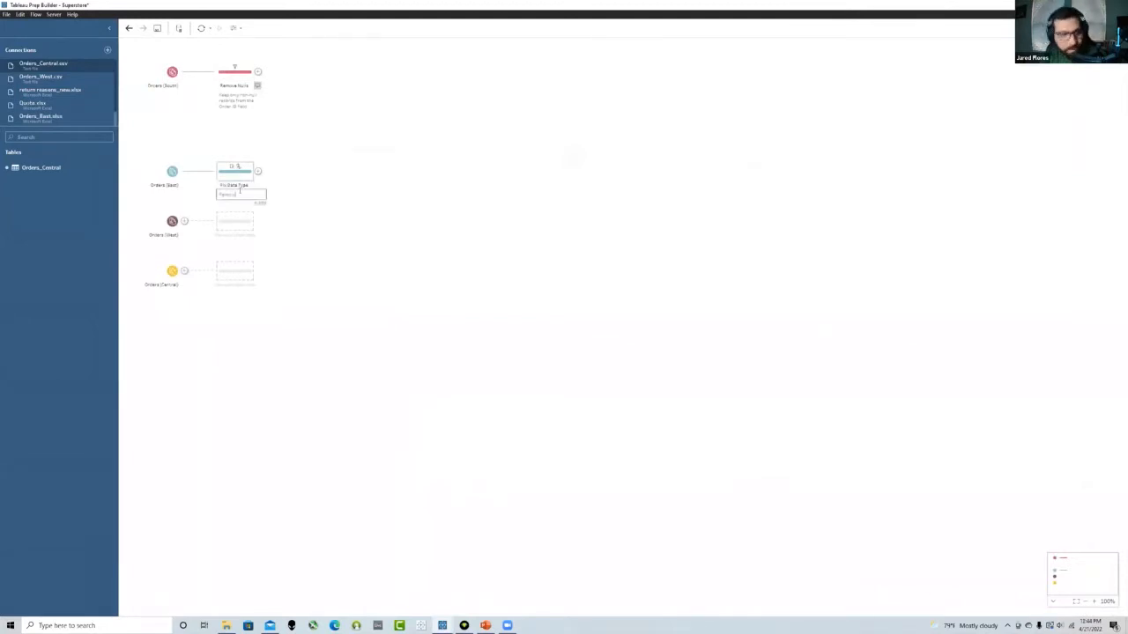
type("the Sales Field")
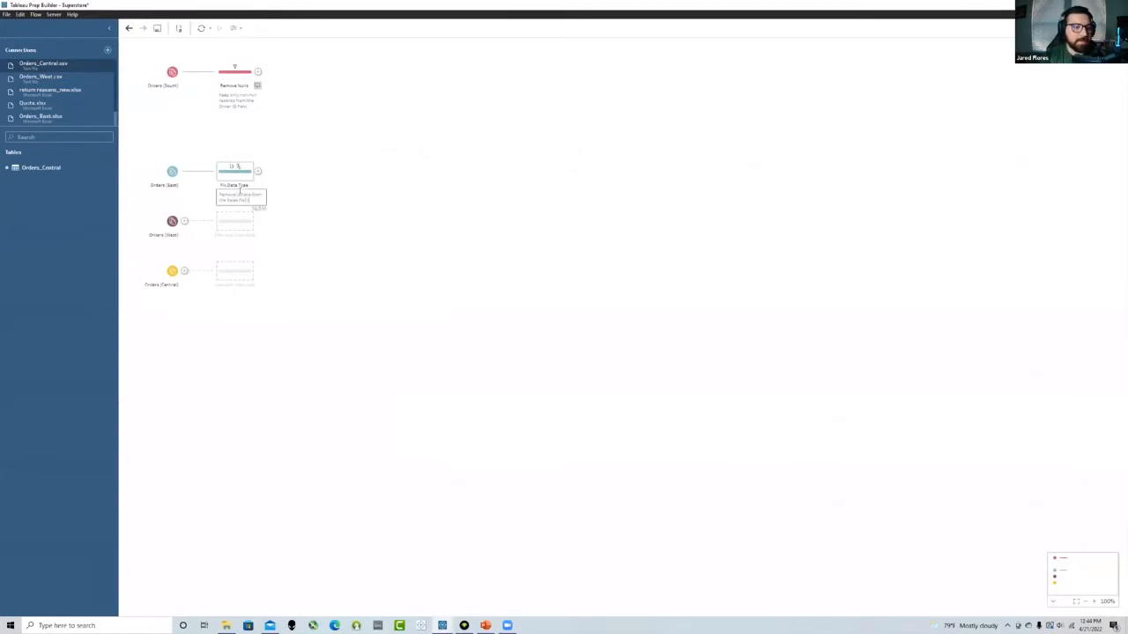
type(" and")
type(" type")
key("Return")
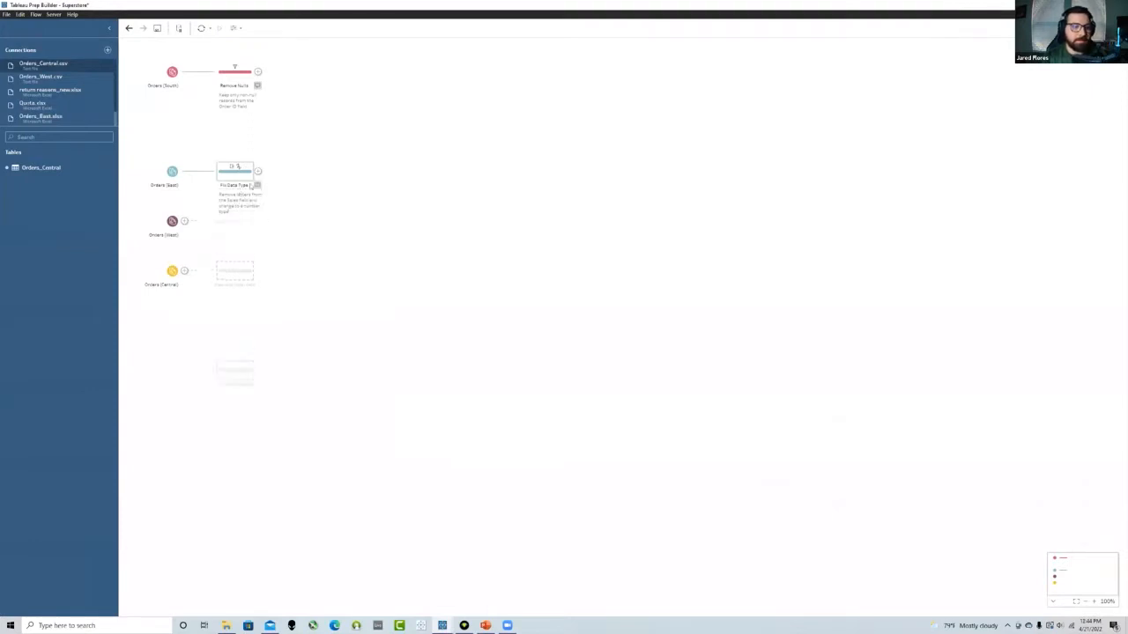
Move the West and Central inputs lower in the flow and add a cleaning step after Orders (West)
left_click_drag(306, 407, 167, 279)
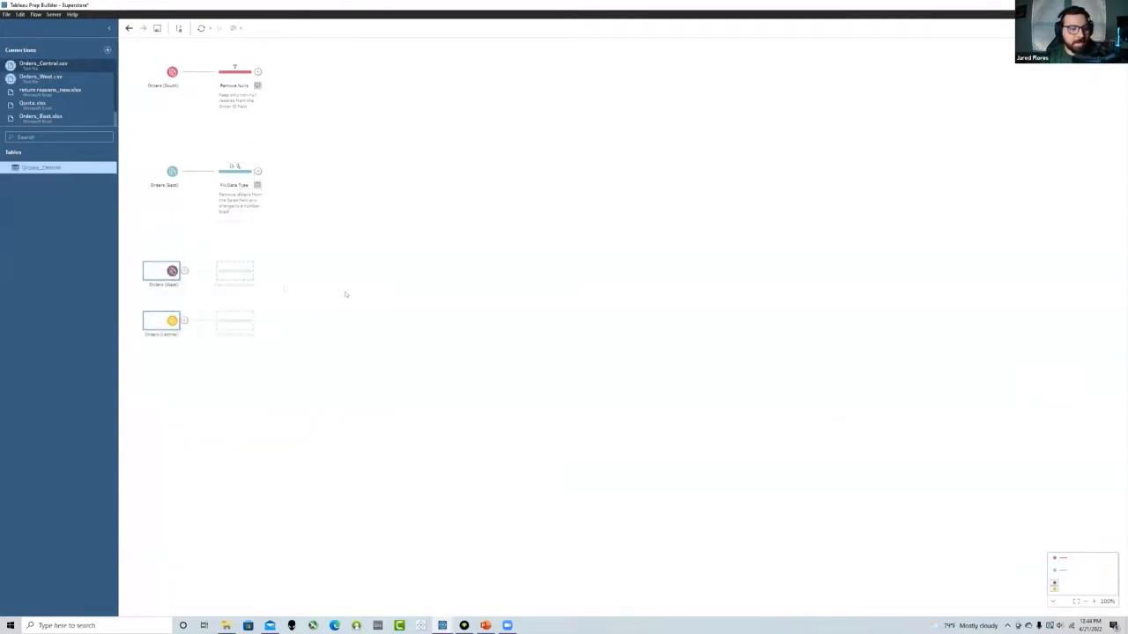
left_click(345, 294)
left_click(232, 273)
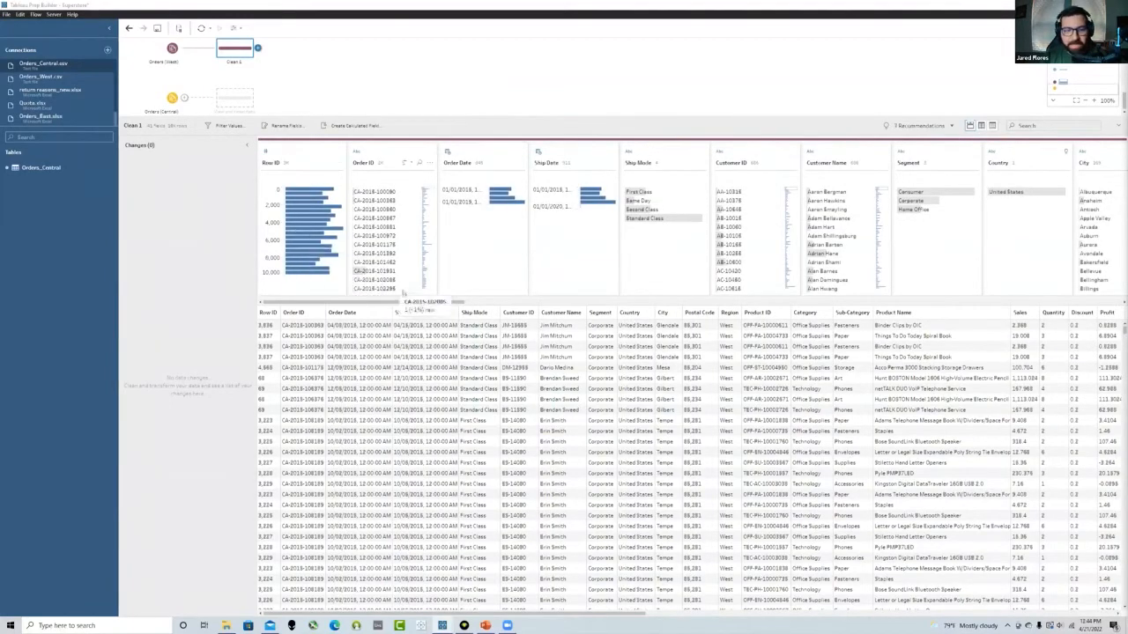
Compare the fields in the West cleaning step with those in Remove Nulls and Fix Data Type, and open the Orders (West) input's field list
left_click_drag(398, 302, 556, 302)
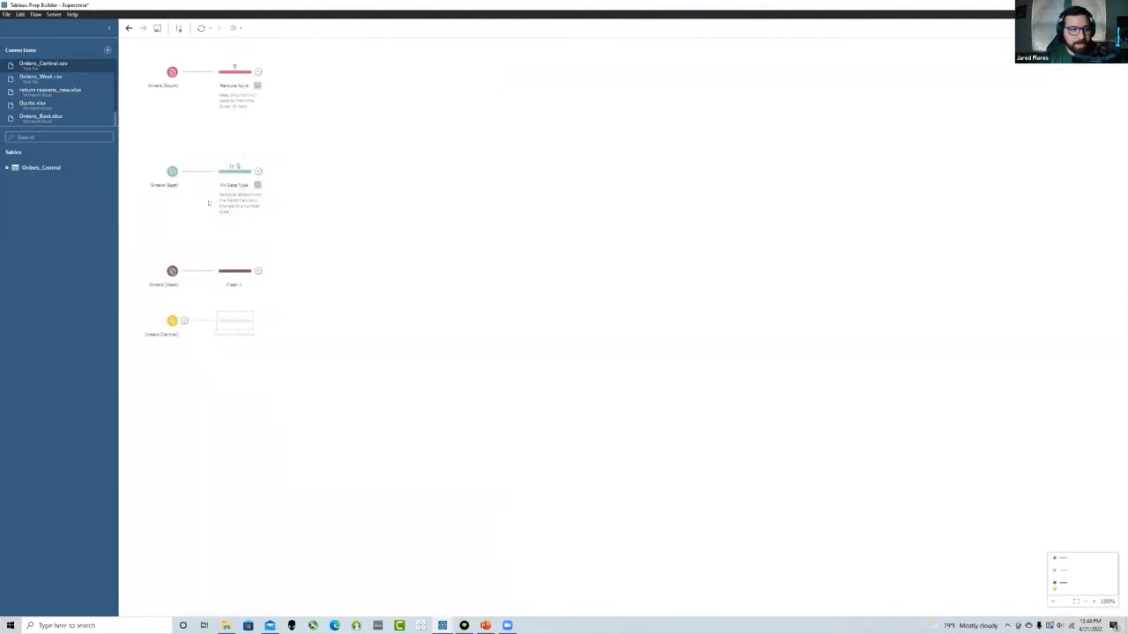
left_click(234, 71)
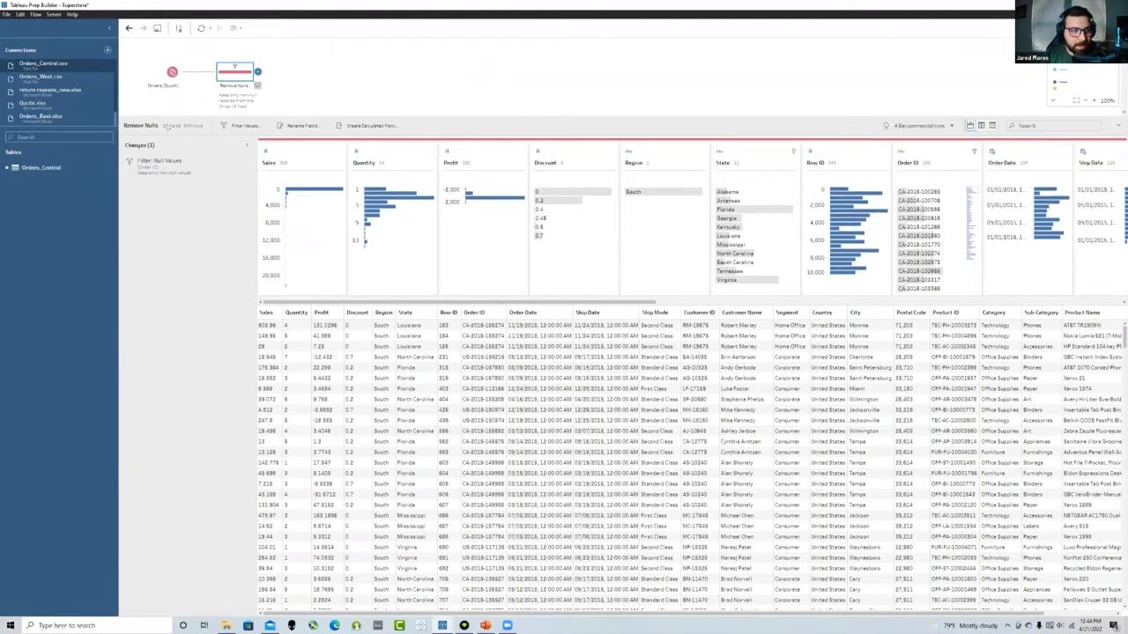
left_click(165, 124)
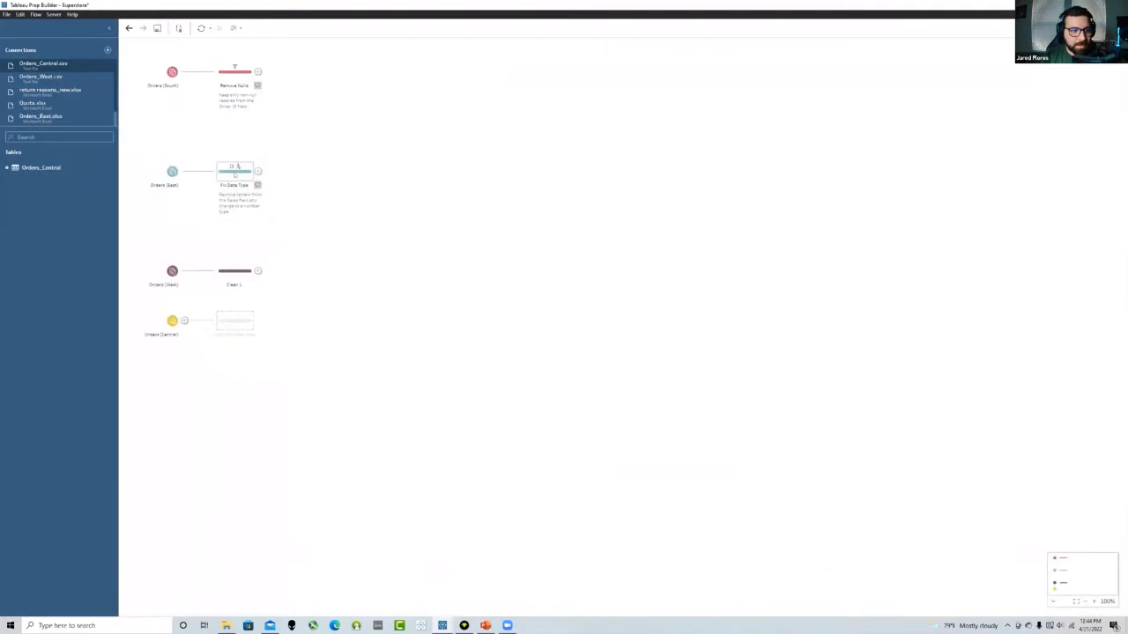
left_click(241, 176)
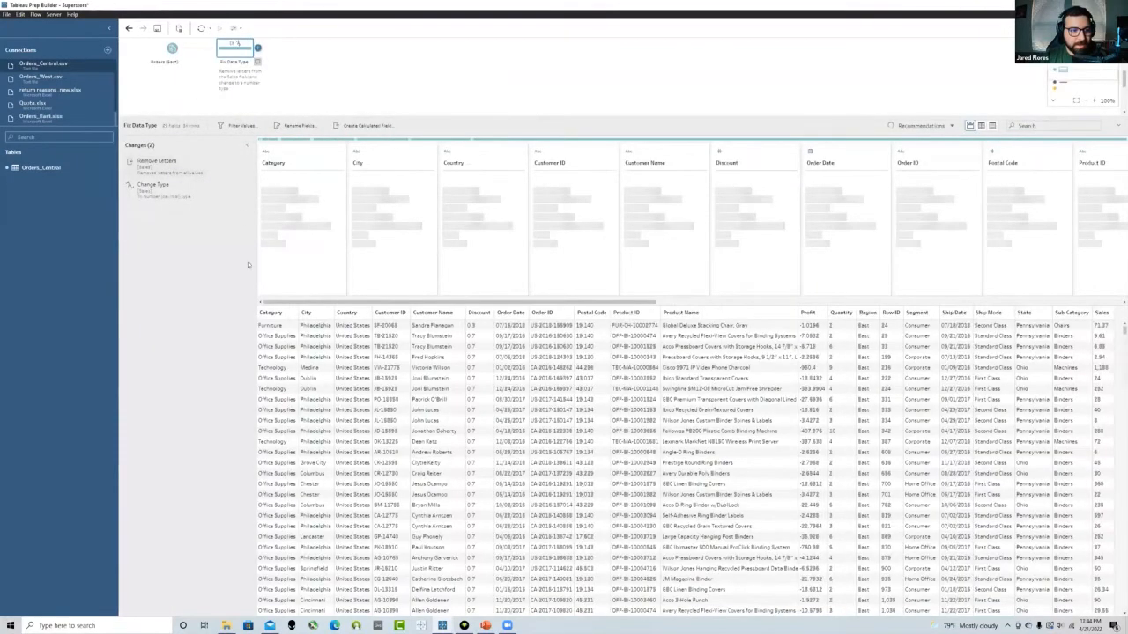
scroll(198, 91, "up", 2)
left_click(234, 47)
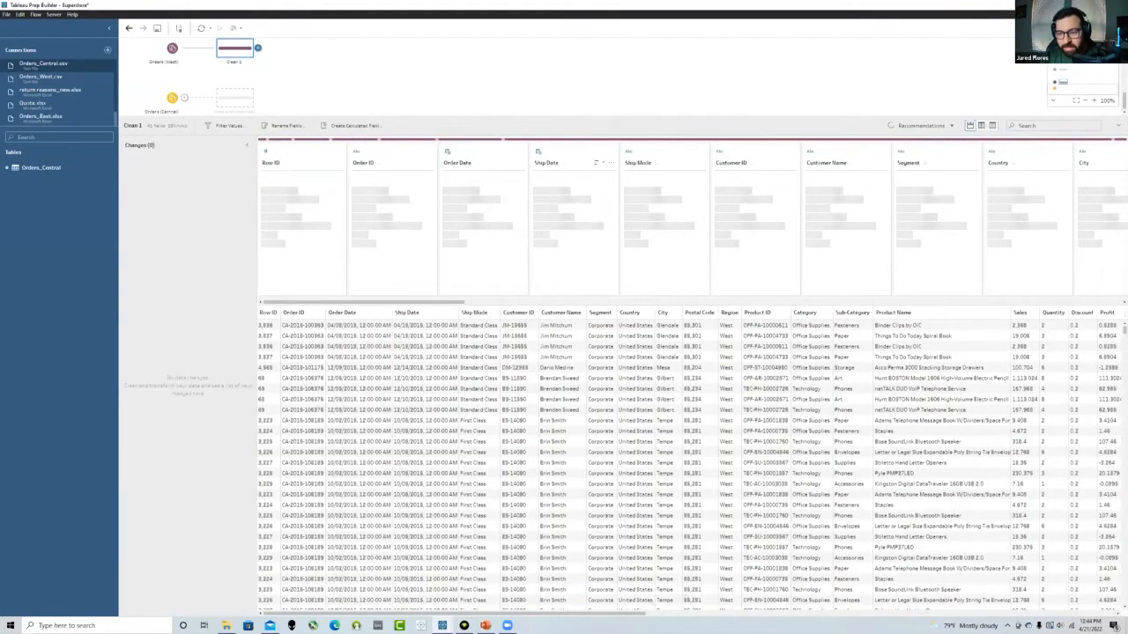
scroll(722, 324, "right", 5)
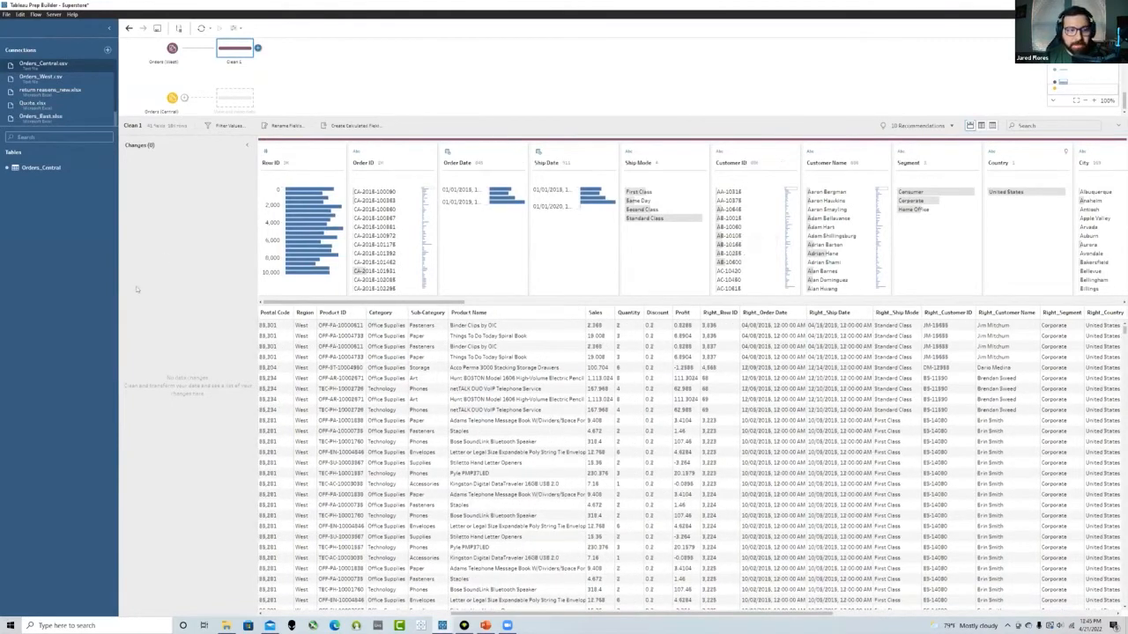
left_click(172, 48)
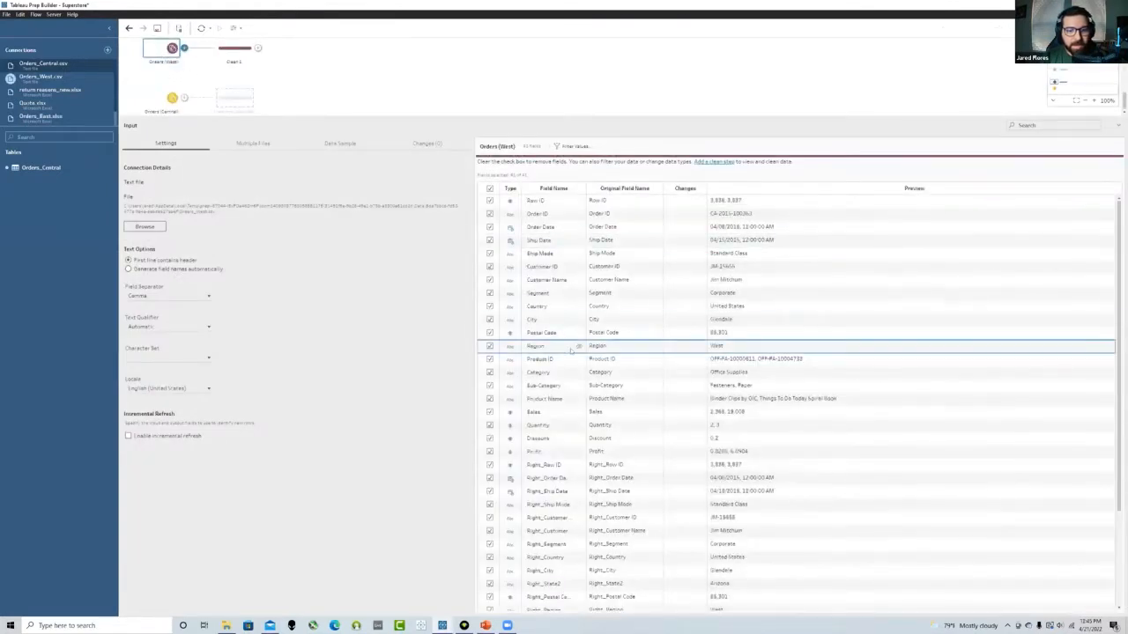
Remove the duplicate Right_Row ID, Right_Order Date and Right_Ship Date fields from the Orders (West) input
left_click(489, 189)
scroll(488, 199, "down", 2)
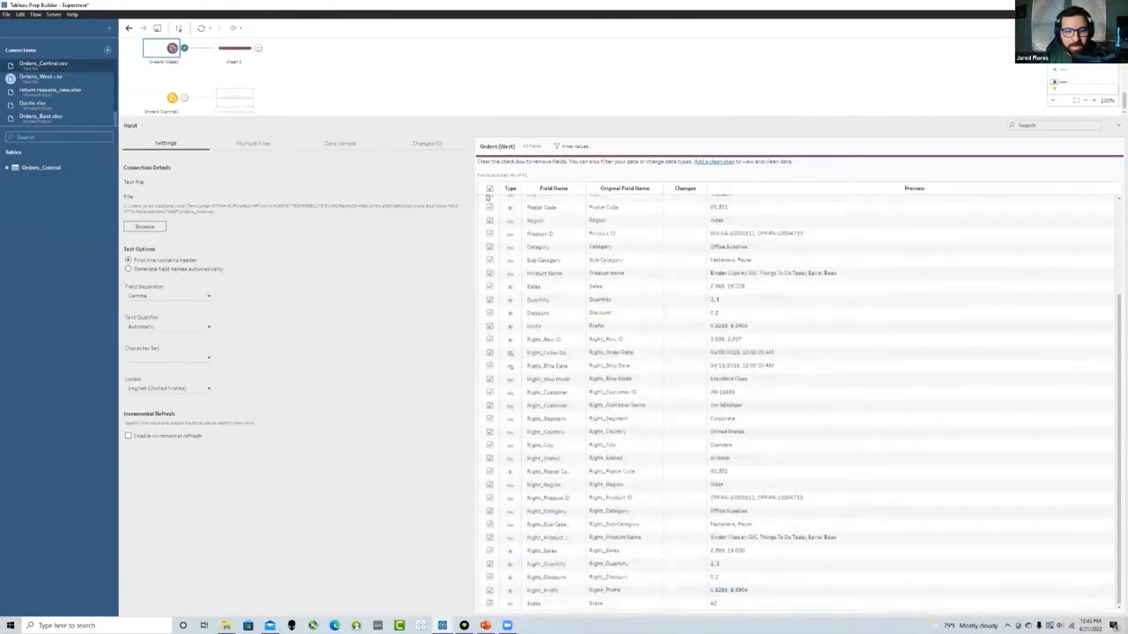
left_click(489, 338)
scroll(485, 379, "up", 2)
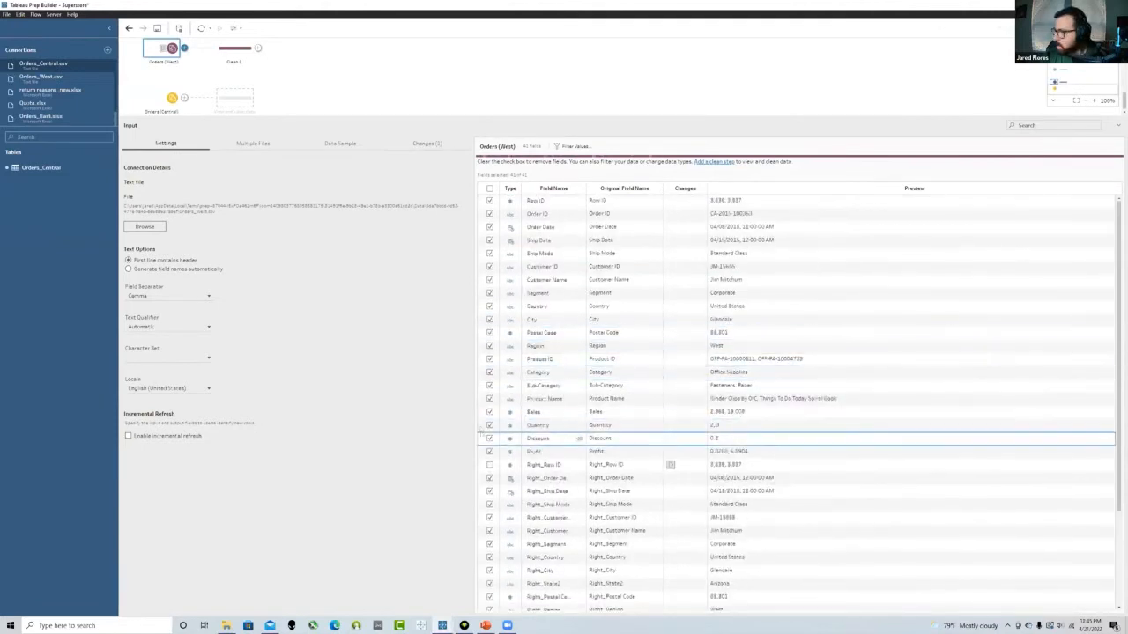
left_click(490, 478)
left_click(490, 490)
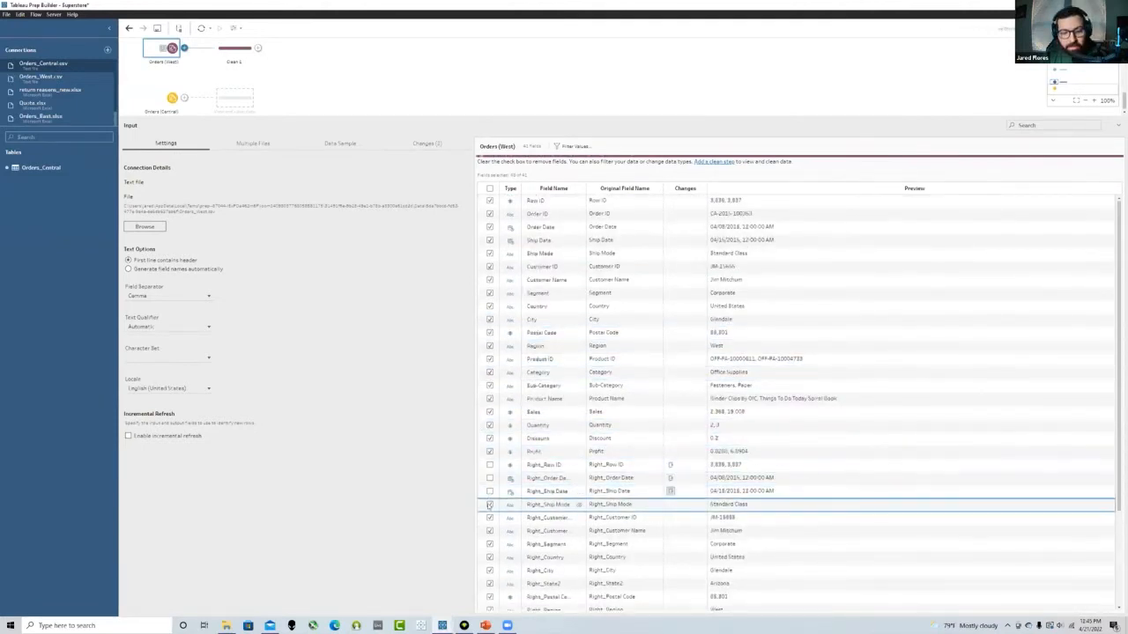
Exclude Right_Ship Mode, Right_Customer ID, Right_Customer Name, Right_Segment, Right_Country and Right_City from the Orders (West) input
scroll(489, 509, "down", 1)
left_click(489, 474)
scroll(484, 464, "down", 3)
left_click(490, 406)
scroll(490, 432, "down", 3)
left_click(490, 455)
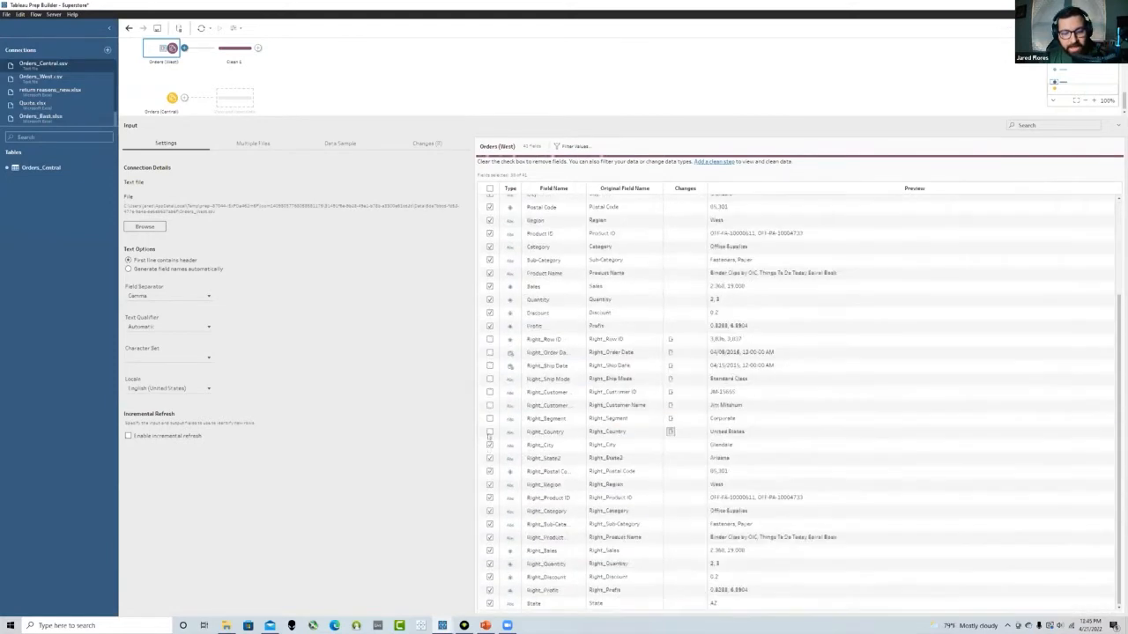
scroll(490, 465, "down", 5)
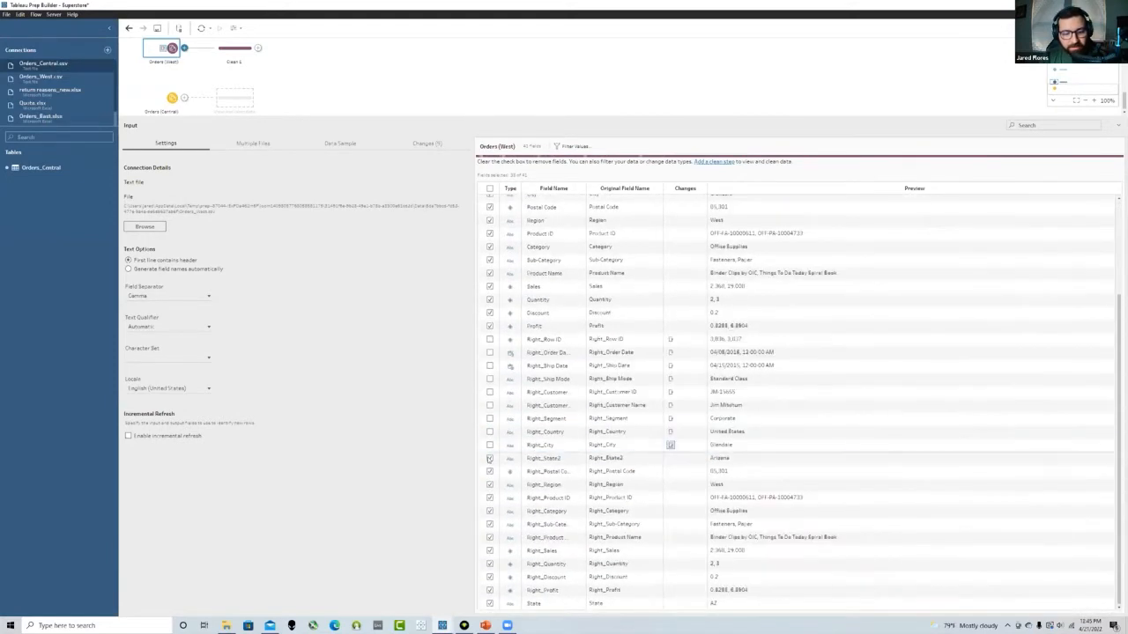
Exclude Right_State2, Right_Postal Code, Right_Region and Right_Product ID from the Orders (West) input
left_click(490, 458)
scroll(489, 466, "down", 5)
left_click(490, 471)
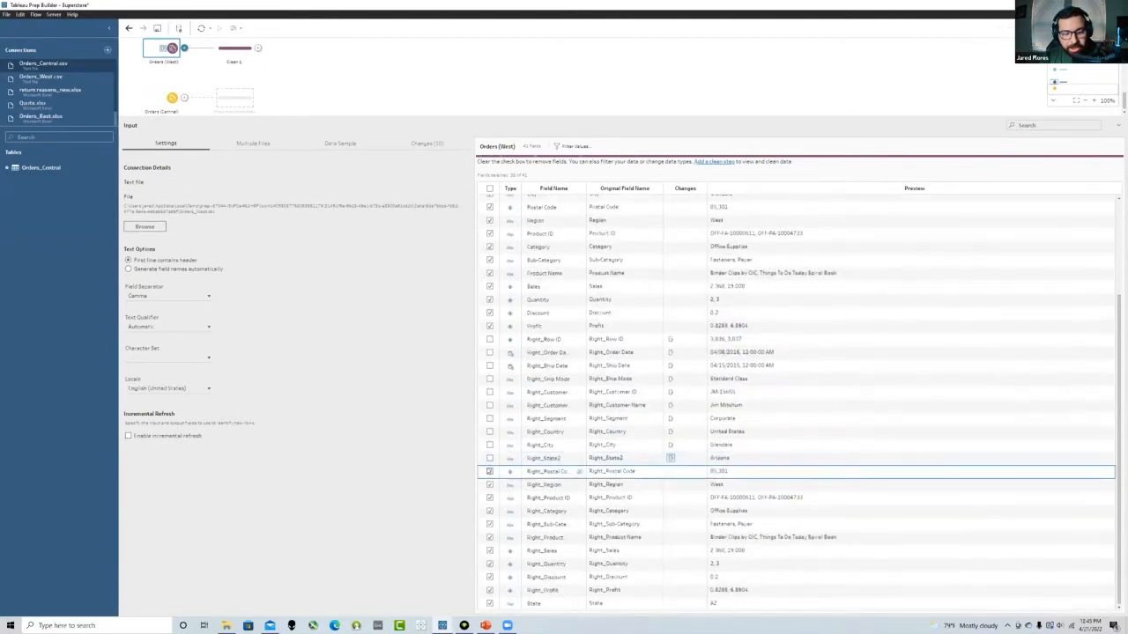
scroll(490, 480, "down", 5)
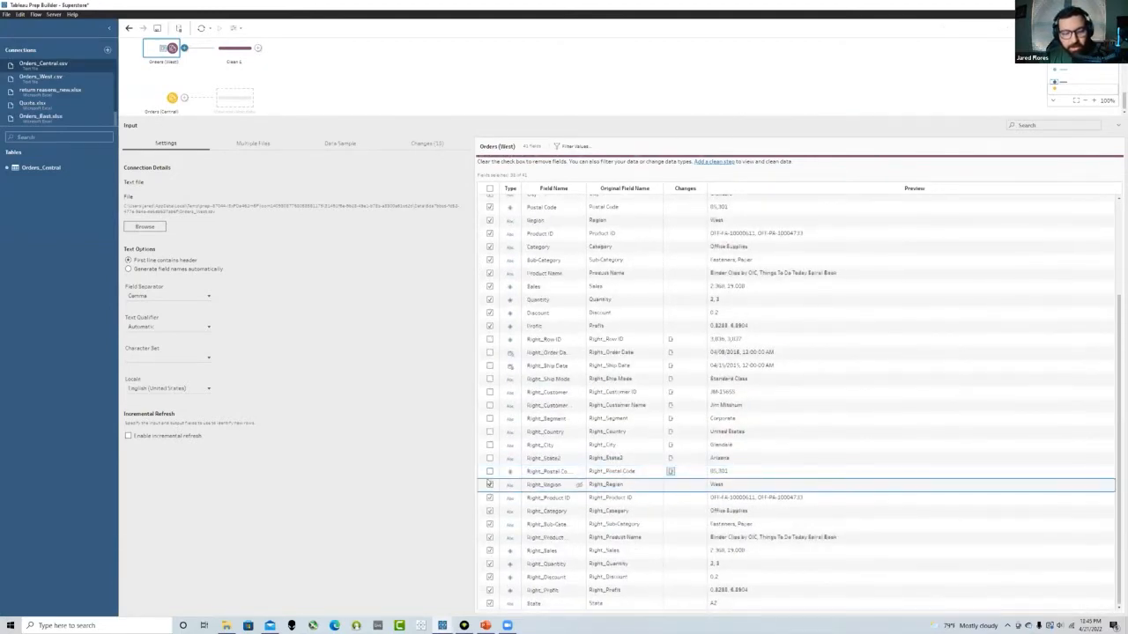
left_click(490, 484)
scroll(488, 492, "down", 5)
left_click(490, 497)
scroll(490, 498, "down", 5)
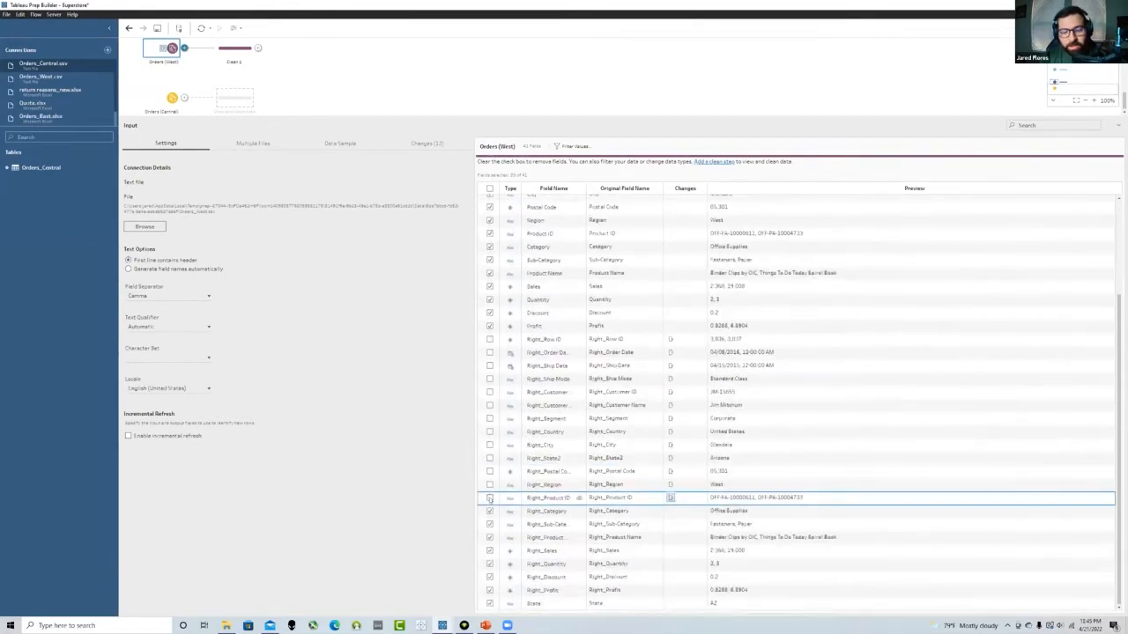
Exclude Right_Category, Right_Sub-Category, Right_Product Name, Right_Sales, Right_Quantity, Right_Discount and Right_Profit from the Orders (West) input
left_click(490, 511)
scroll(490, 511, "down", 5)
left_click(490, 525)
scroll(490, 529, "down", 5)
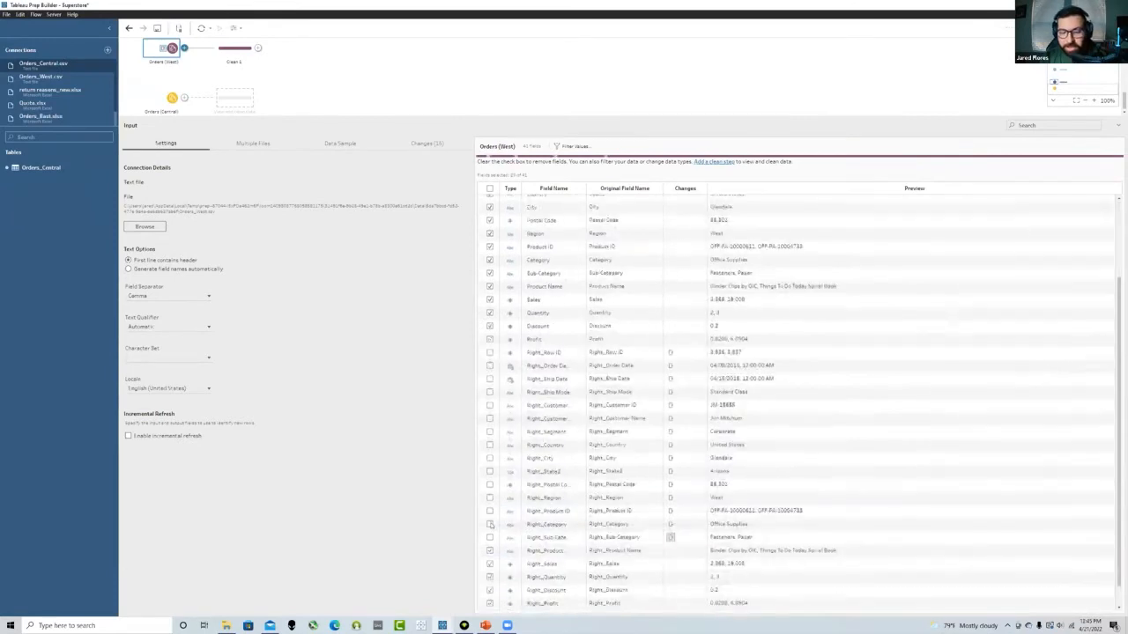
left_click(490, 537)
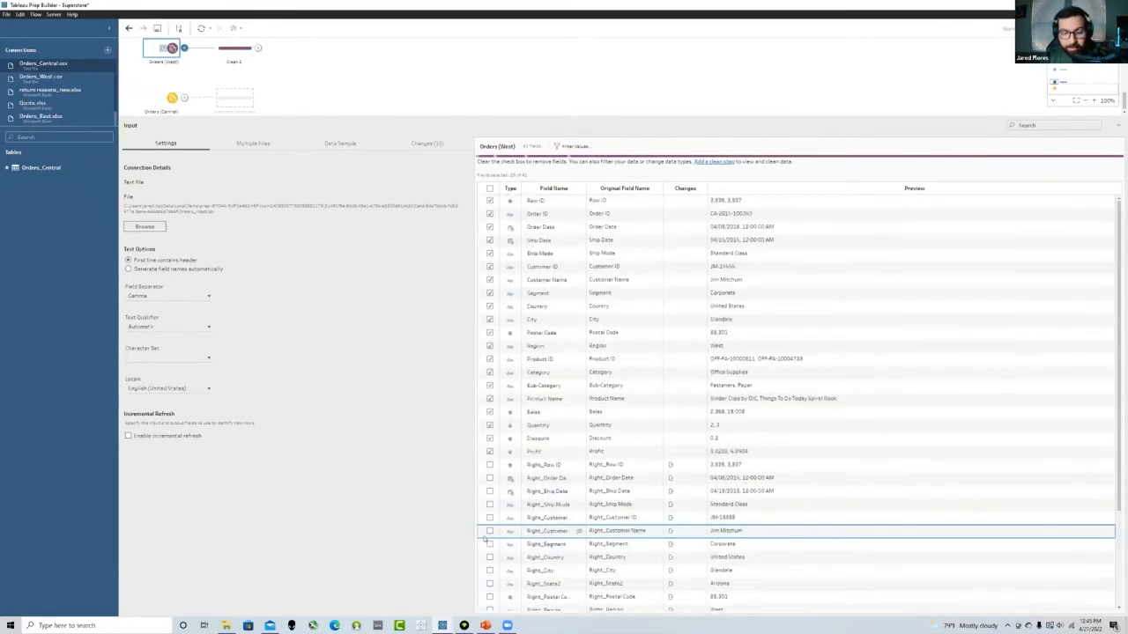
scroll(487, 541, "down", 5)
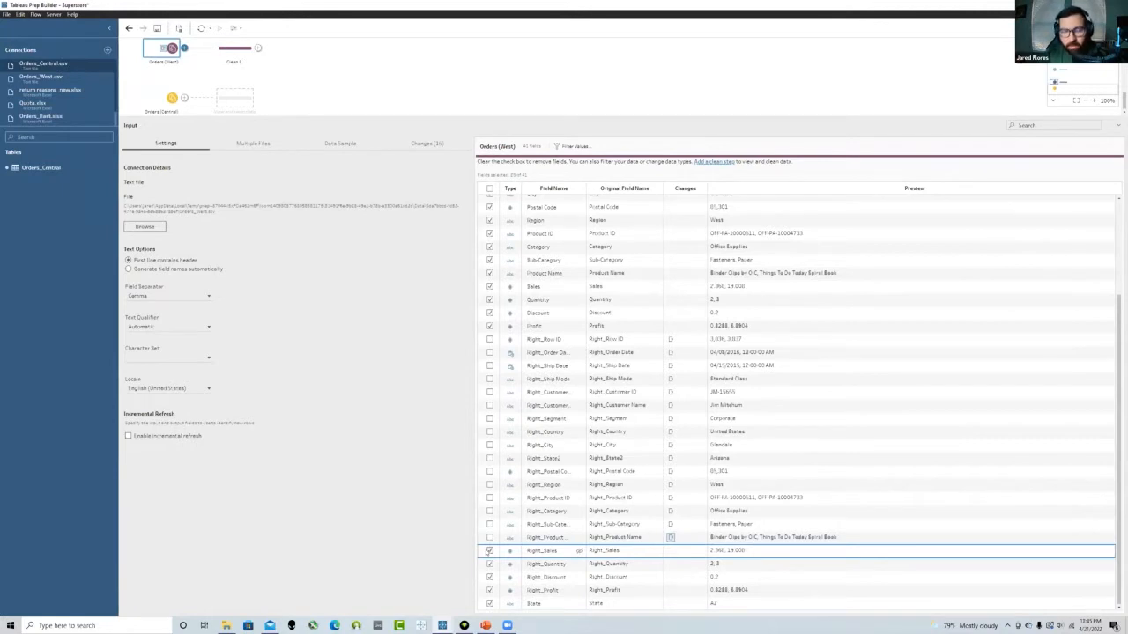
left_click(488, 551)
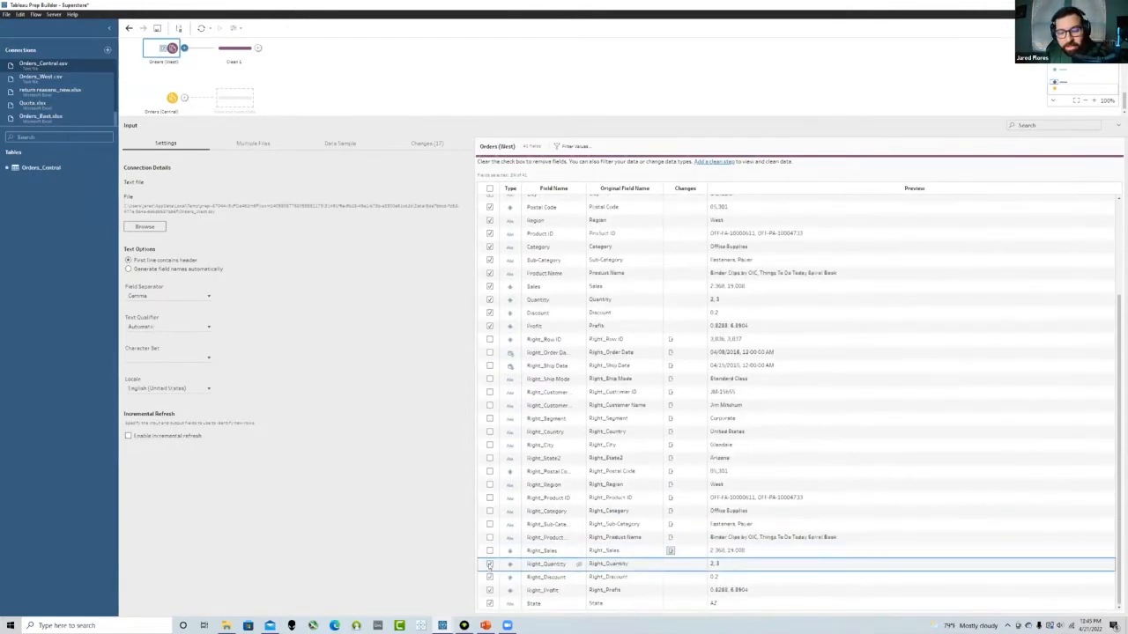
left_click(489, 564)
left_click(489, 576)
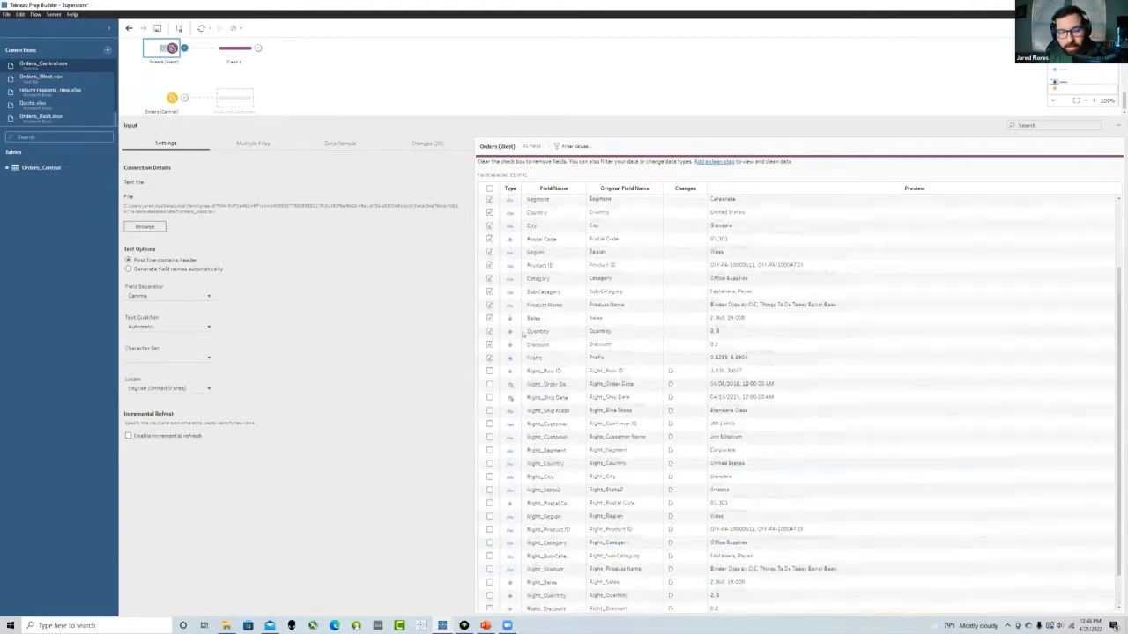
scroll(504, 501, "down", 3)
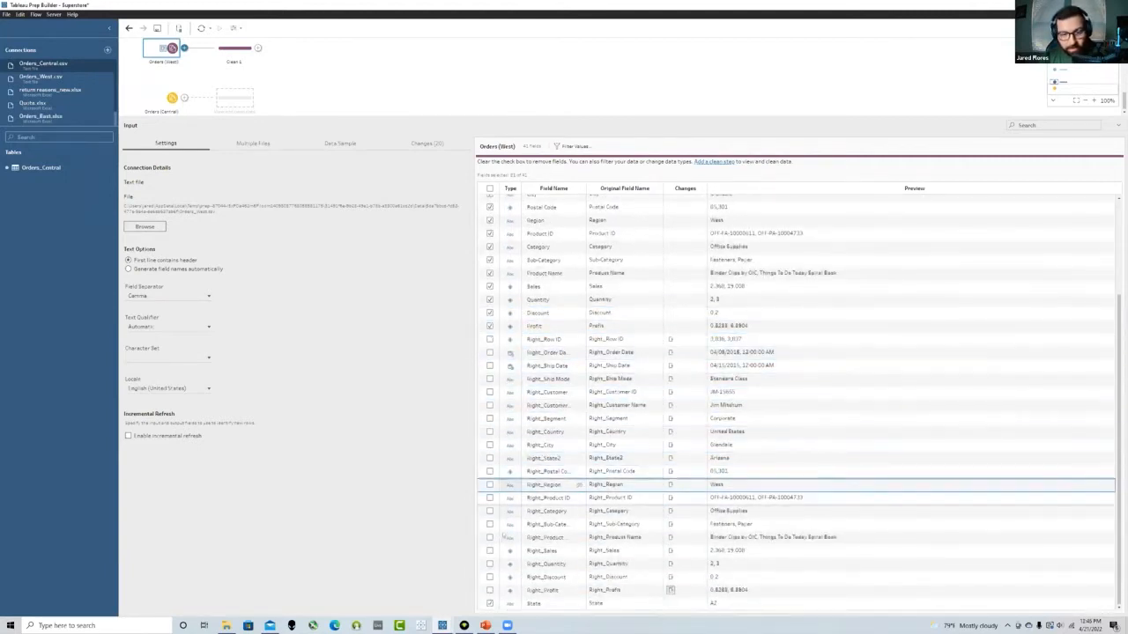
Examine the State values in the West cleaning step and check them against the Fix Data Type step
left_click(235, 50)
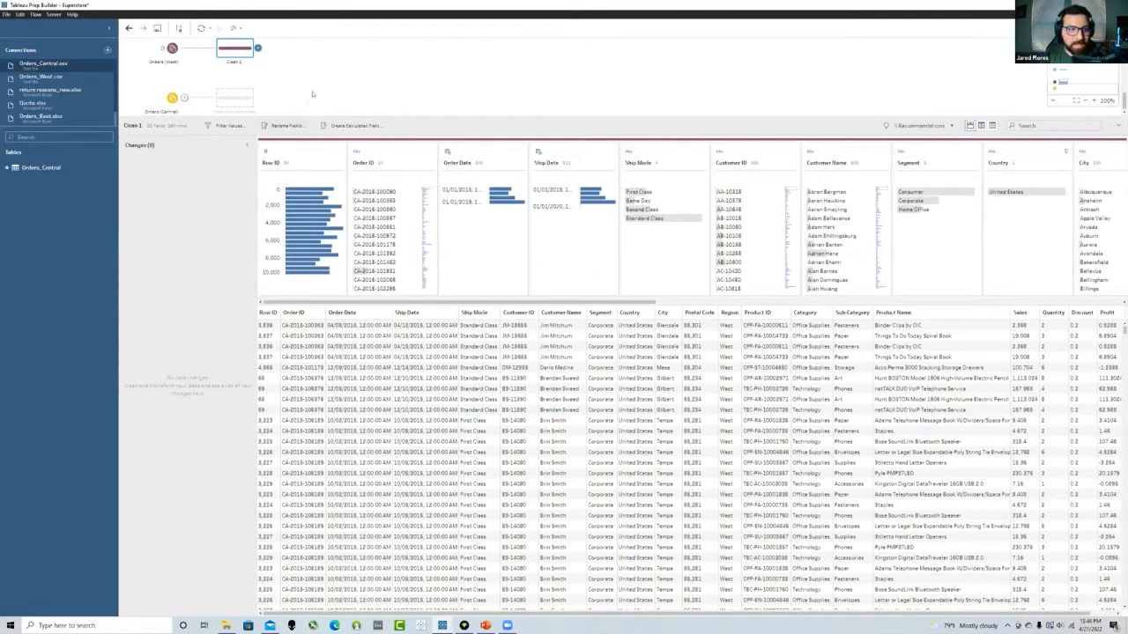
left_click_drag(550, 302, 1074, 307)
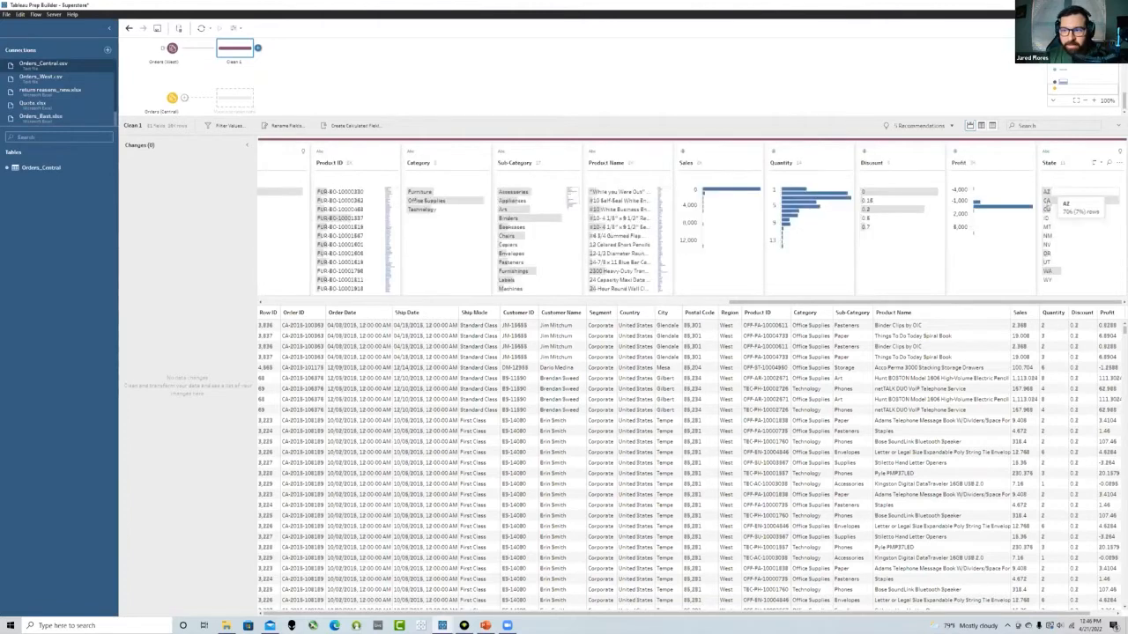
scroll(238, 83, "down", 3)
scroll(237, 81, "down", 2)
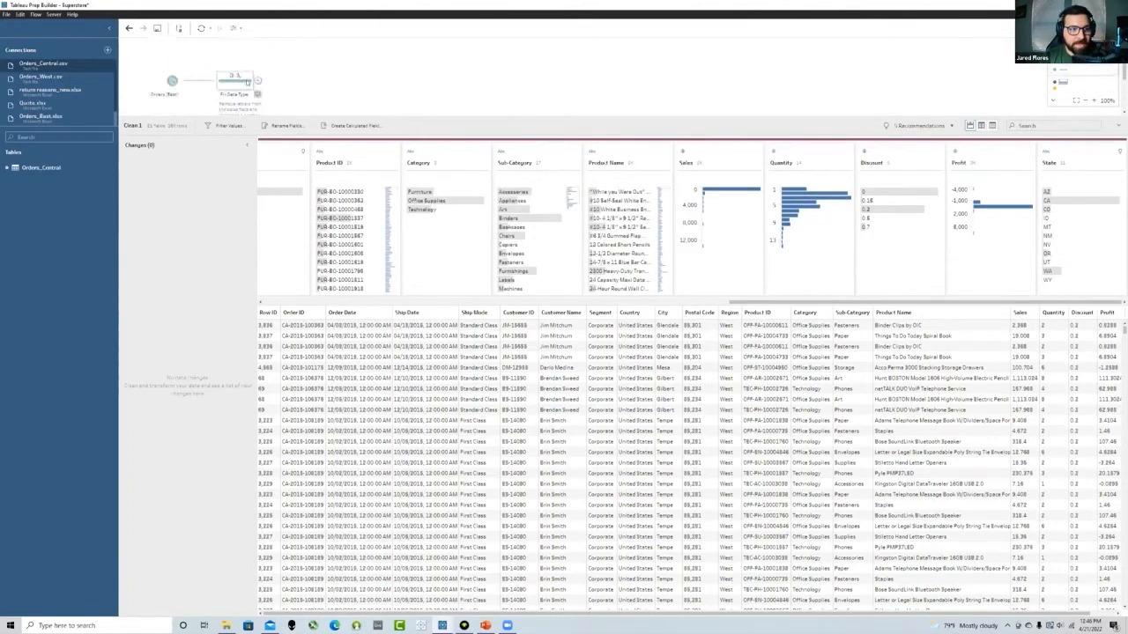
left_click(236, 77)
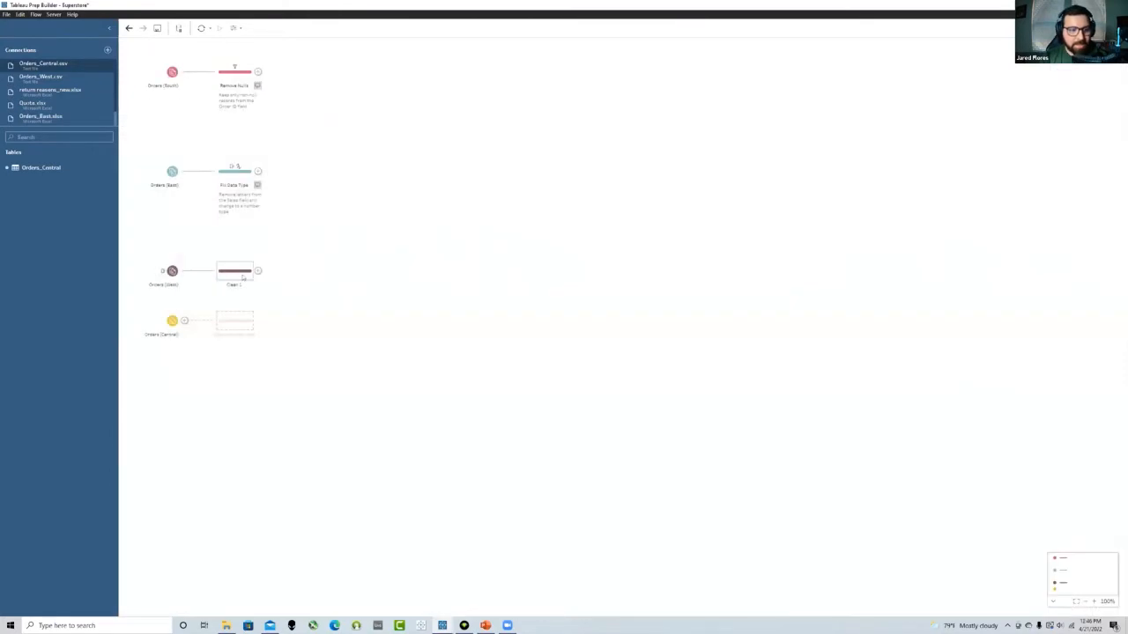
In the West cleaning step's State field, replace AZ with Arizona and CA with California
left_click(243, 275)
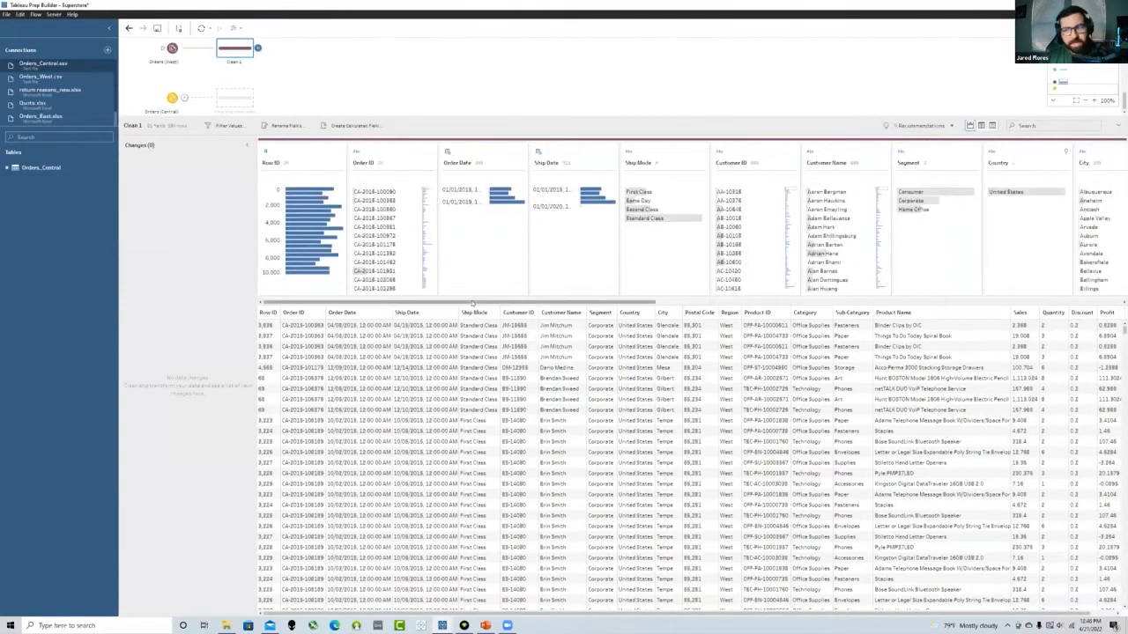
left_click_drag(473, 303, 1098, 289)
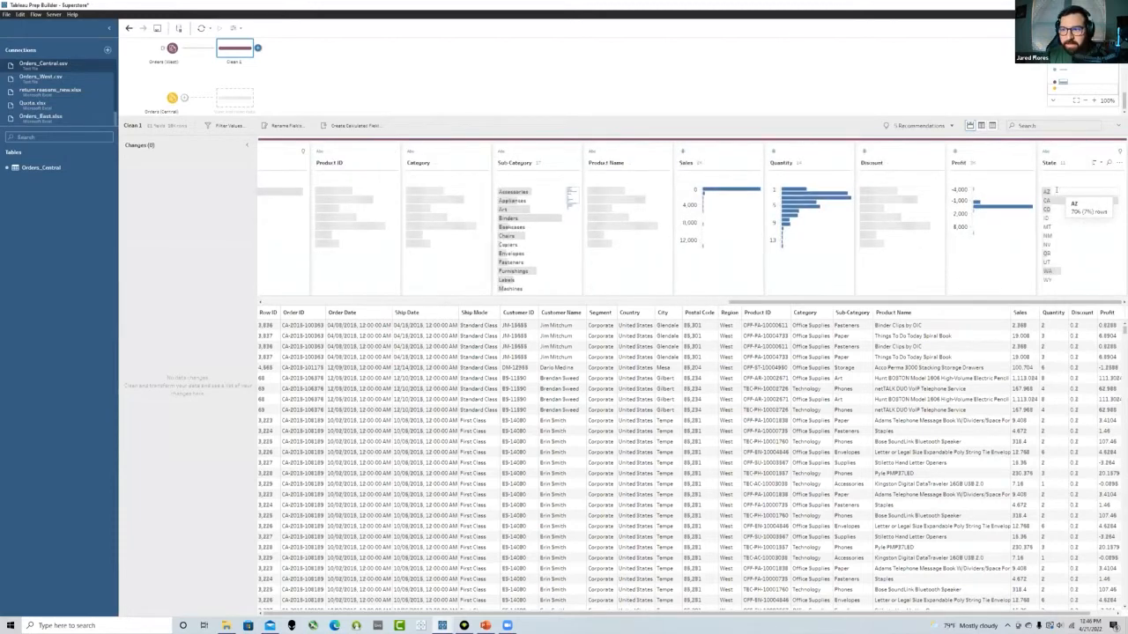
left_click(1055, 190)
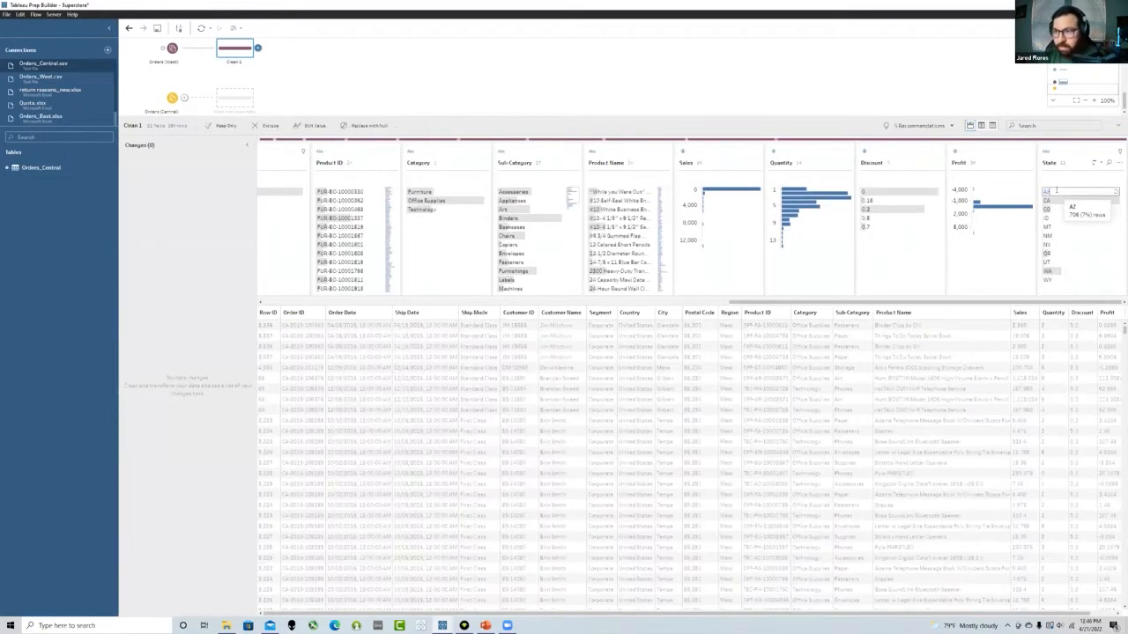
double_click(1049, 200)
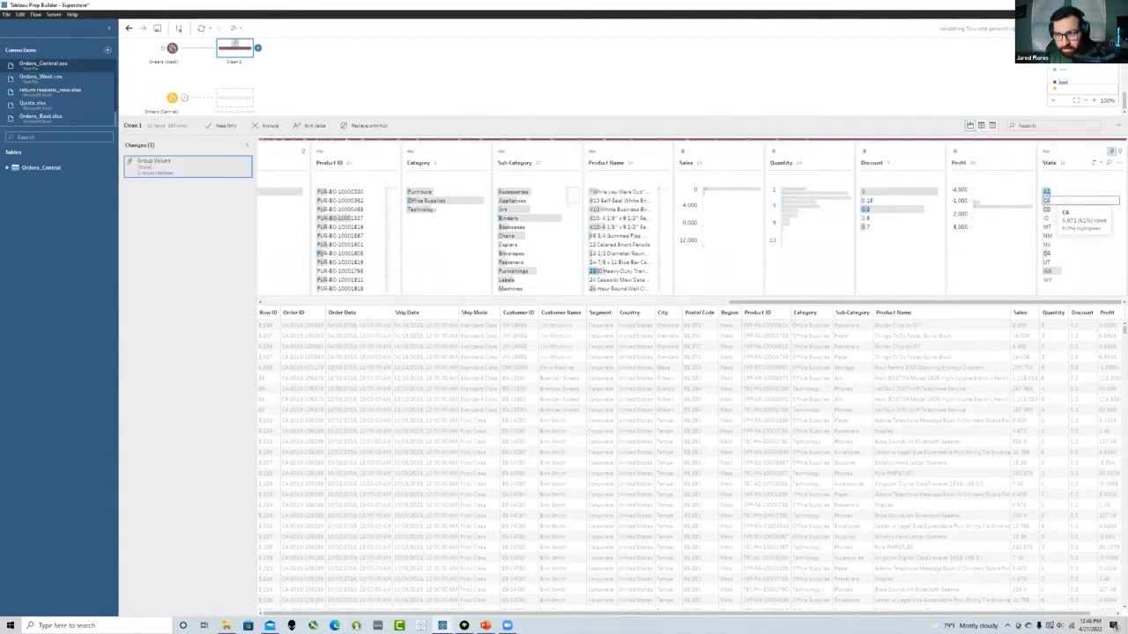
type("California")
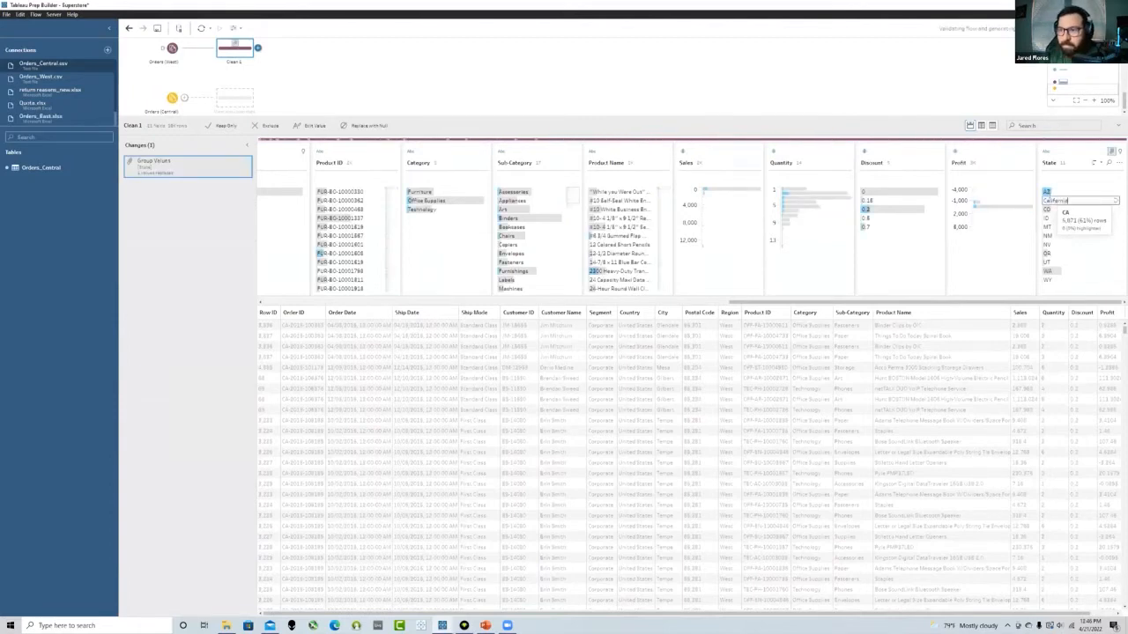
key("Return")
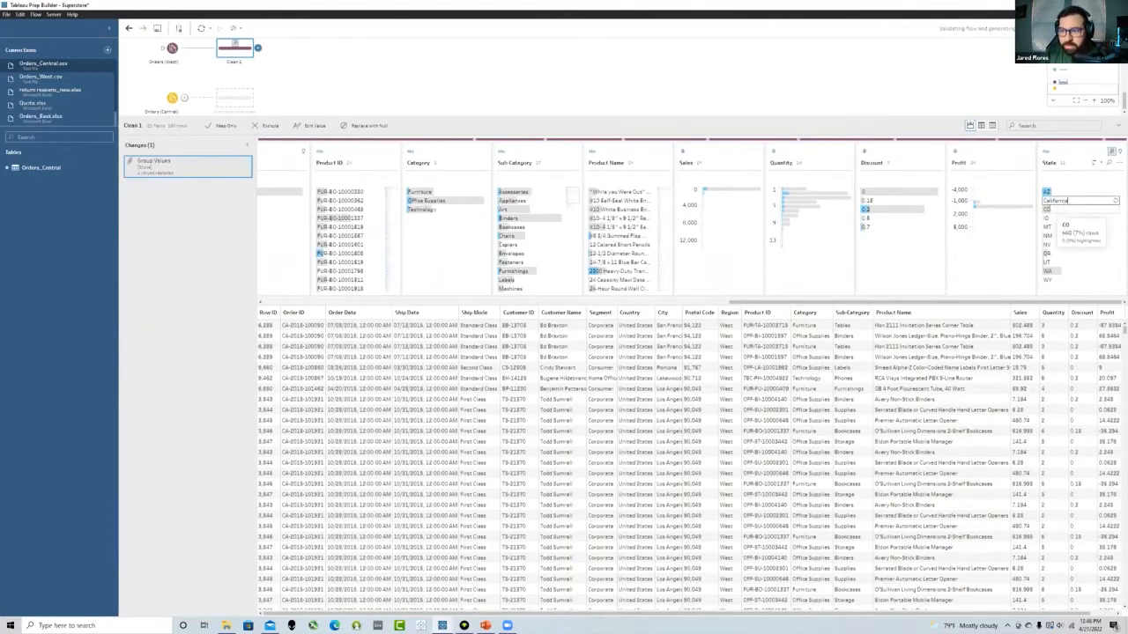
Replace the State values CO, ID and MT with Colorado, Idaho and Montana
type("Colorado")
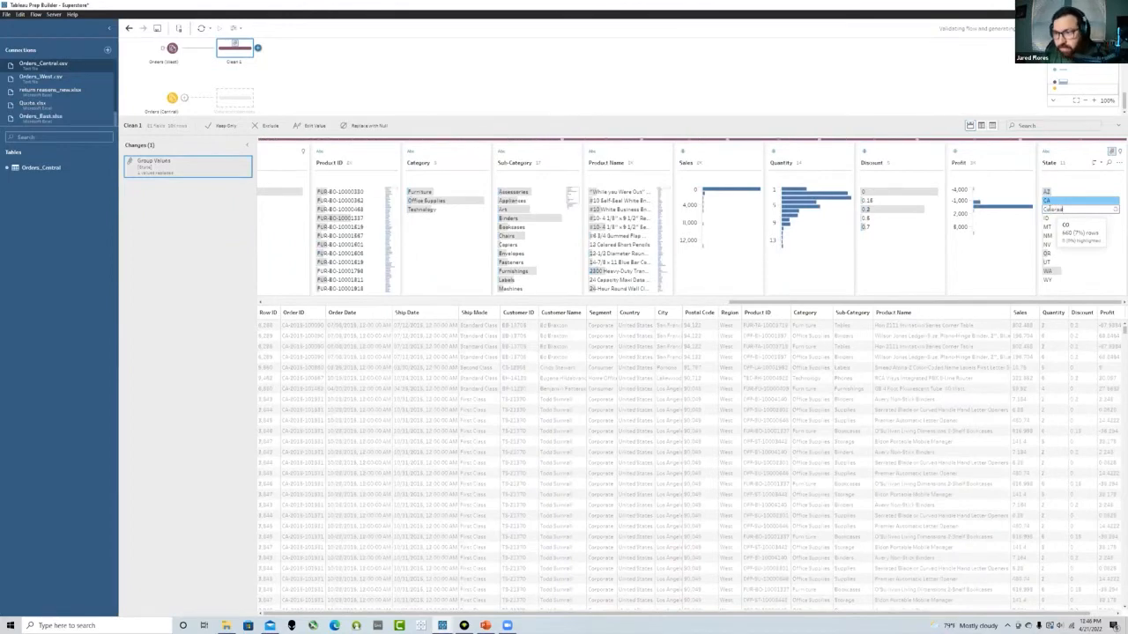
key("Return")
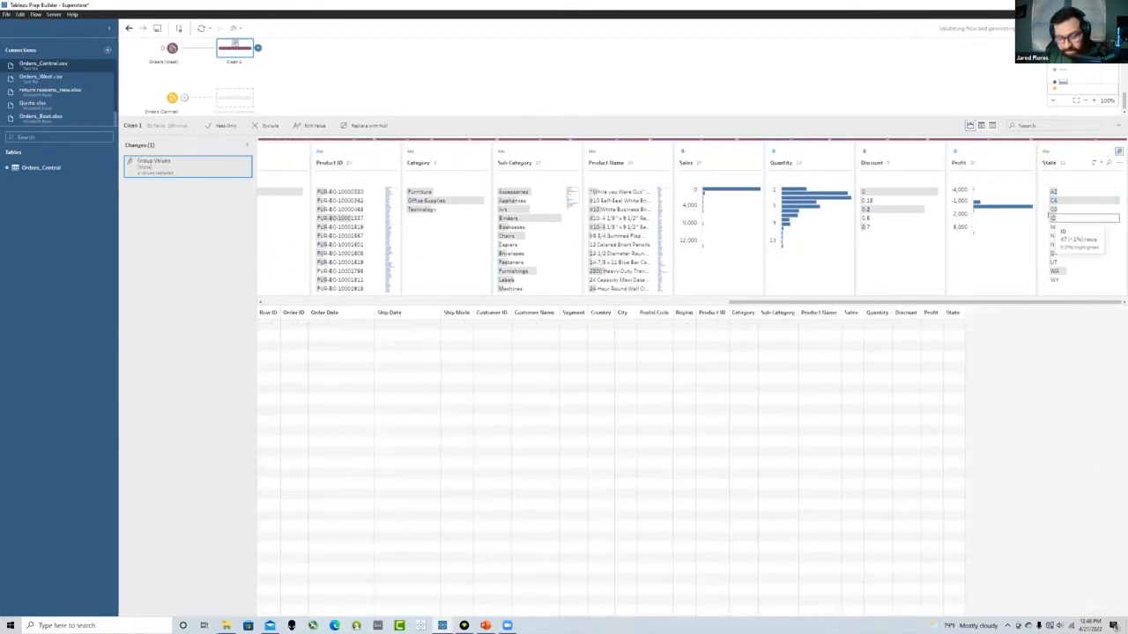
type("Idaho")
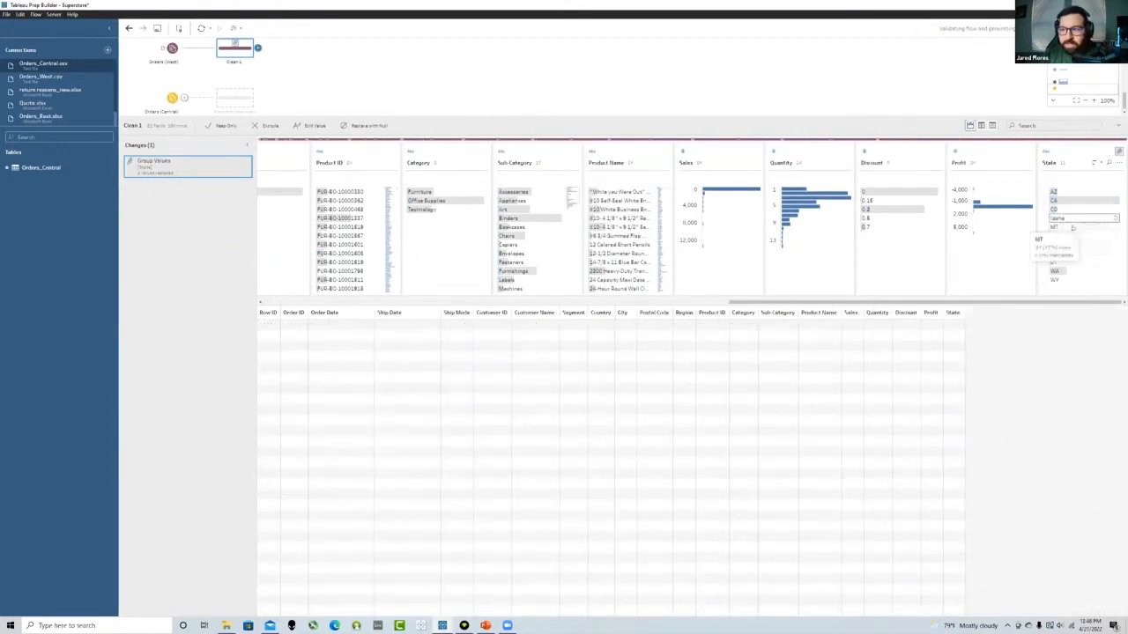
key("Return")
double_click(1064, 227)
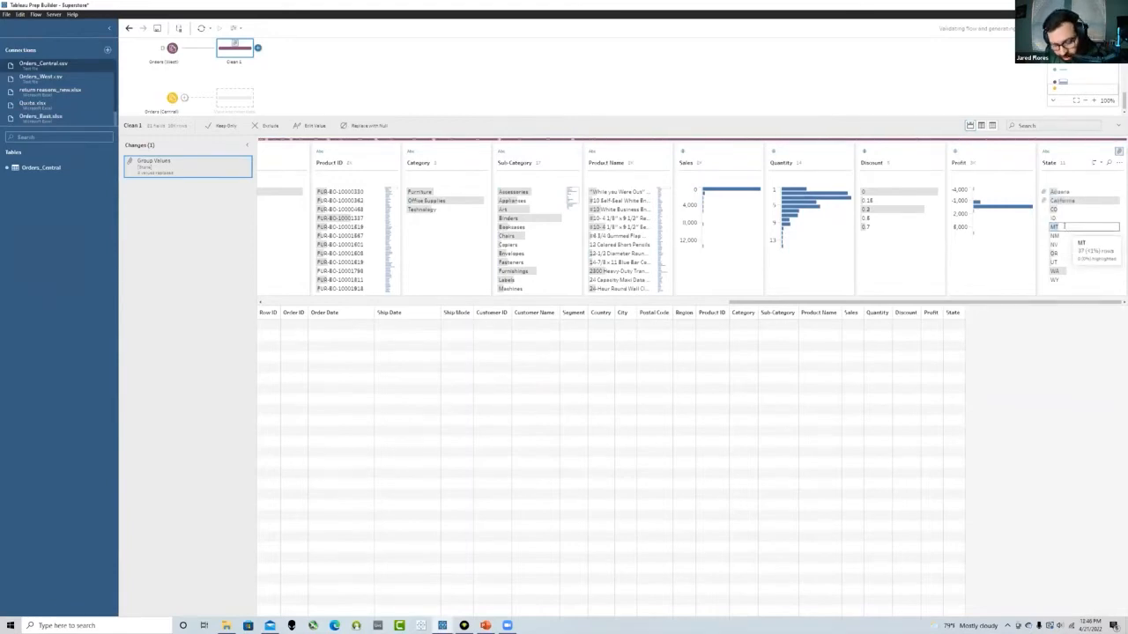
type("Montana")
key("Return")
Replace the State values NM, NV and OR with New Mexico, Nevada and Oregon
double_click(1063, 235)
type("New Mexico")
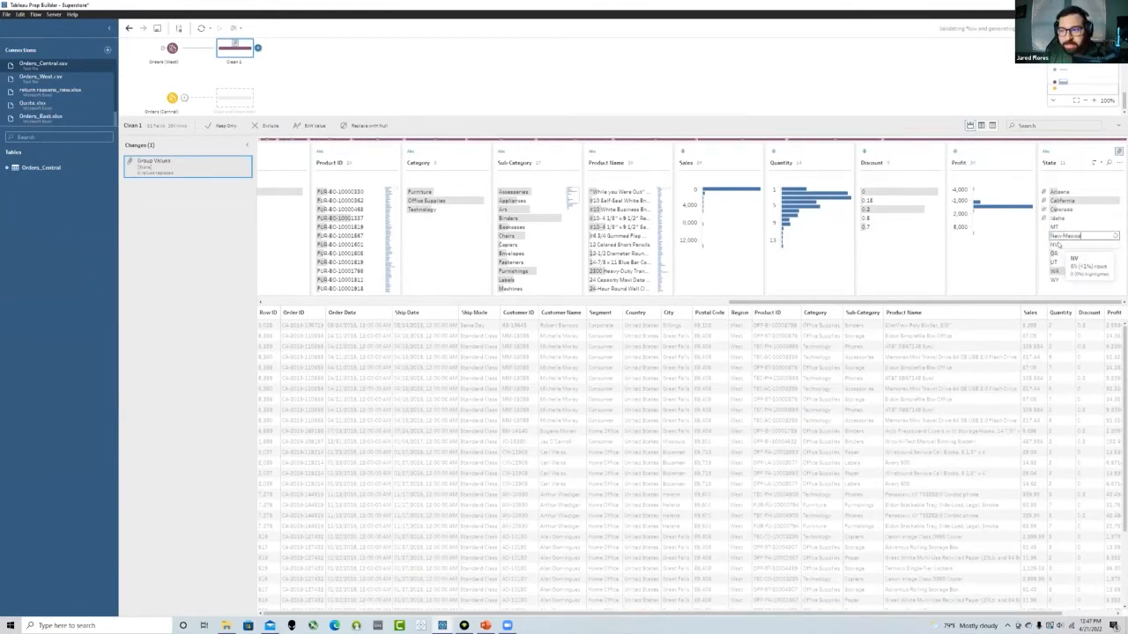
key("Return")
double_click(1055, 245)
type("Nevada")
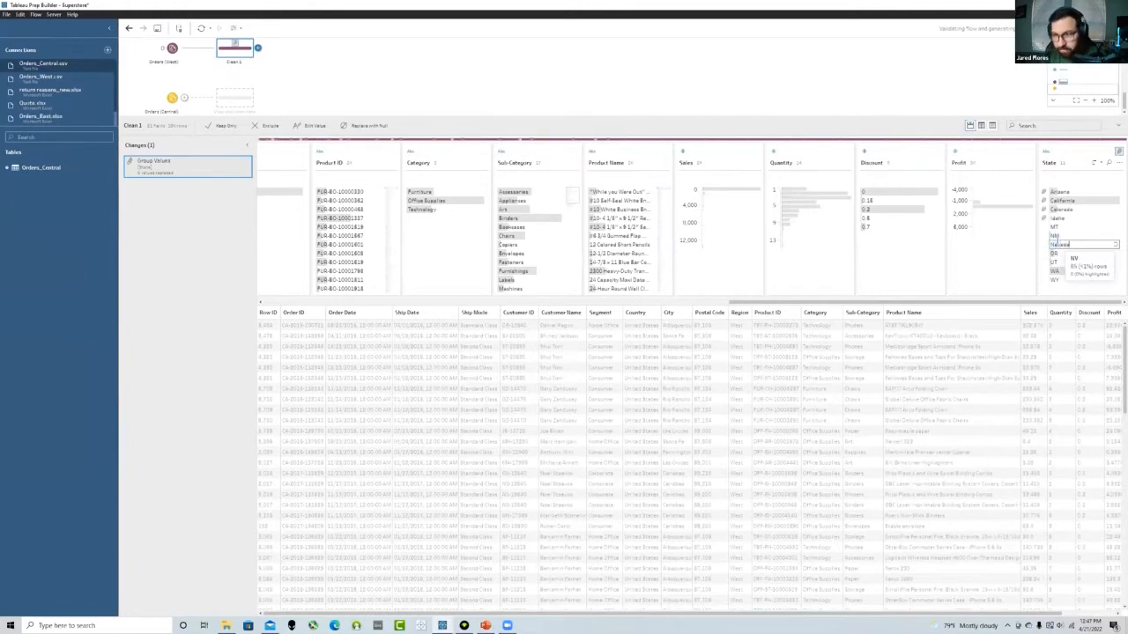
key("Return")
double_click(1054, 253)
type("Oregon")
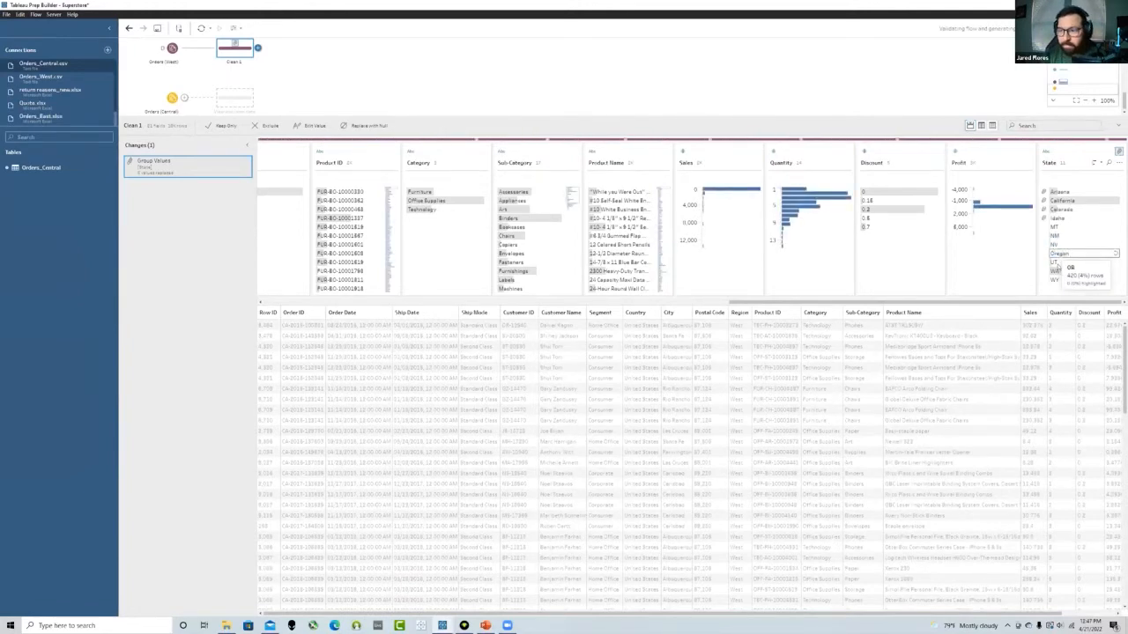
Replace the State values UT, WA and WY with Utah, Washington and Wyoming
double_click(1056, 262)
type("Utah")
key("Return")
double_click(1055, 272)
type("Washington")
double_click(1061, 278)
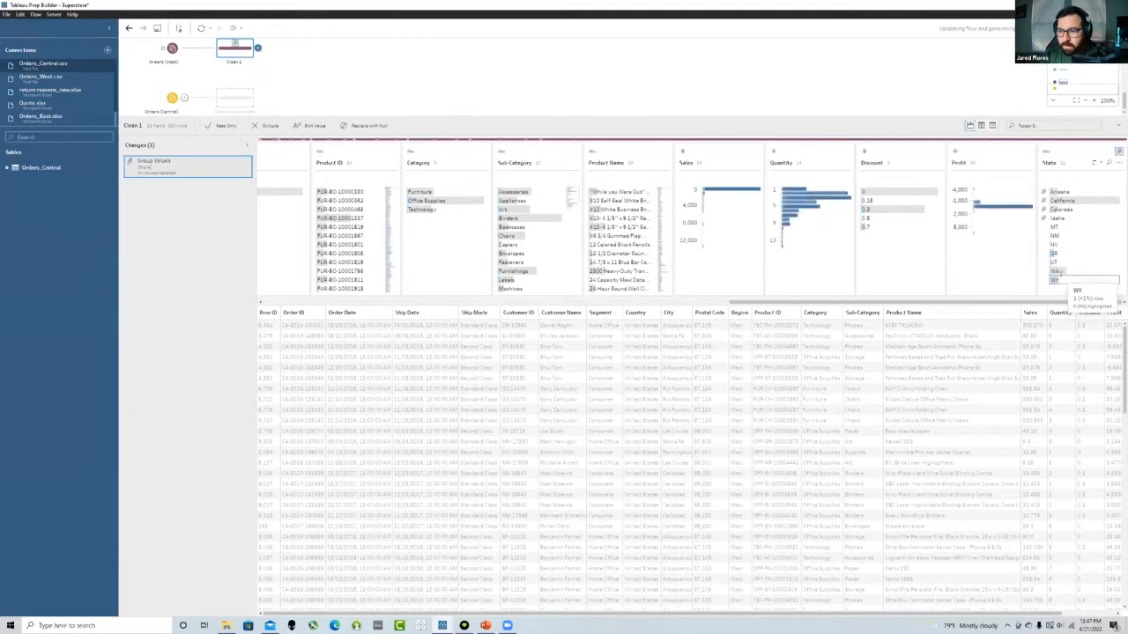
type("Wyoming")
key("Return")
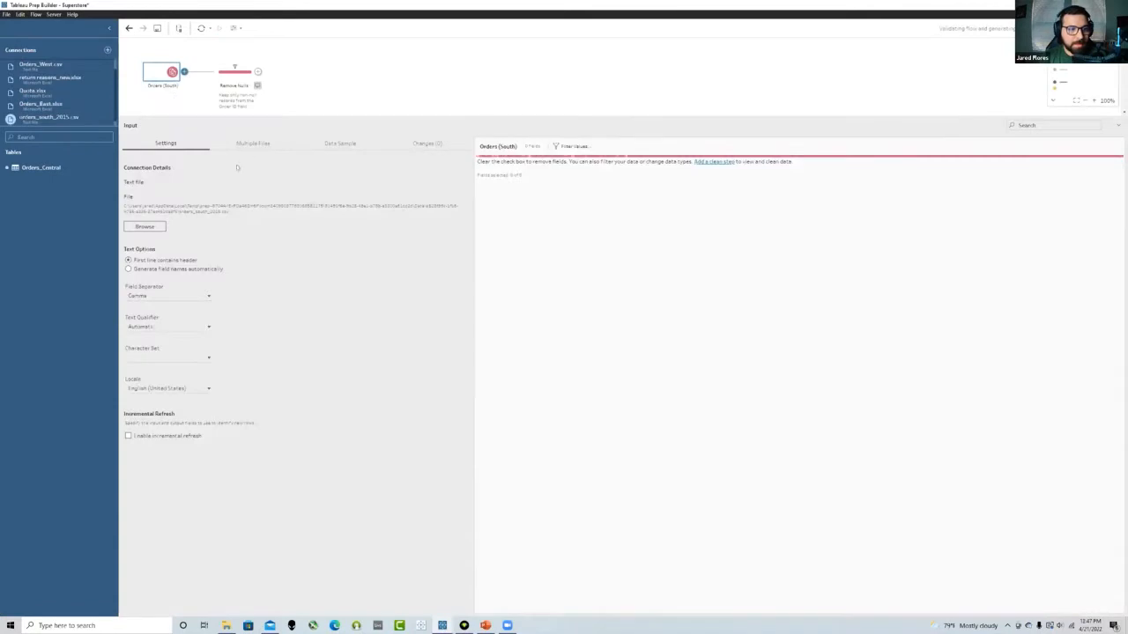
Review the data sample settings of the Orders (South) input and return to the West cleaning step
left_click(340, 144)
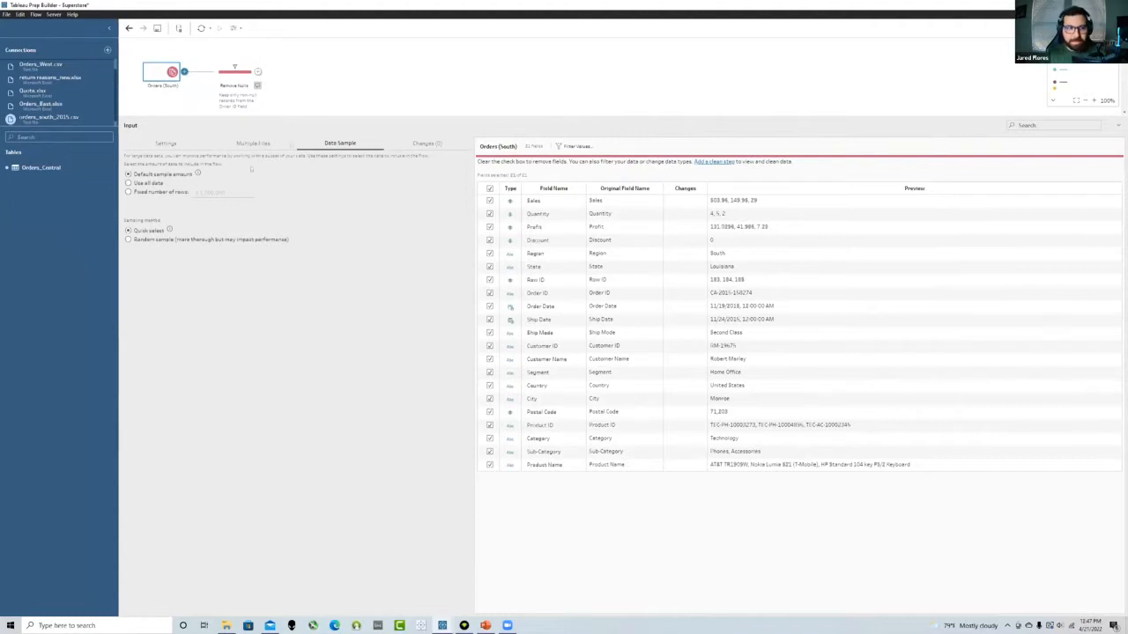
left_click(322, 88)
left_click(249, 273)
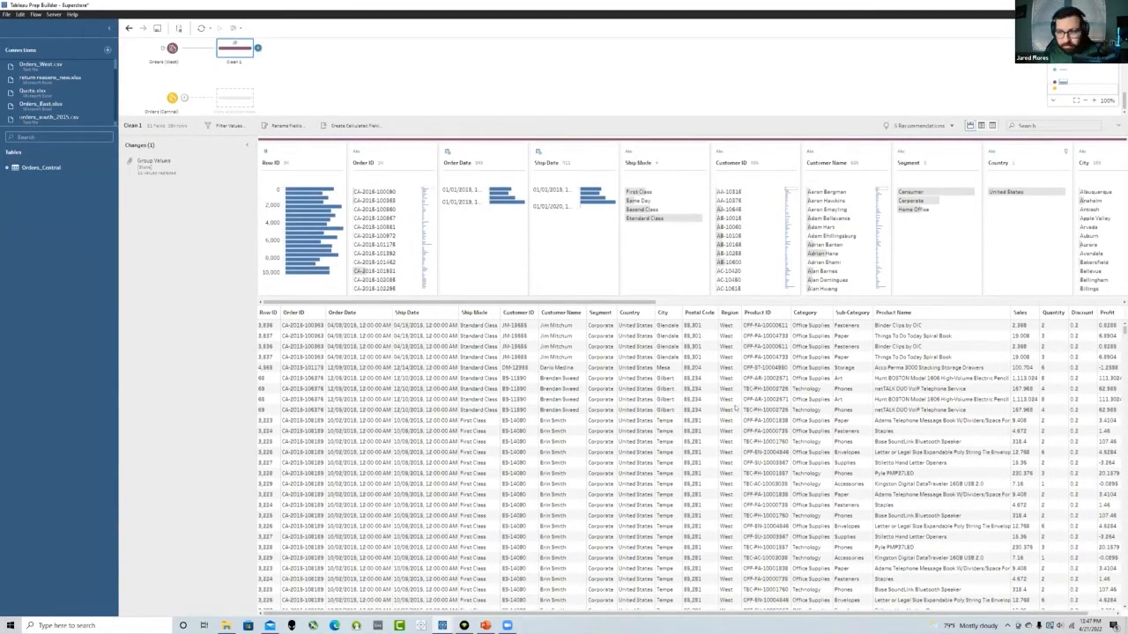
Review the data sample settings of the Orders (West) input and return to its cleaning step
scroll(688, 461, "right", 1)
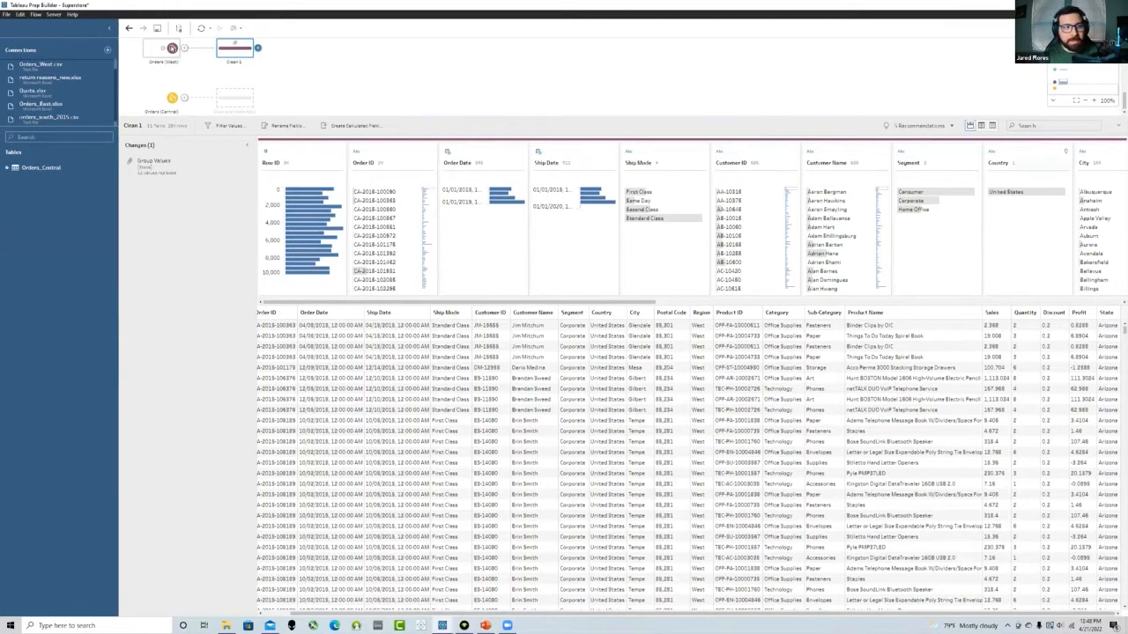
left_click(172, 48)
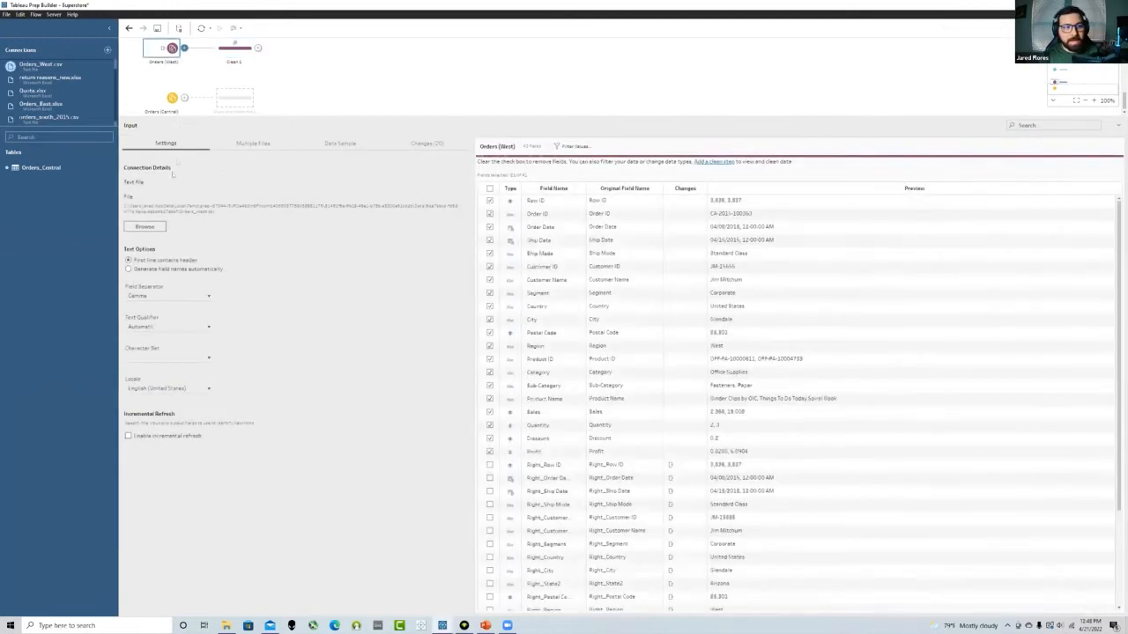
left_click(344, 144)
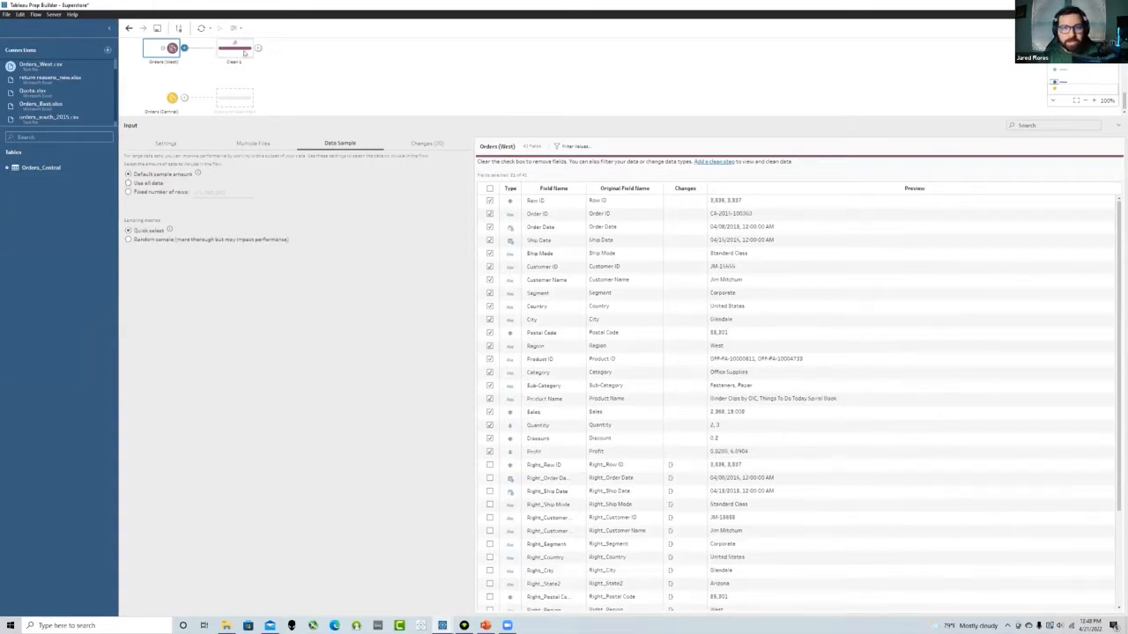
left_click(244, 52)
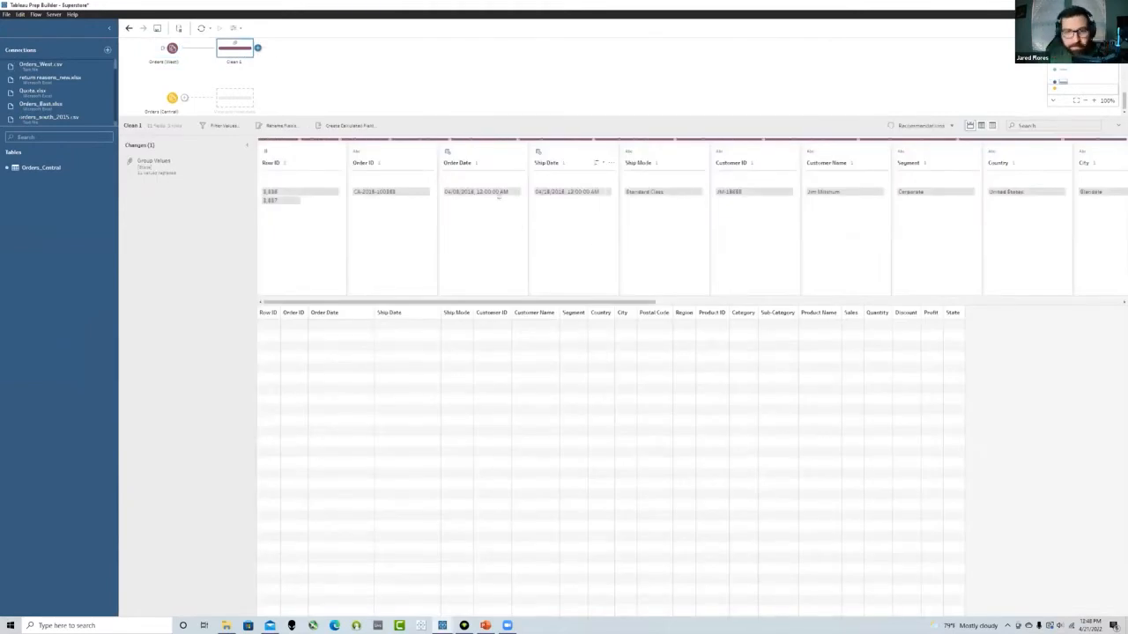
Name the West cleaning step "Rename states" and describe it as "Rename the state abbreviations to use the full state name"
left_click(340, 91)
double_click(233, 285)
type("Rename States")
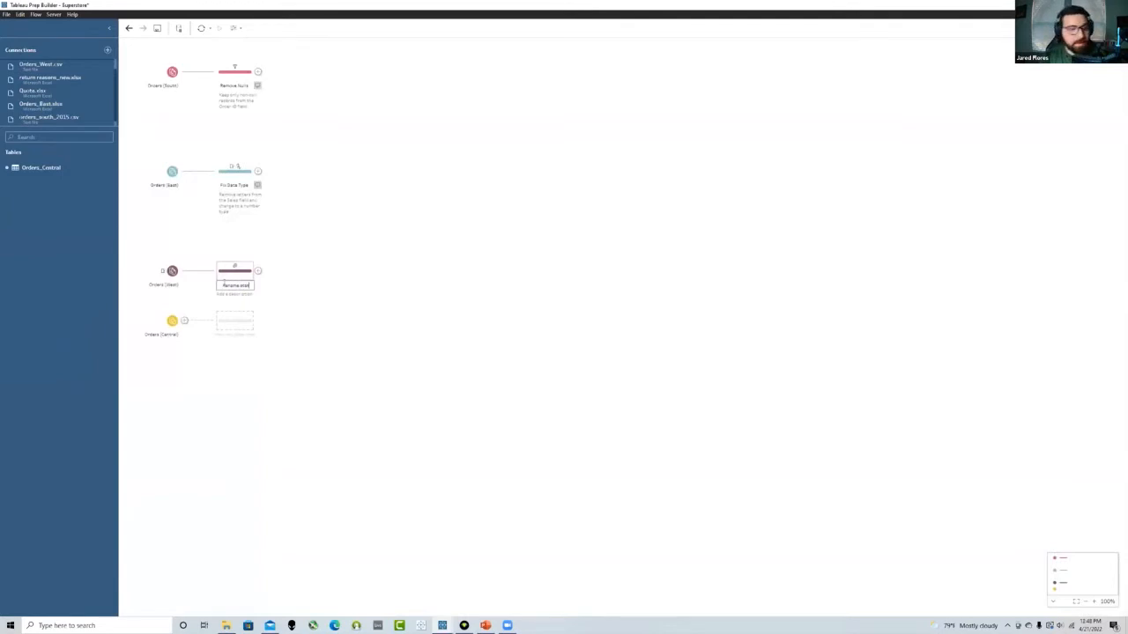
left_click(240, 295)
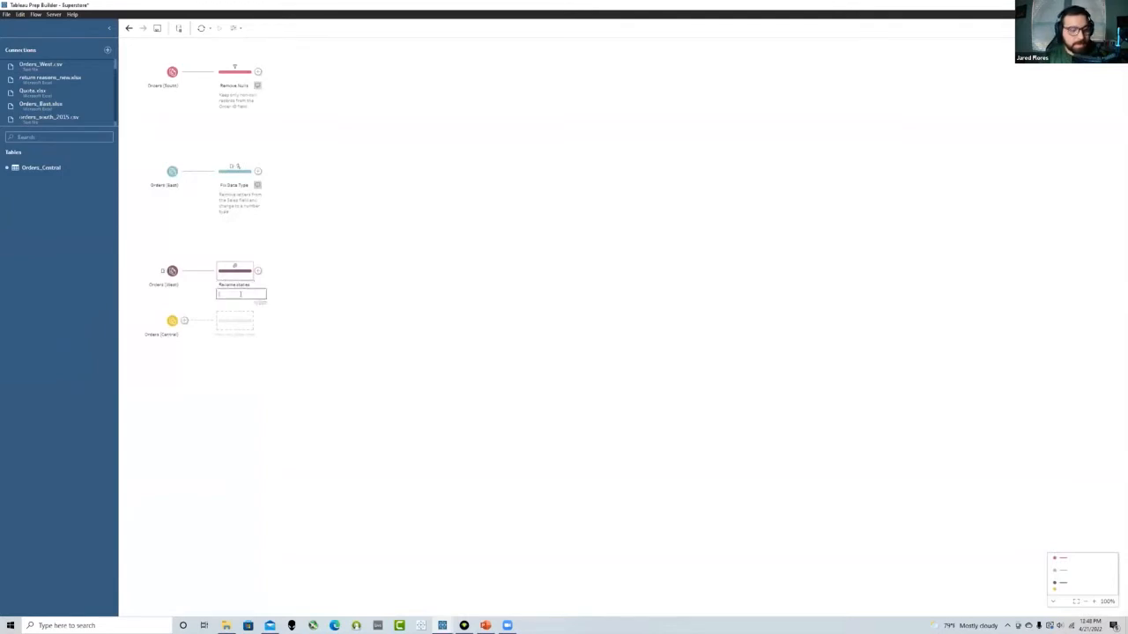
type("sta")
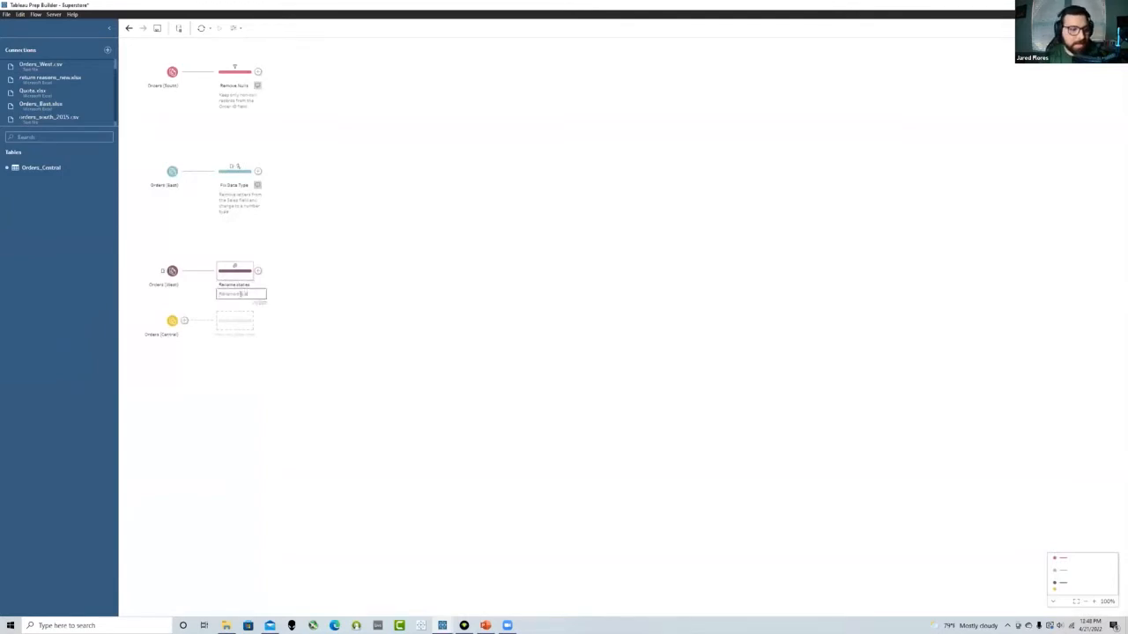
type("mes")
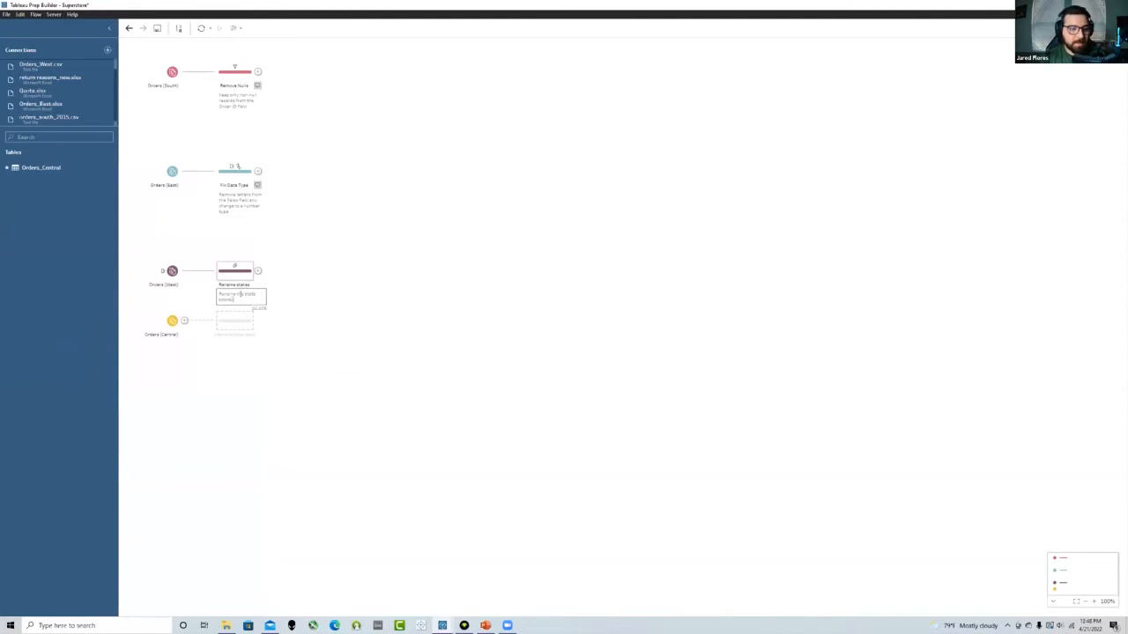
type("ions")
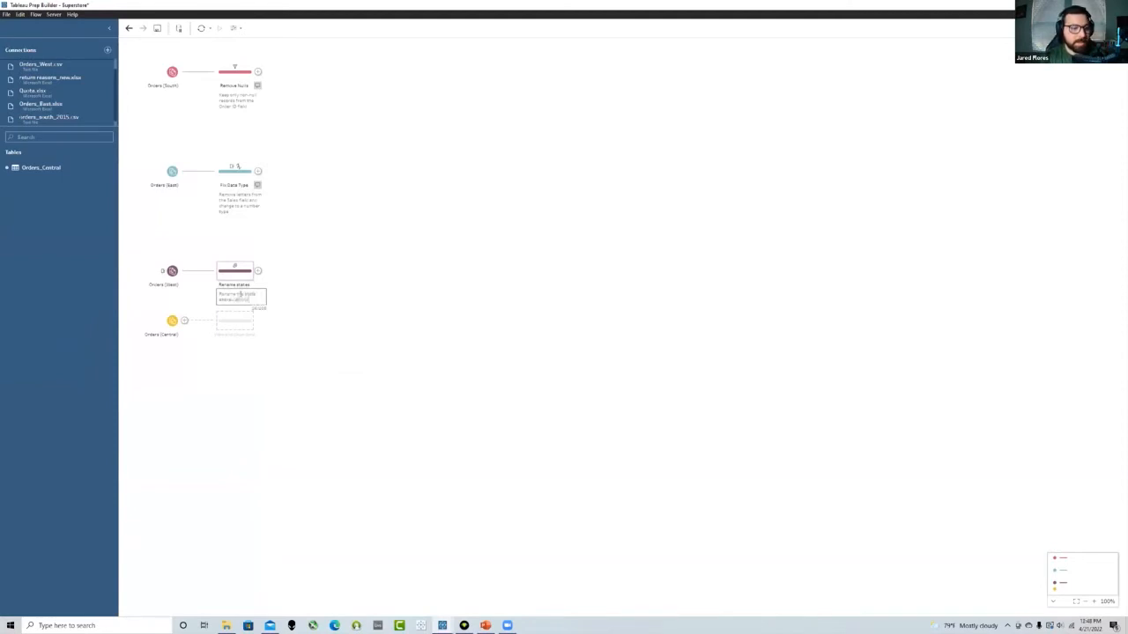
type("e the")
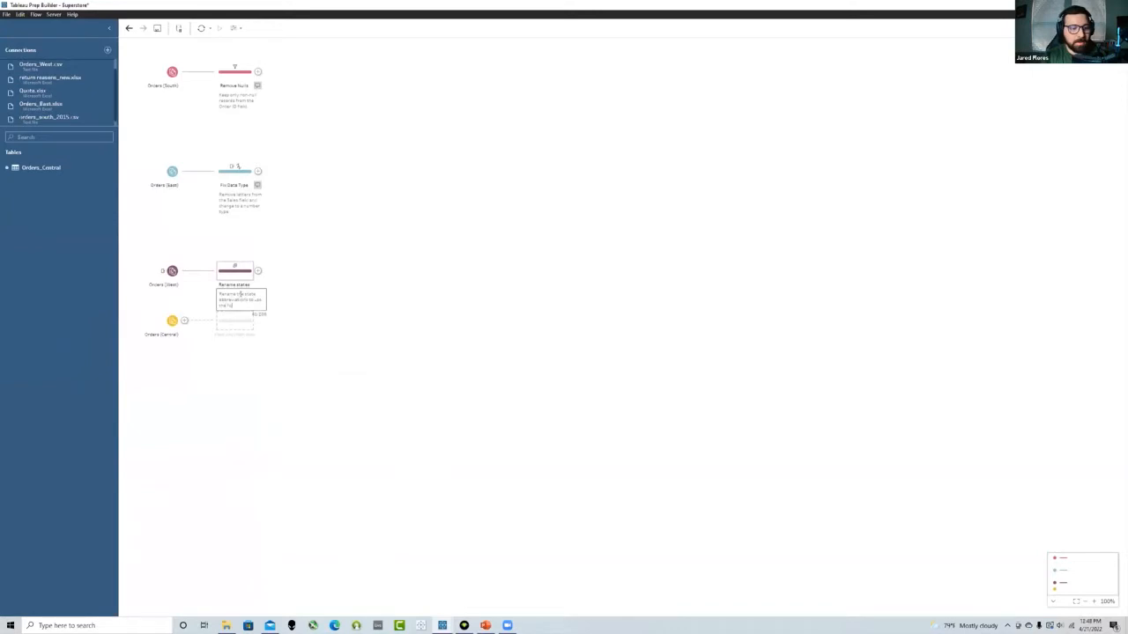
type(" full state names")
key("Return")
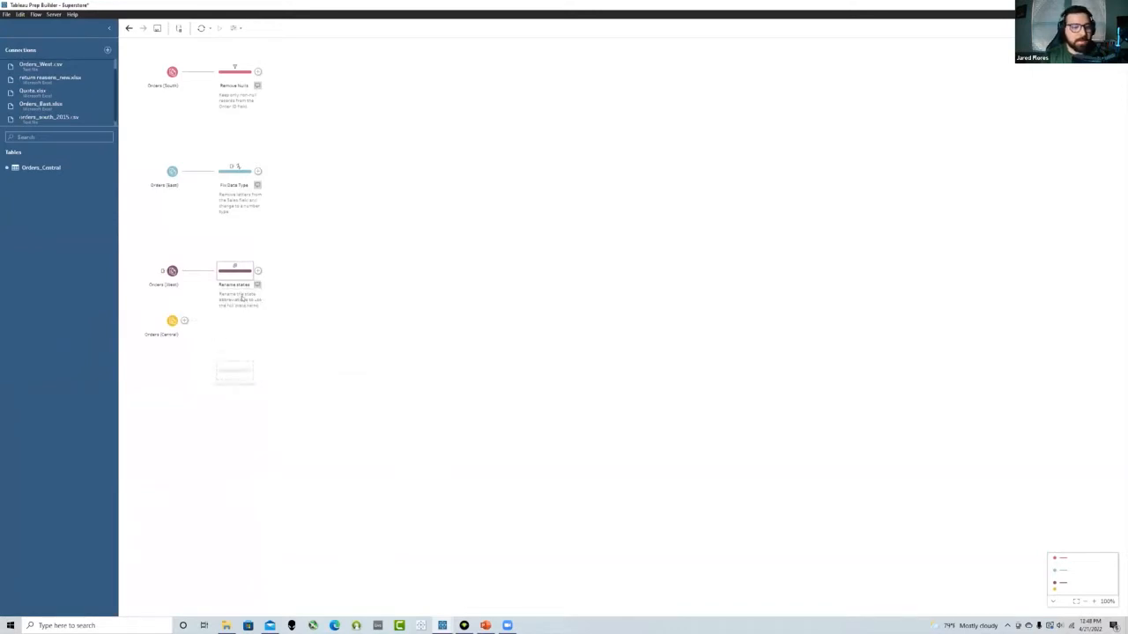
Move the Orders (Central) input lower in the flow and add a cleaning step to it
left_click_drag(174, 326, 172, 370)
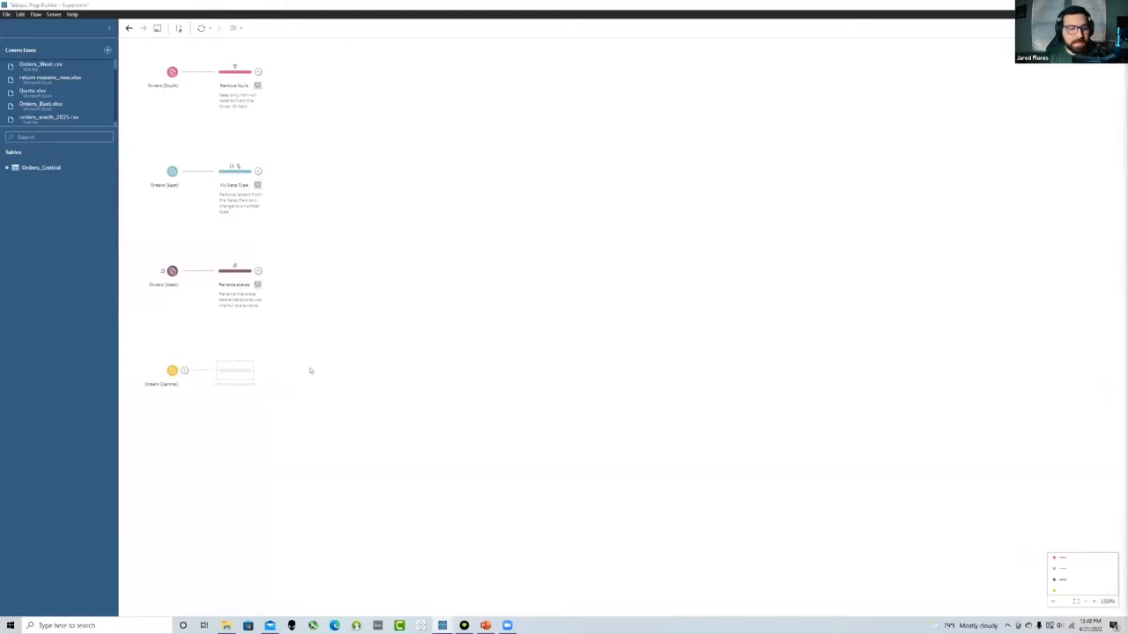
left_click(249, 372)
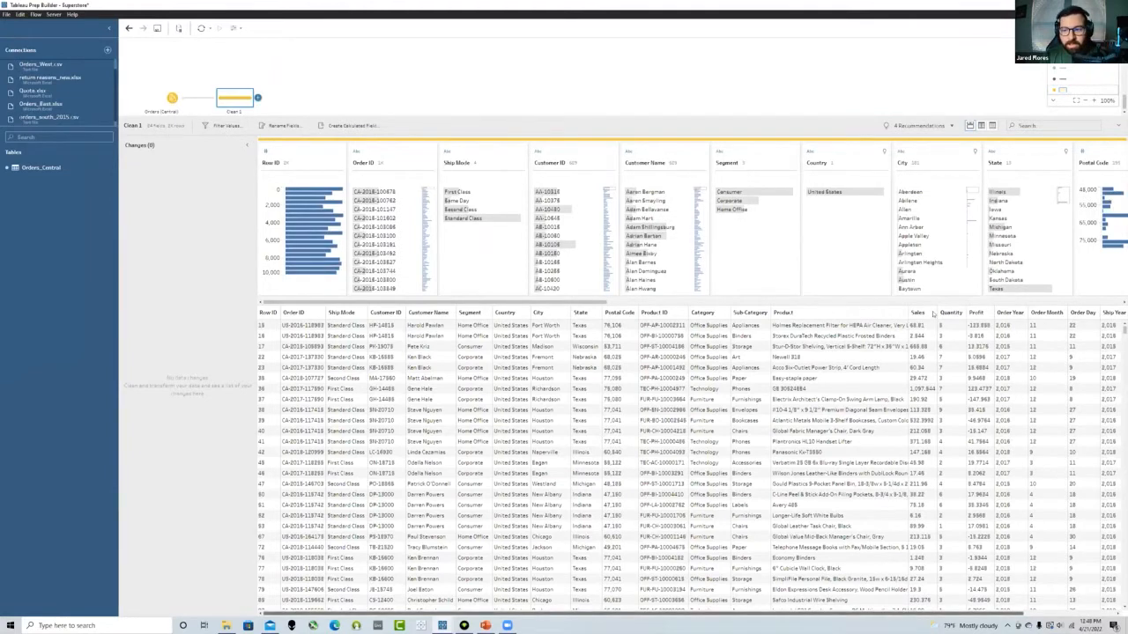
scroll(934, 316, "right", 5)
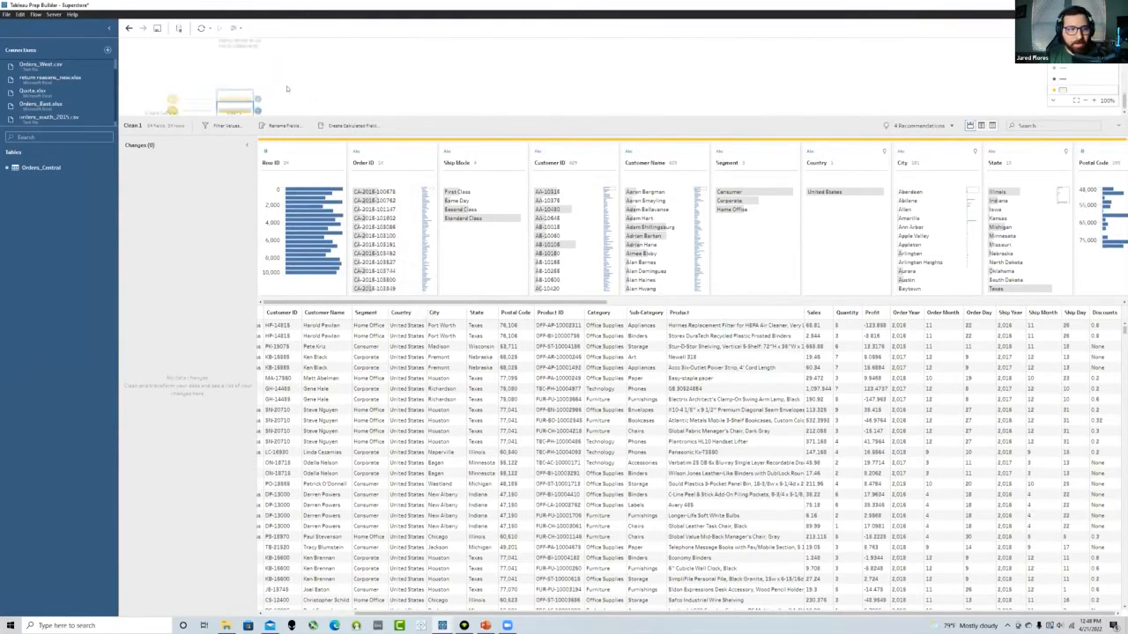
Check the date fields in the West "Rename states" step and return to the Central cleaning step
left_click(244, 92)
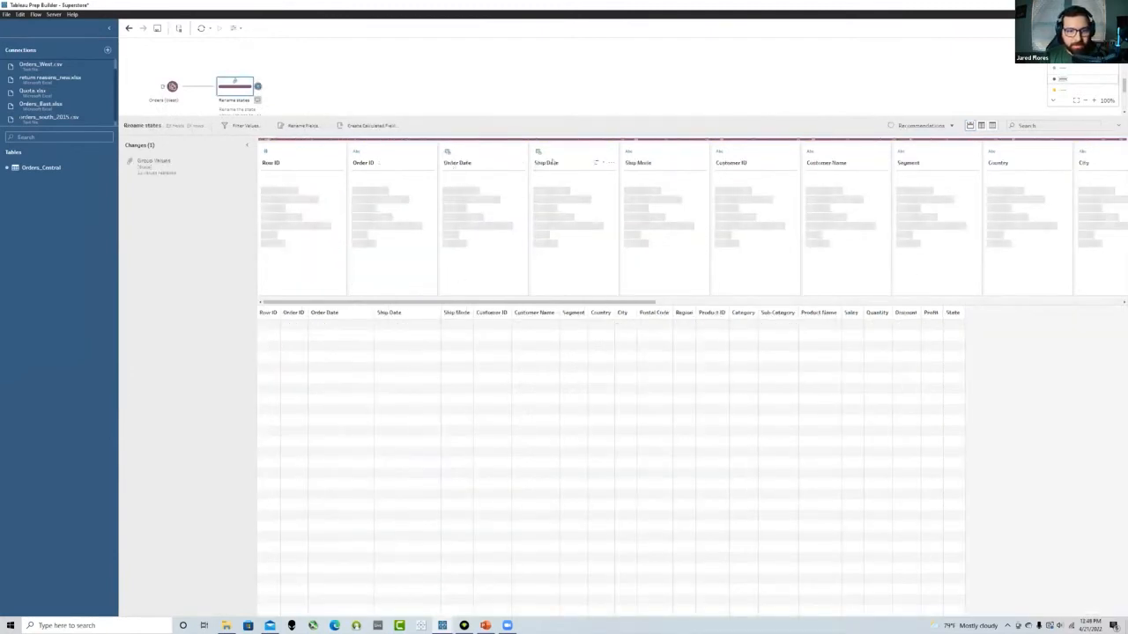
left_click(366, 103)
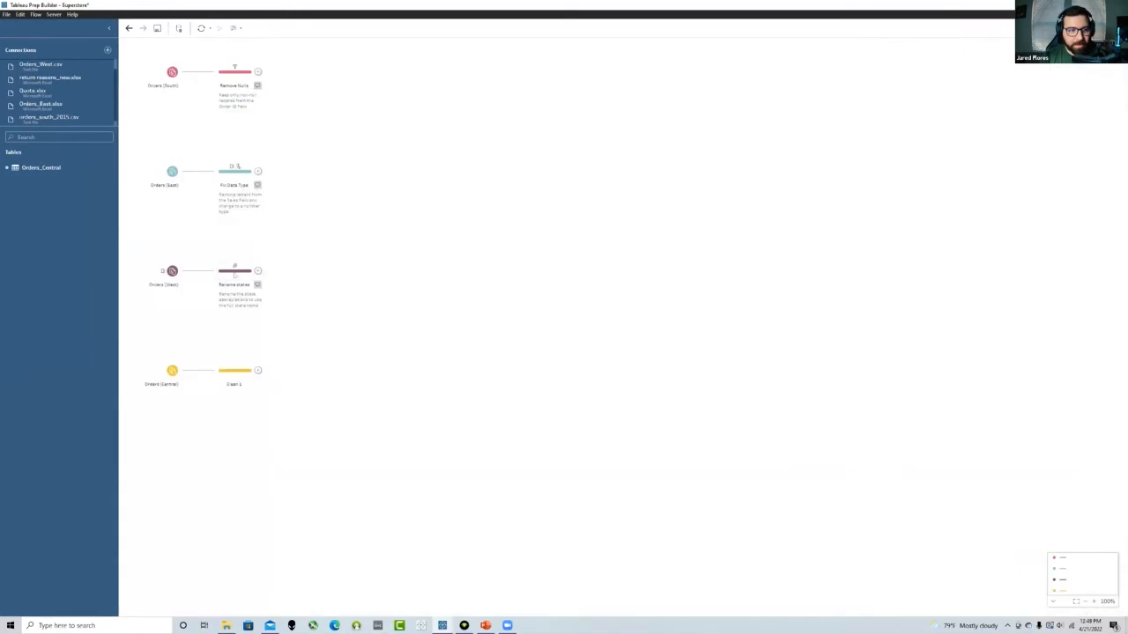
left_click(236, 371)
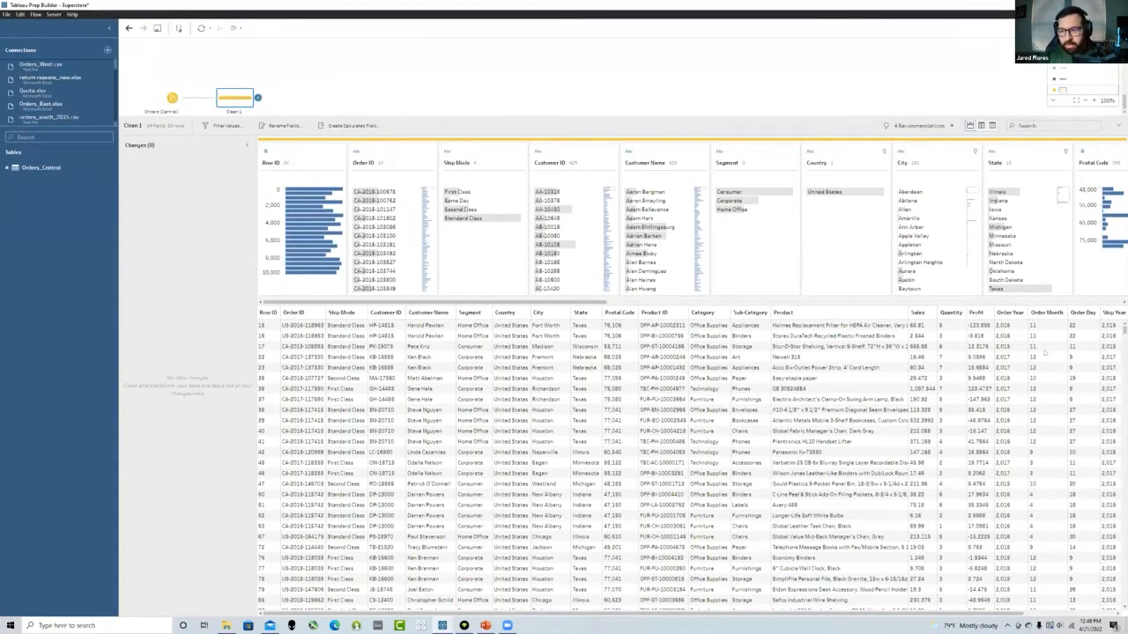
Create a calculated field Order Date that joins Order Day, Order Month and Order Year as text separated by slashes
left_click(1022, 314)
left_click(1057, 314)
left_click(1081, 315)
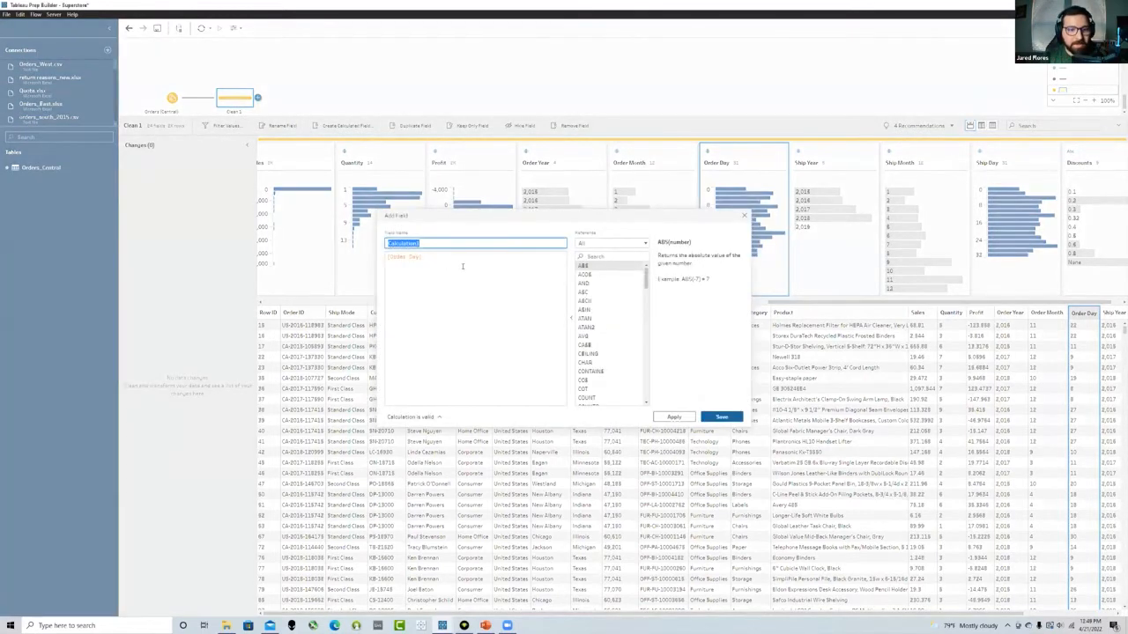
left_click(437, 246)
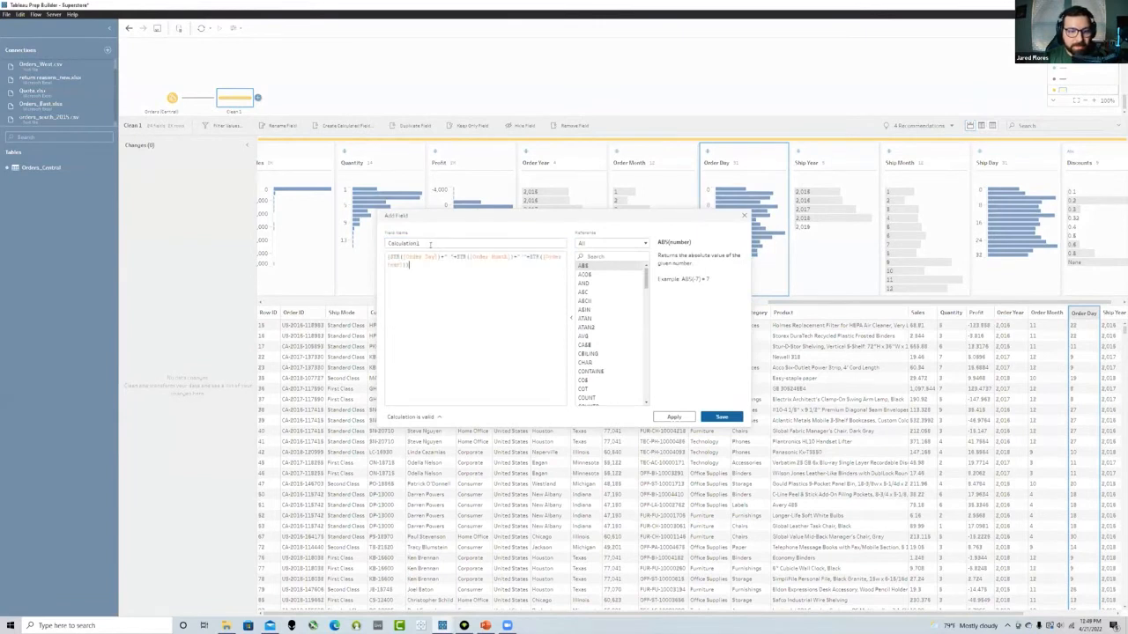
double_click(430, 245)
type("Order Date")
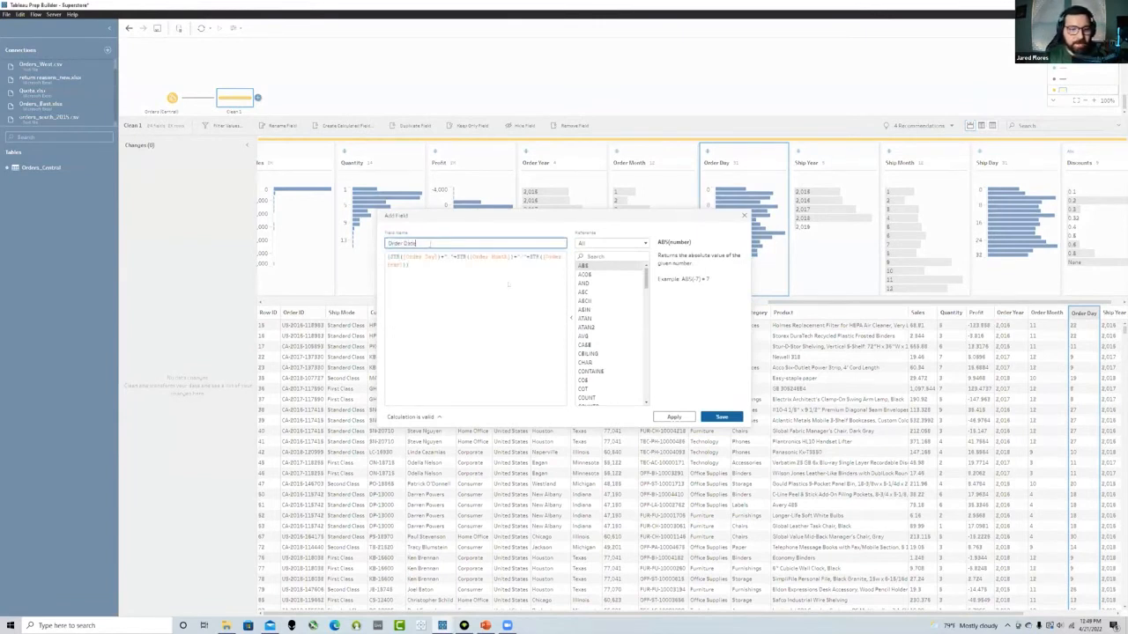
left_click(730, 416)
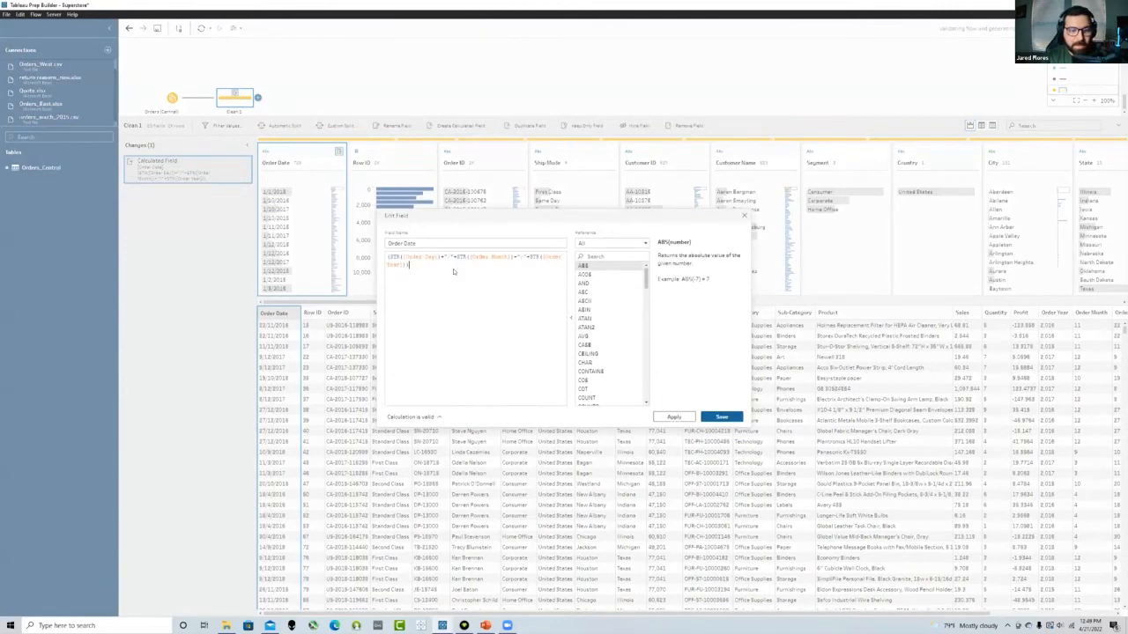
Replace the Order Date formula with MAKEDATE([Order Year], [Order Month], [Order Day])
key("ctrl+a")
type("MAKE")
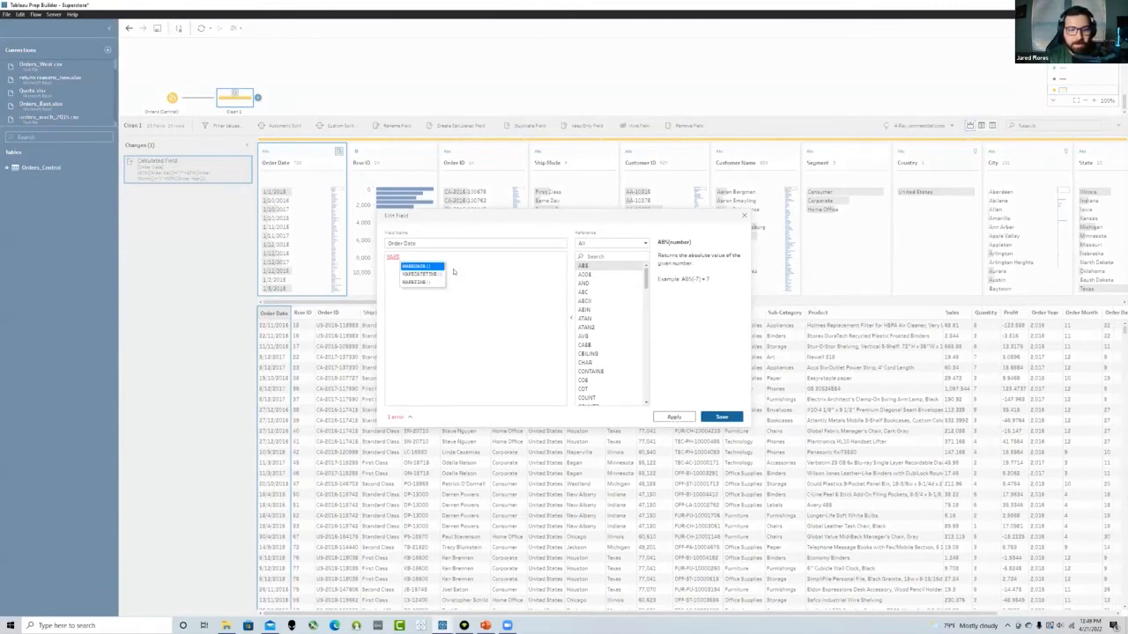
key("Return")
type("order d")
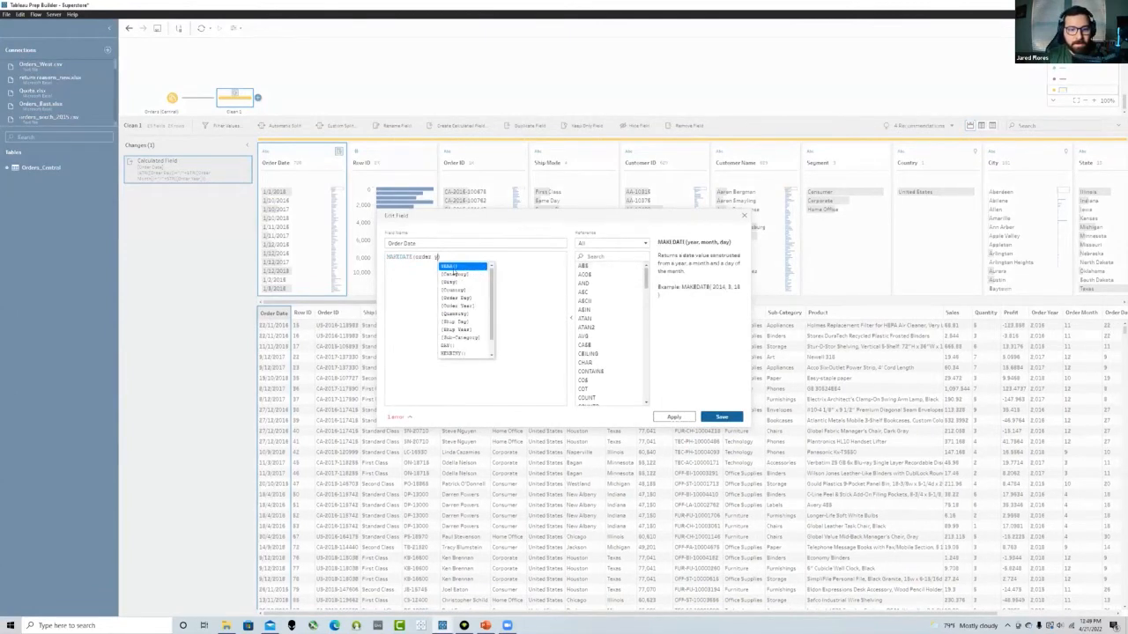
key("Down")
key("Return")
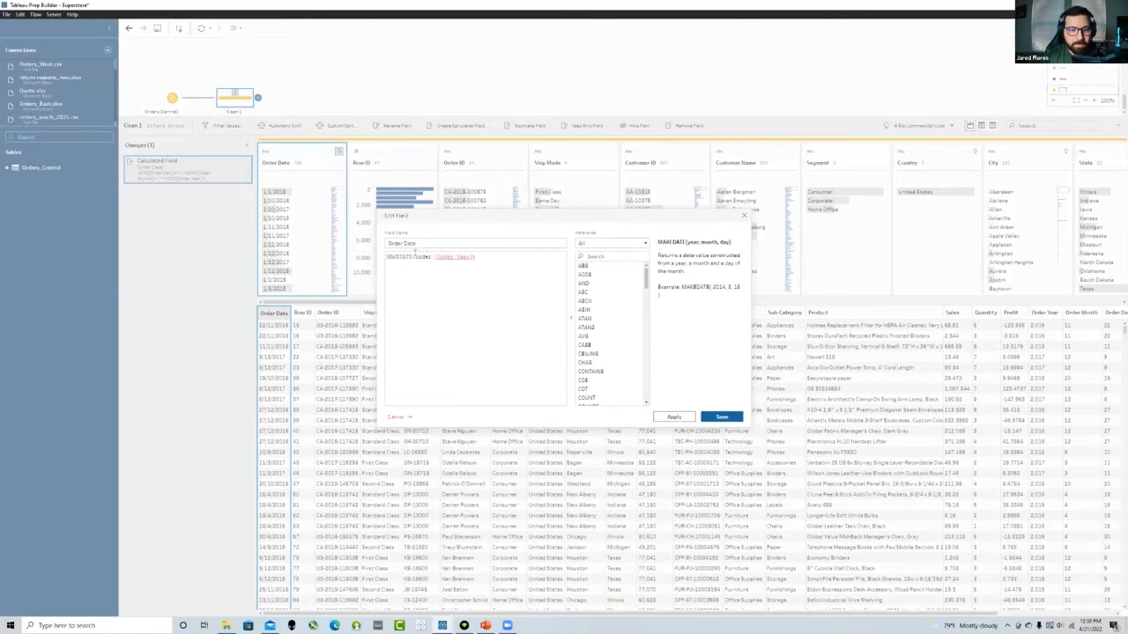
double_click(419, 254)
key("BackSpace")
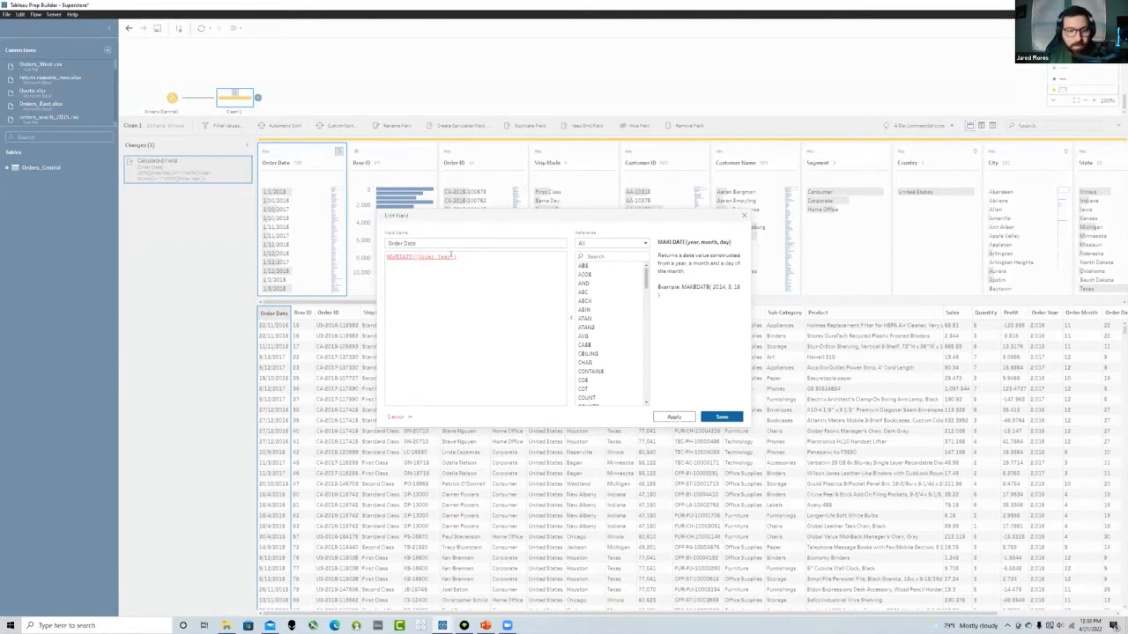
type(", [Order Month]")
key("Return")
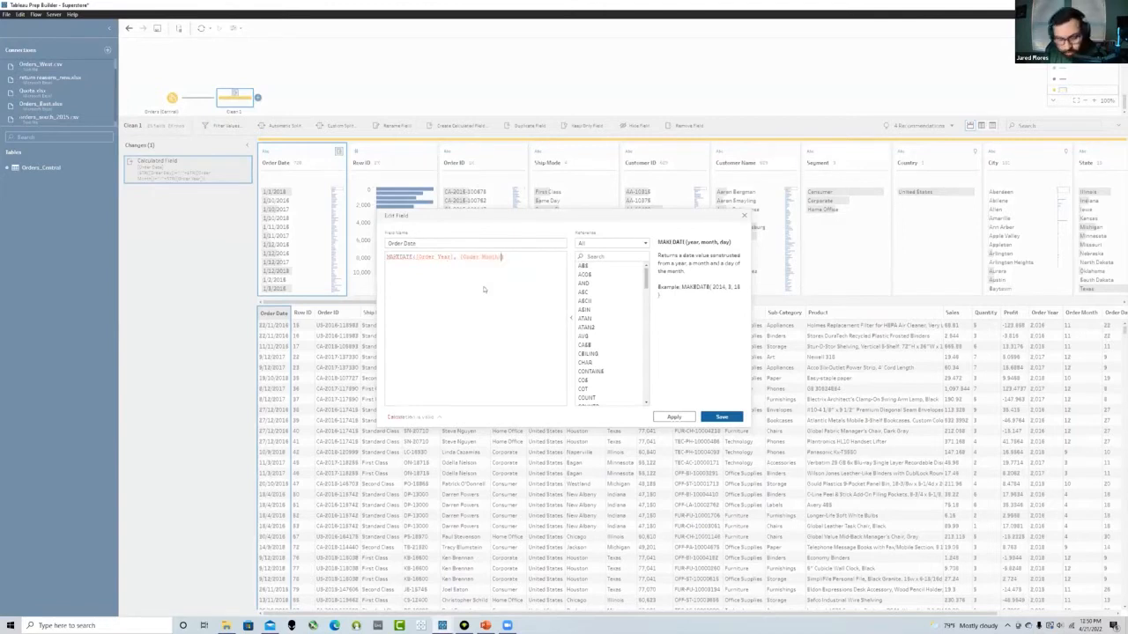
type(", [Order")
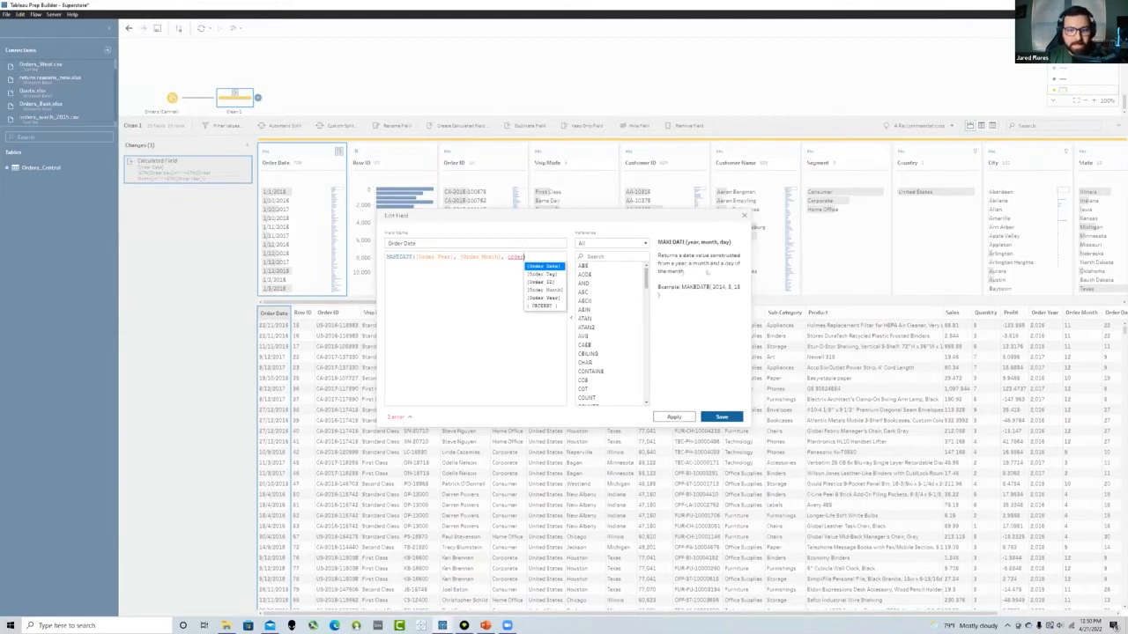
left_click(542, 274)
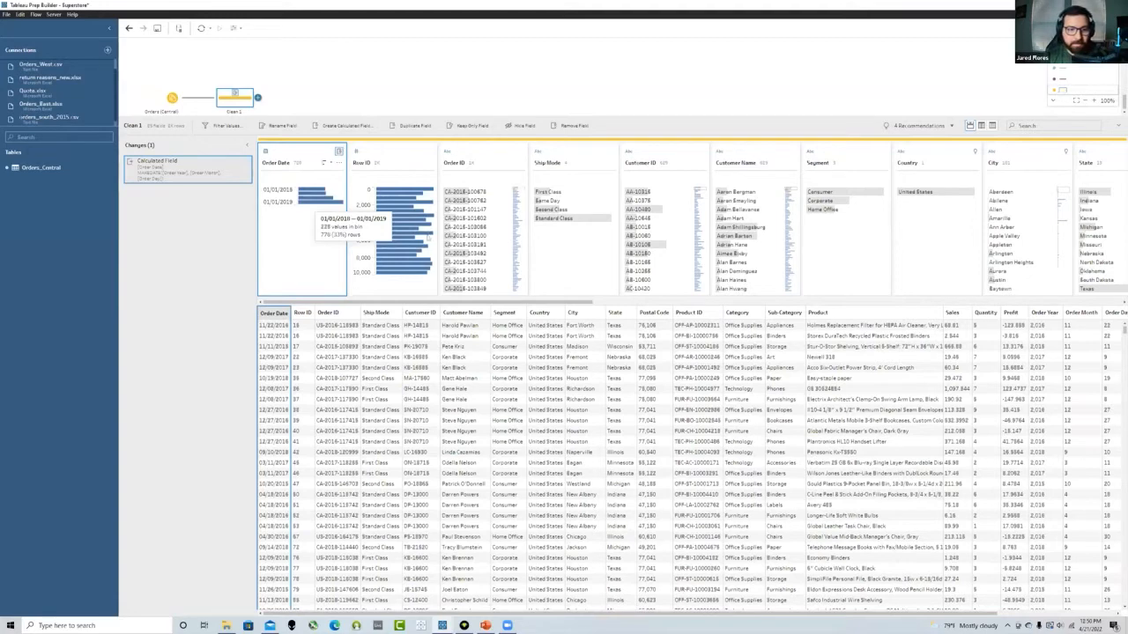
Start a calculated field Ship Date with a MAKEDATE formula of [Order Year], [Order Month] and [Order Day]
type("Ship Date")
key("Tab")
type("MAKE")
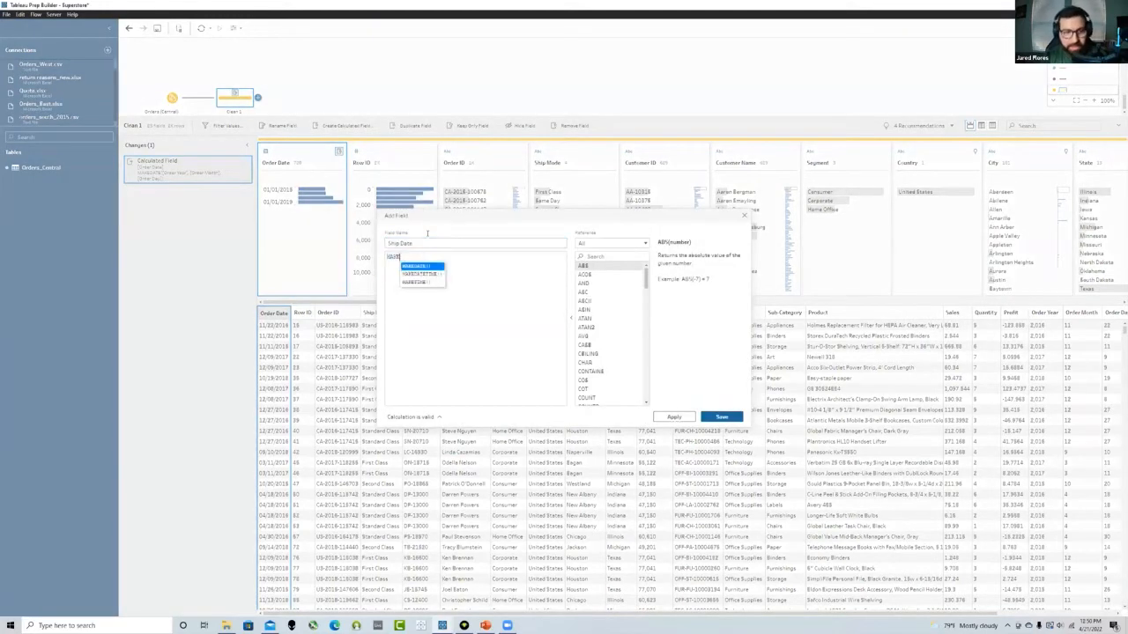
key("Return")
type("Order")
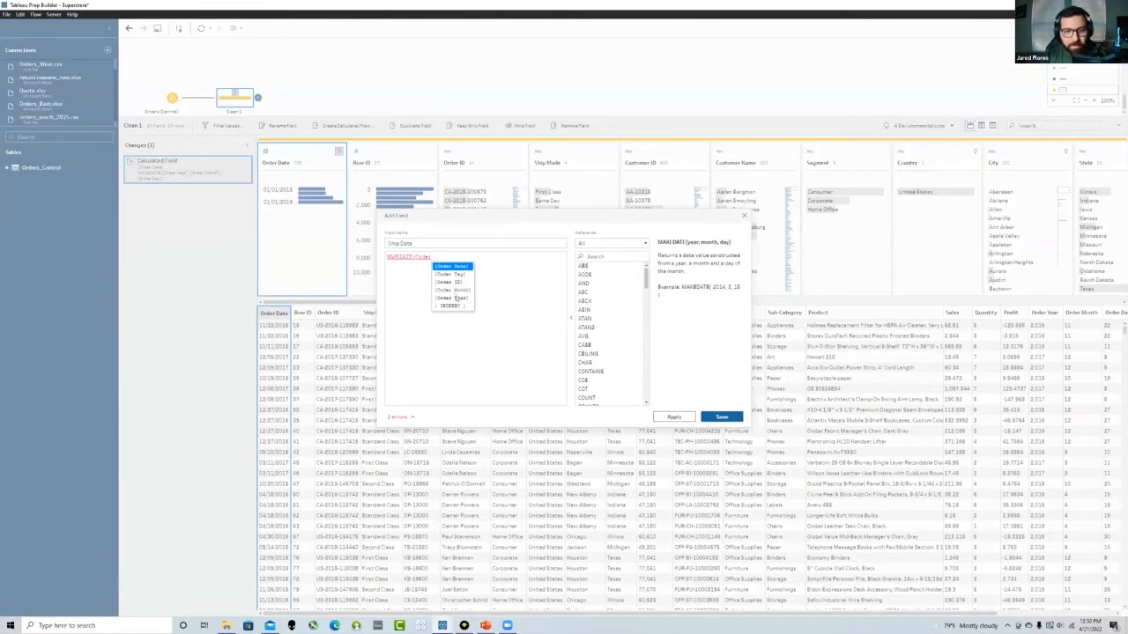
left_click(455, 299)
type(", Order")
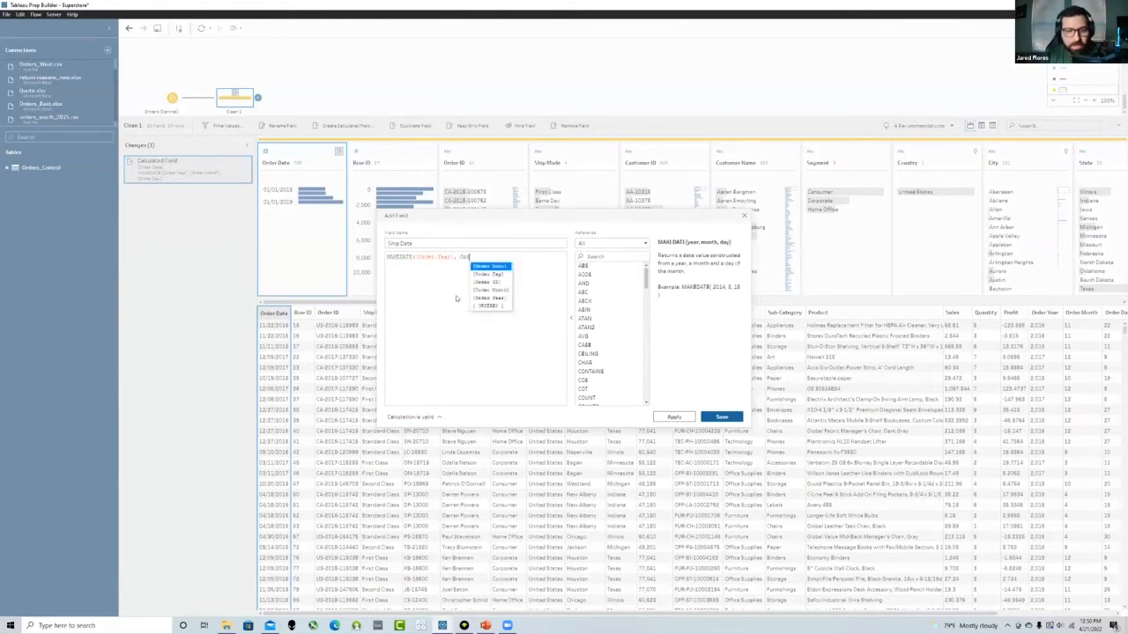
left_click(491, 290)
type(", Order")
left_click(529, 276)
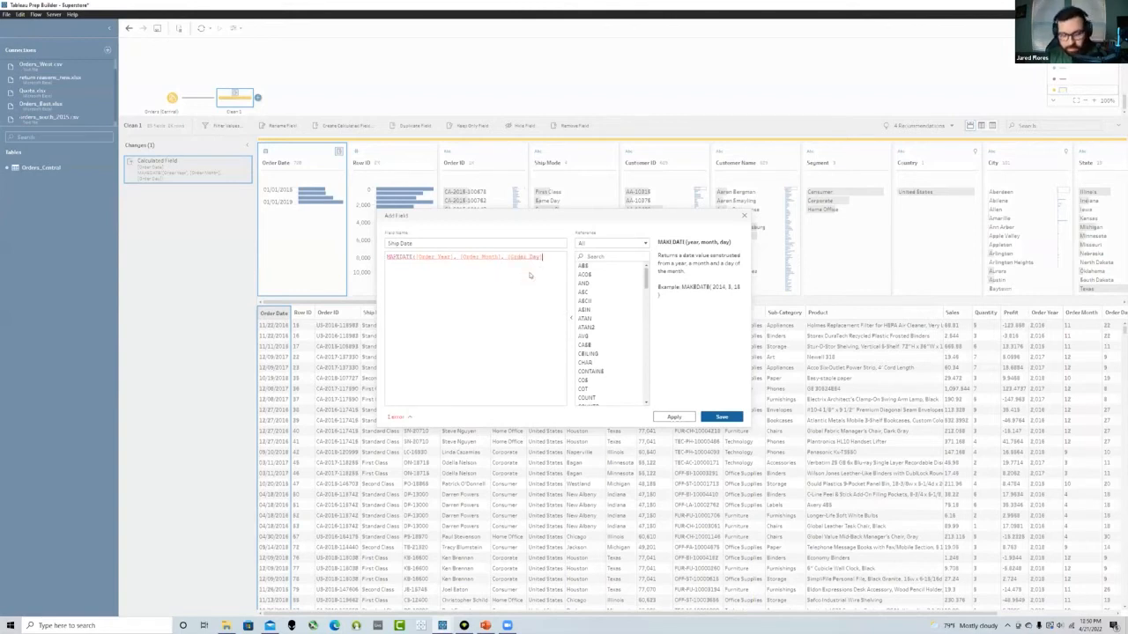
Change the Ship Date formula to MAKEDATE([Ship Year], [Ship Month], [Ship Day]) and save the field
double_click(426, 257)
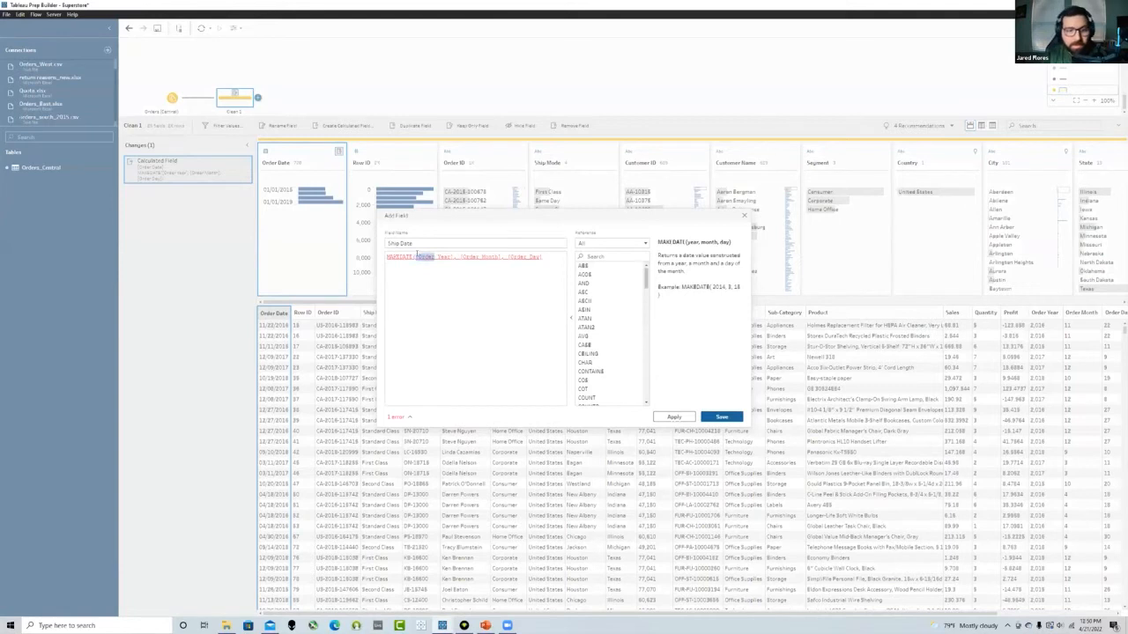
type("S")
left_click(446, 307)
key("Delete")
key("Delete")
key("Delete")
key("Delete")
key("Delete")
key("Delete")
double_click(468, 257)
type("Ship")
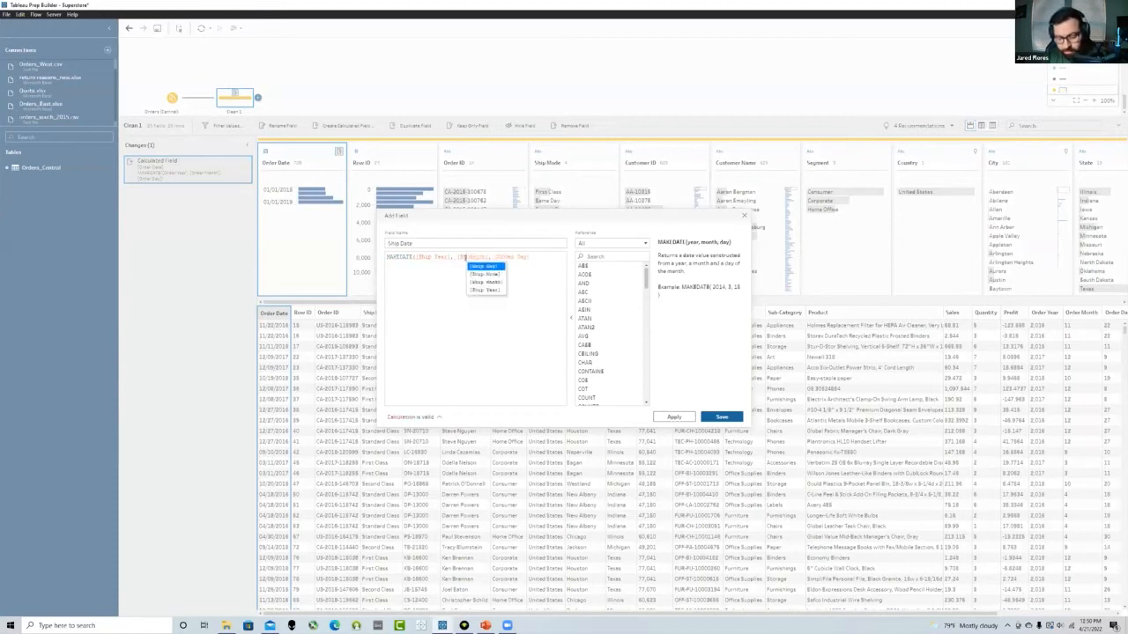
double_click(513, 256)
type("Ship")
left_click(533, 258)
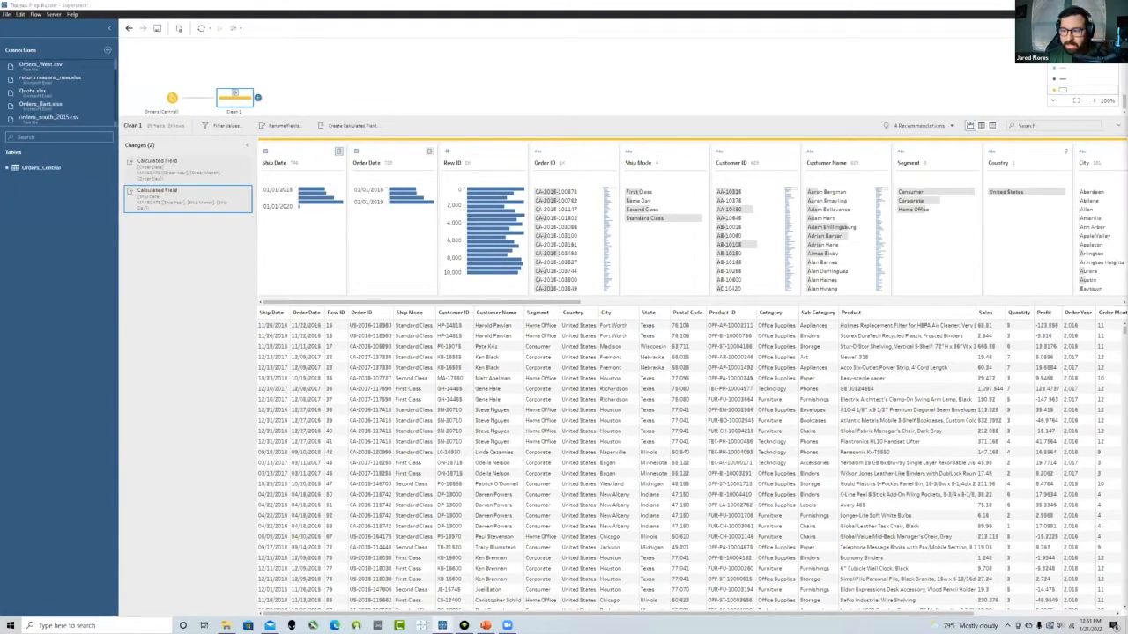
Remove the Order Year, Order Month, Order Day, Ship Year, Ship Month and Ship Day fields from the Central orders
left_click_drag(533, 302, 1075, 302)
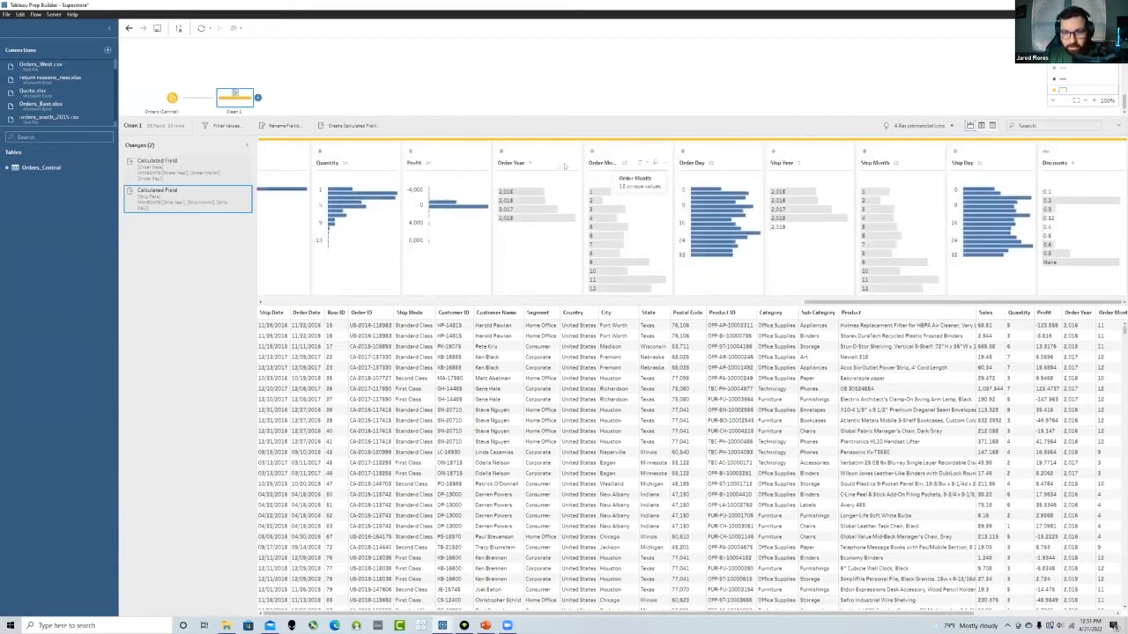
left_click(539, 155)
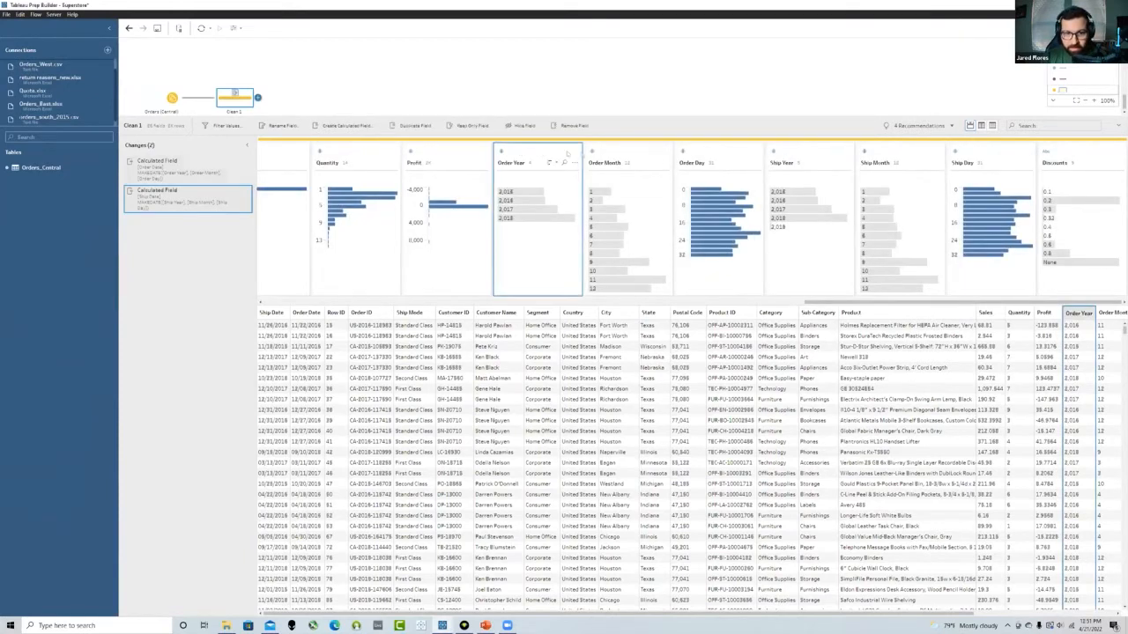
left_click_drag(647, 152, 980, 151)
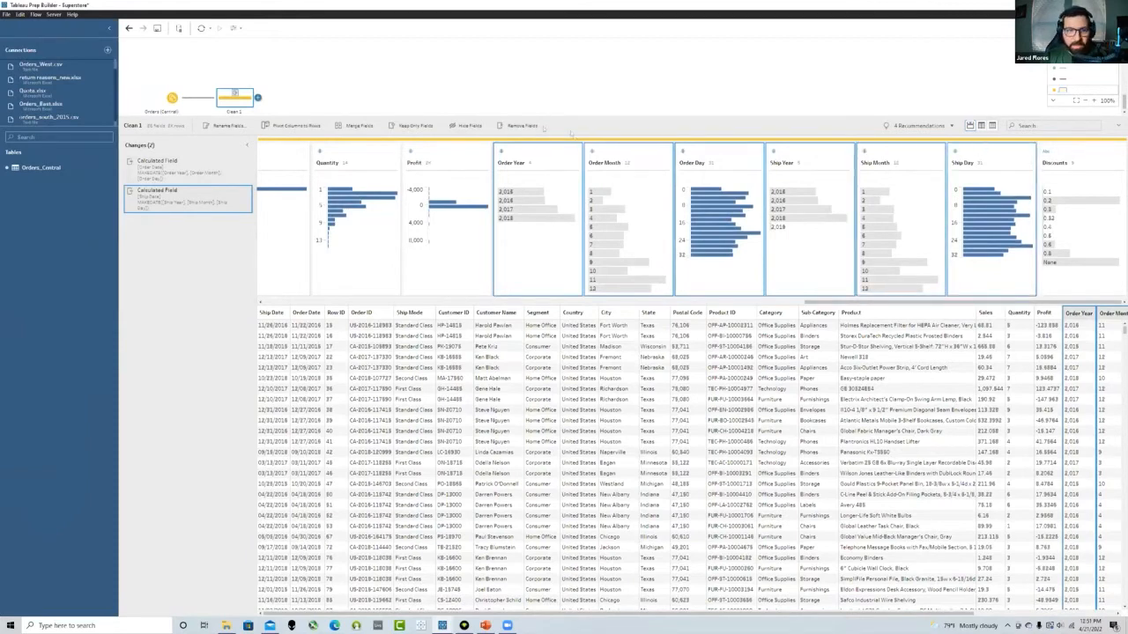
left_click(510, 126)
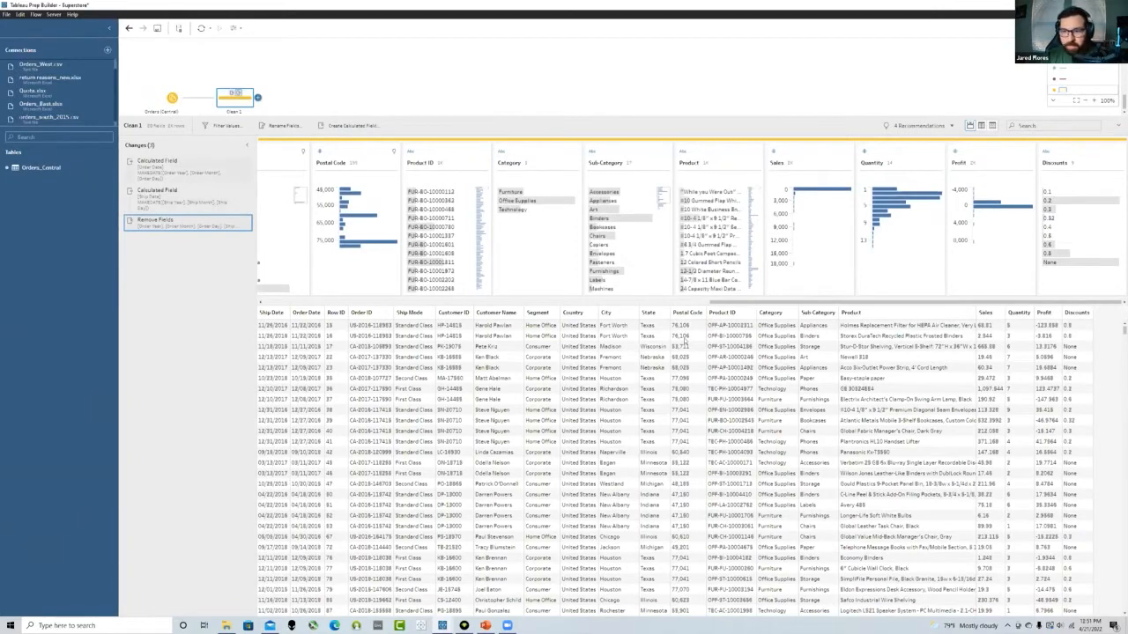
Change the data type of the Central orders' Discounts field to Number (decimal)
left_click(992, 125)
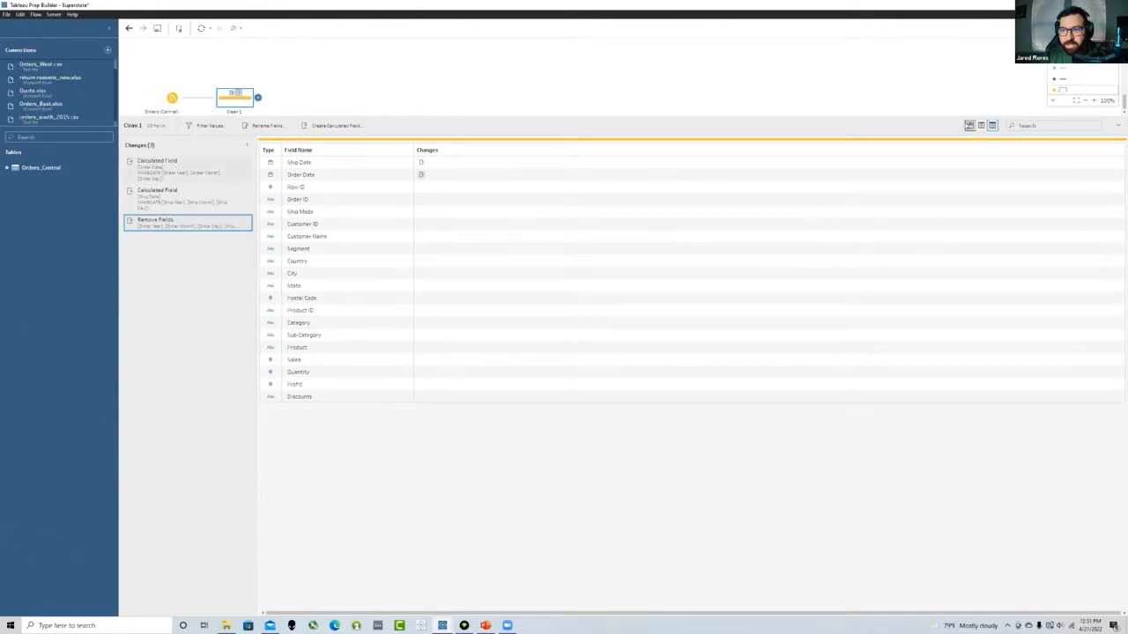
left_click(968, 126)
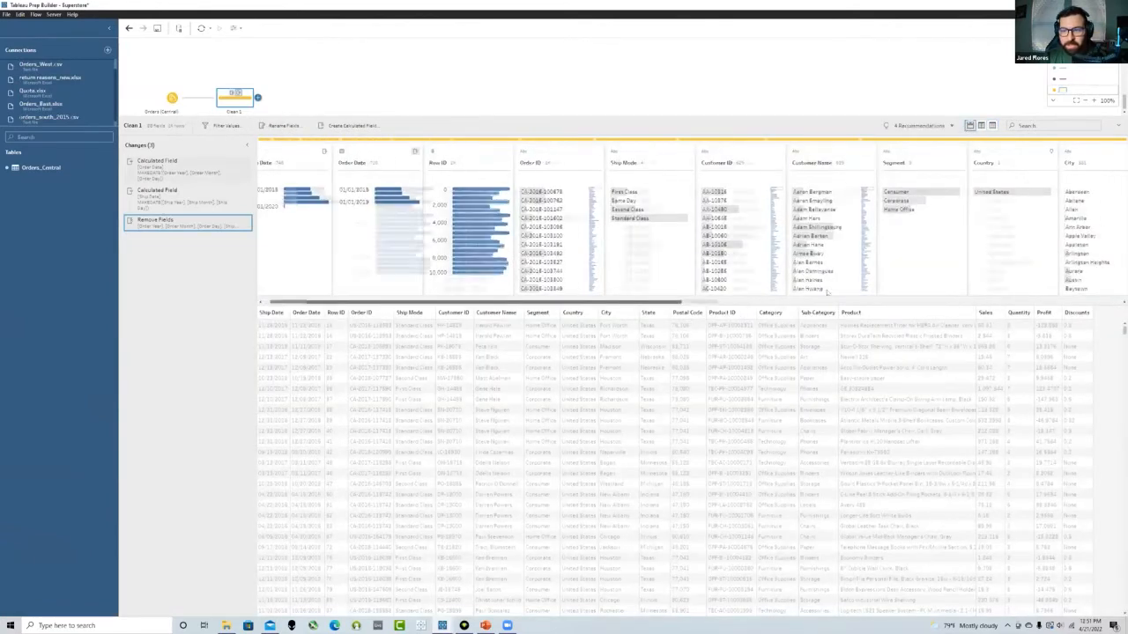
scroll(1057, 221, "right", 10)
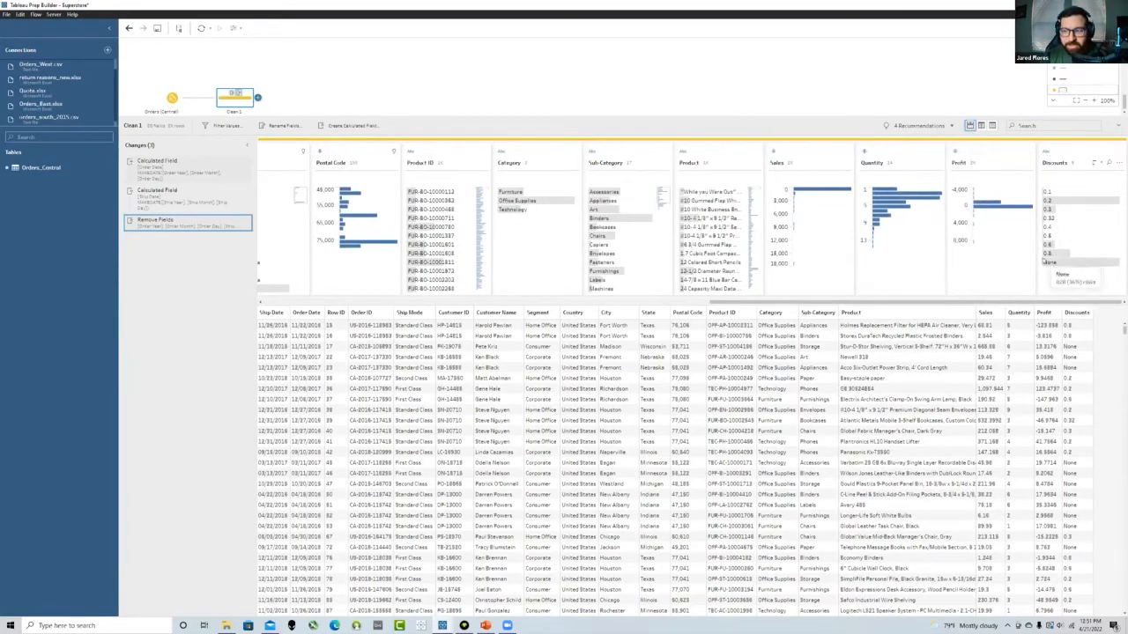
left_click(1045, 152)
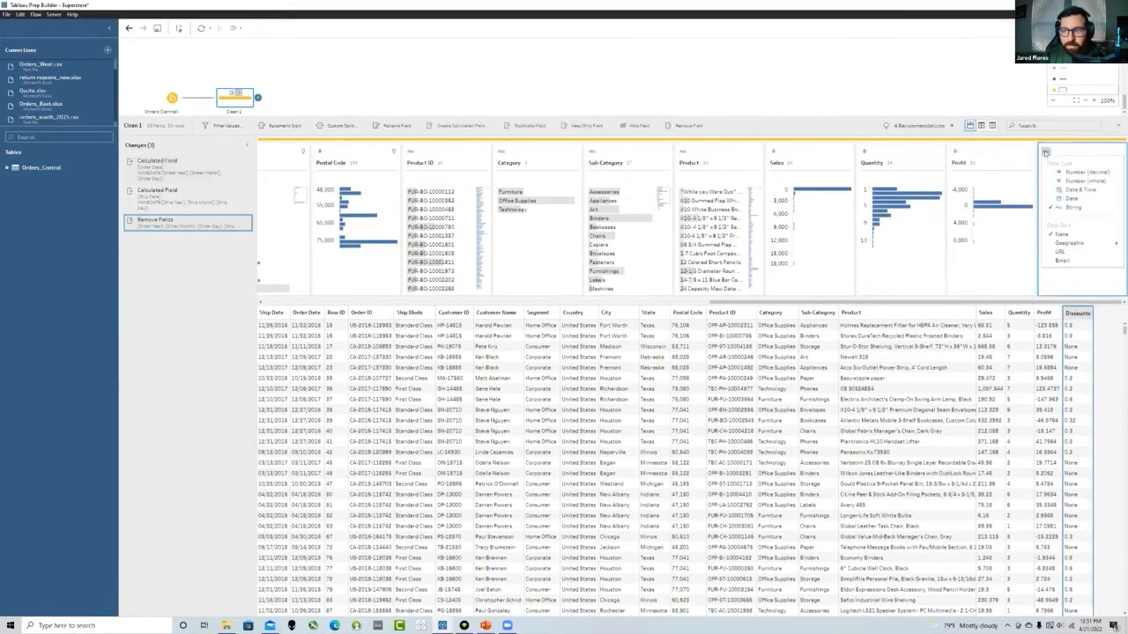
left_click(1065, 172)
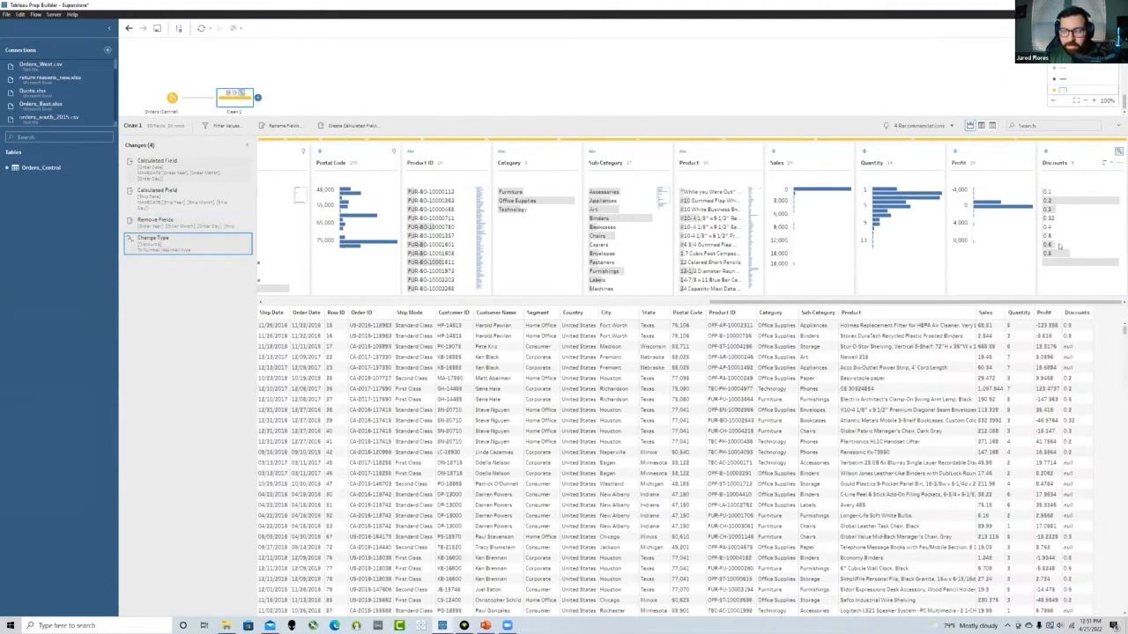
Rename the Central orders' clean step as Fix Dates
left_click(251, 103)
double_click(234, 385)
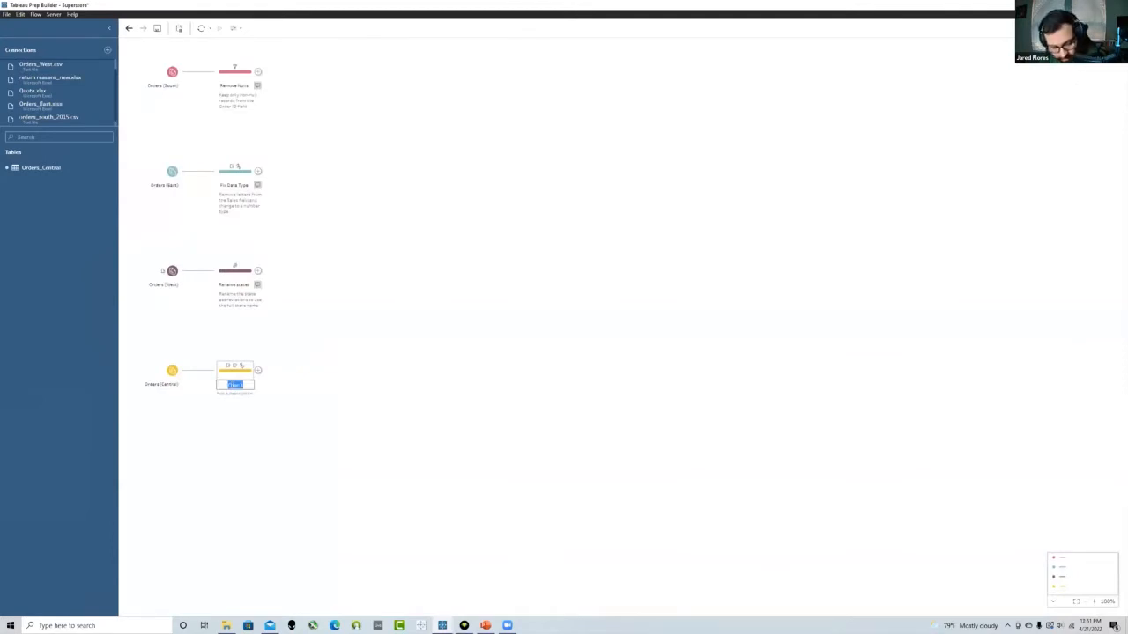
type("Fix Dates")
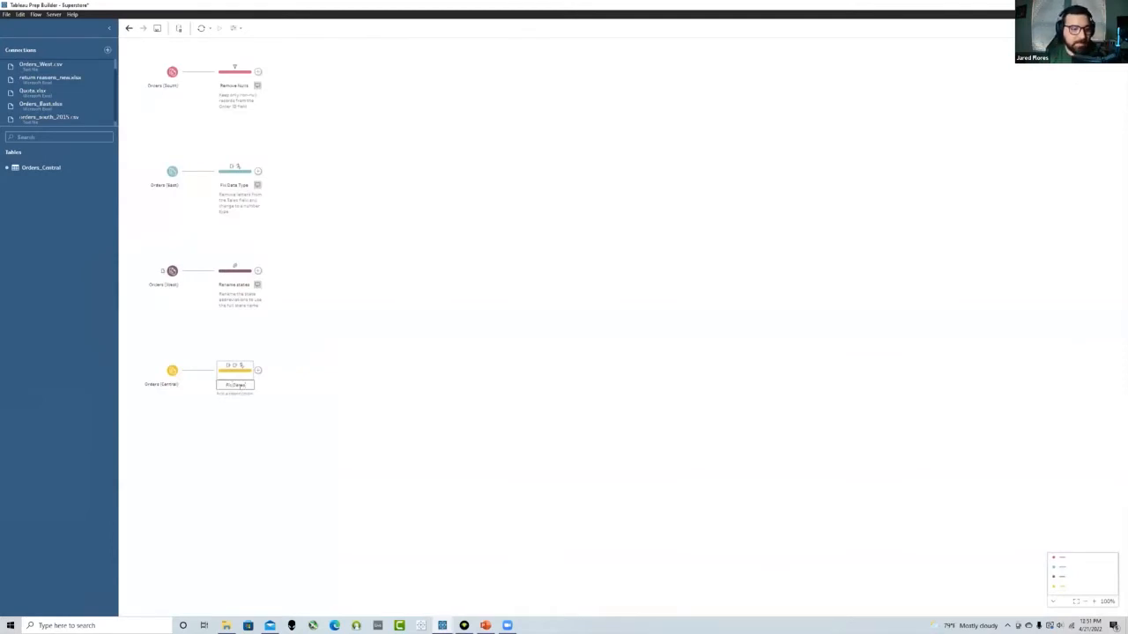
Describe the Fix Dates step as creating a ship and order date, removing the unnecessary columns and changing discount to number
left_click(242, 393)
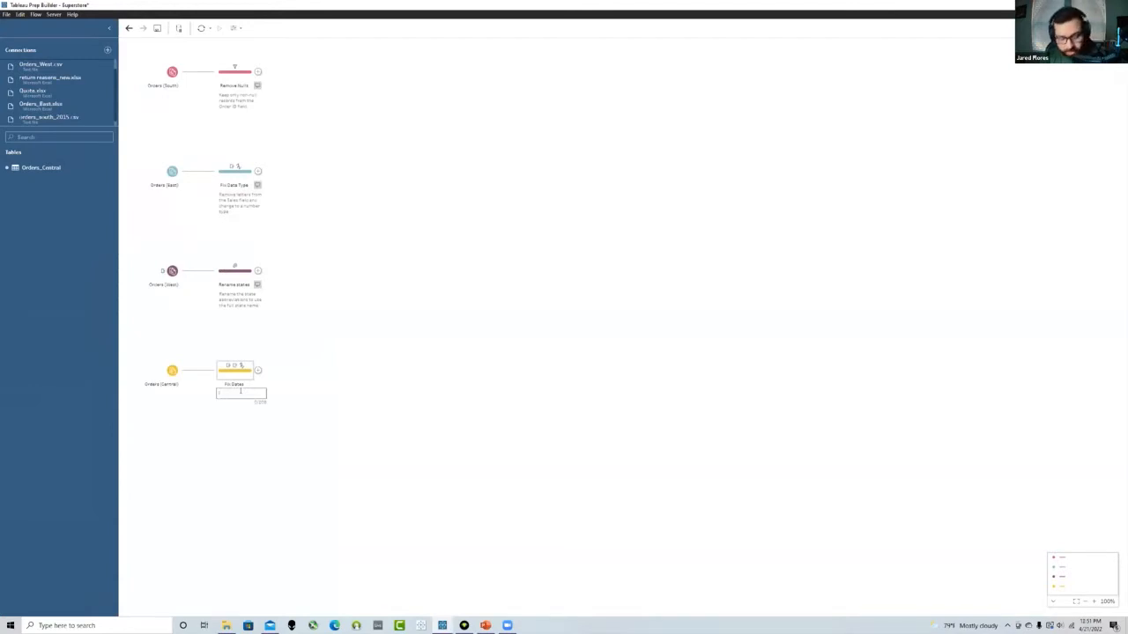
type("Change")
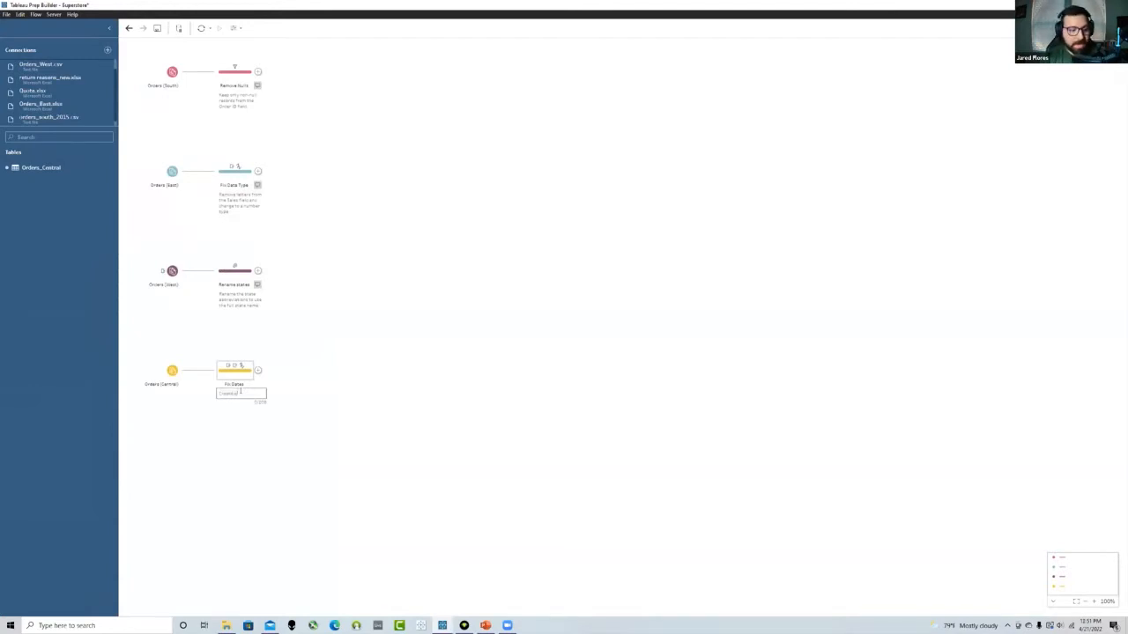
type("dard forma")
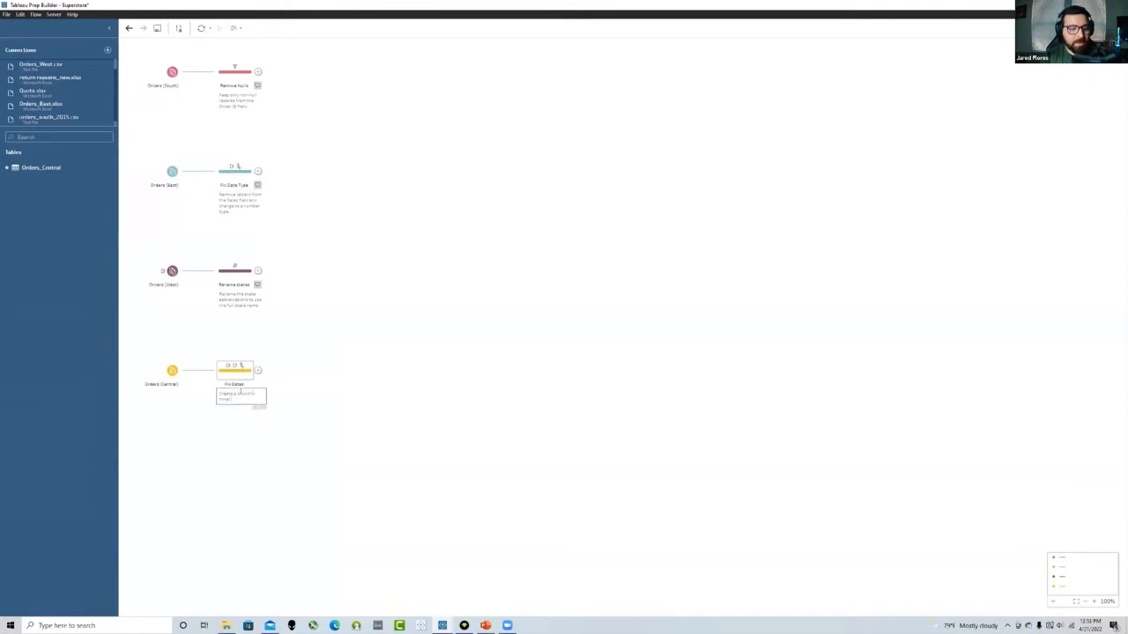
type("emove")
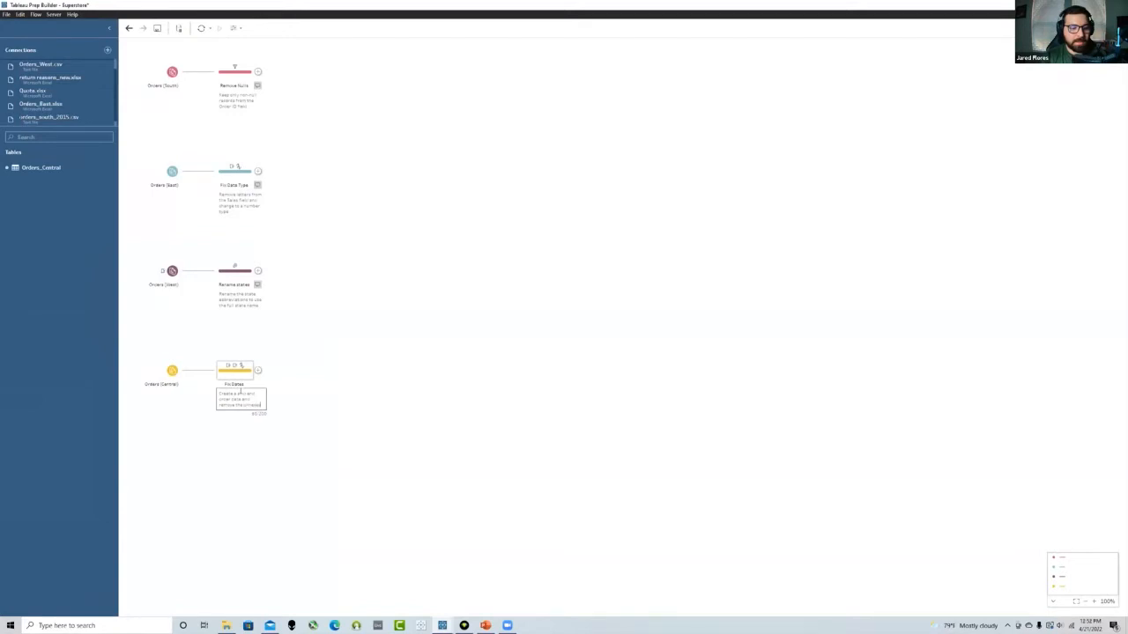
type(" the unnecessa")
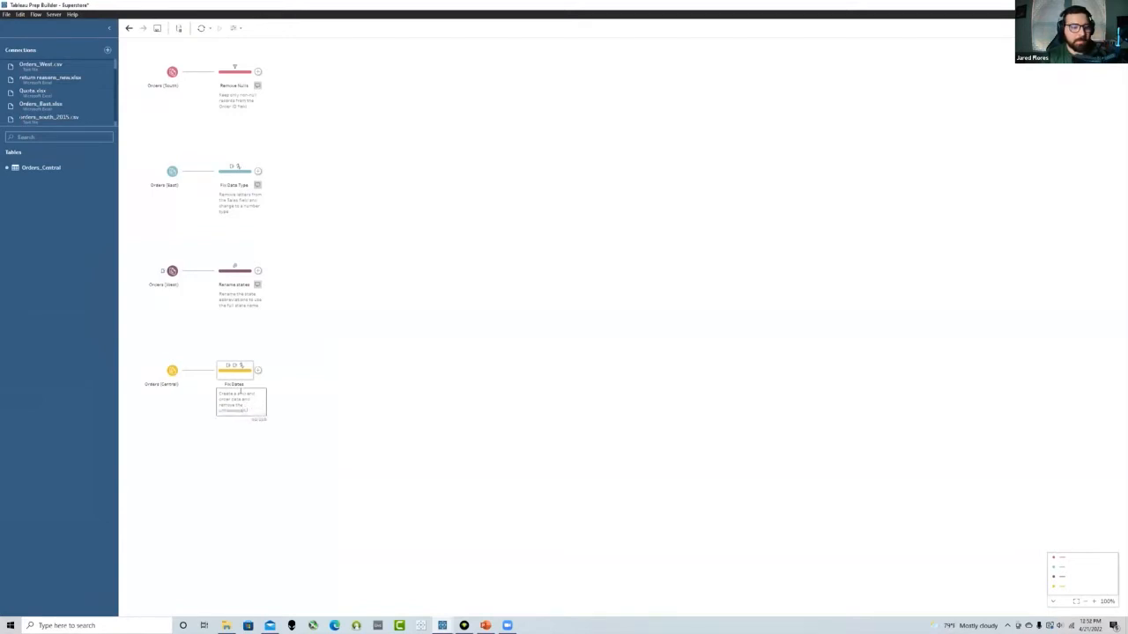
key("BackSpace")
key("BackSpace")
key("BackSpace")
key("BackSpace")
type("essary columns")
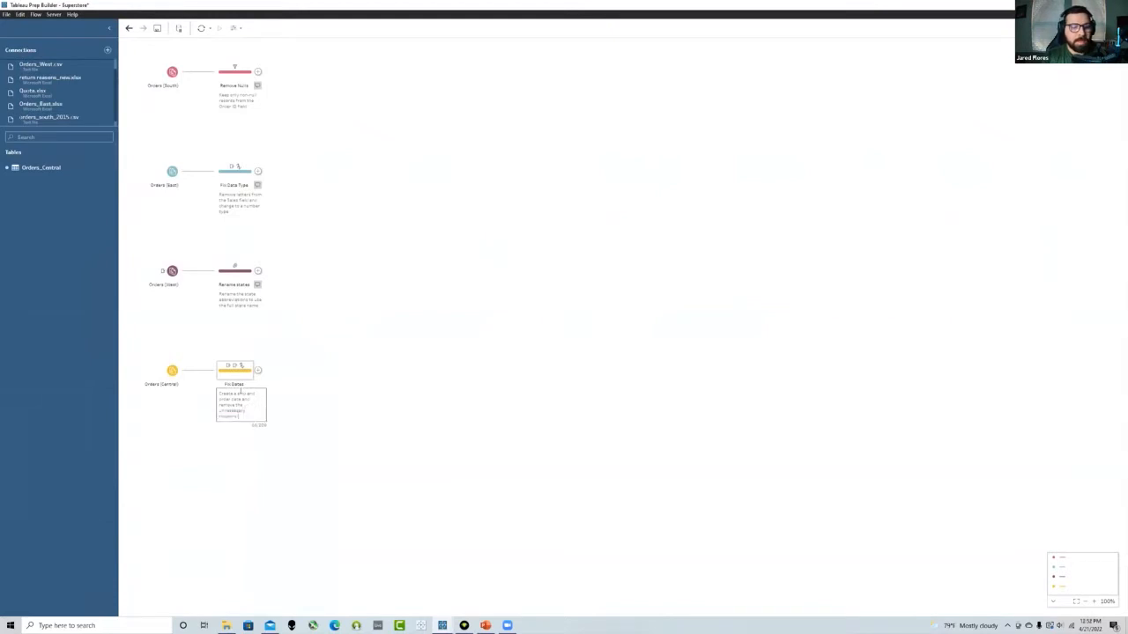
type(". Change discount data type")
key("Return")
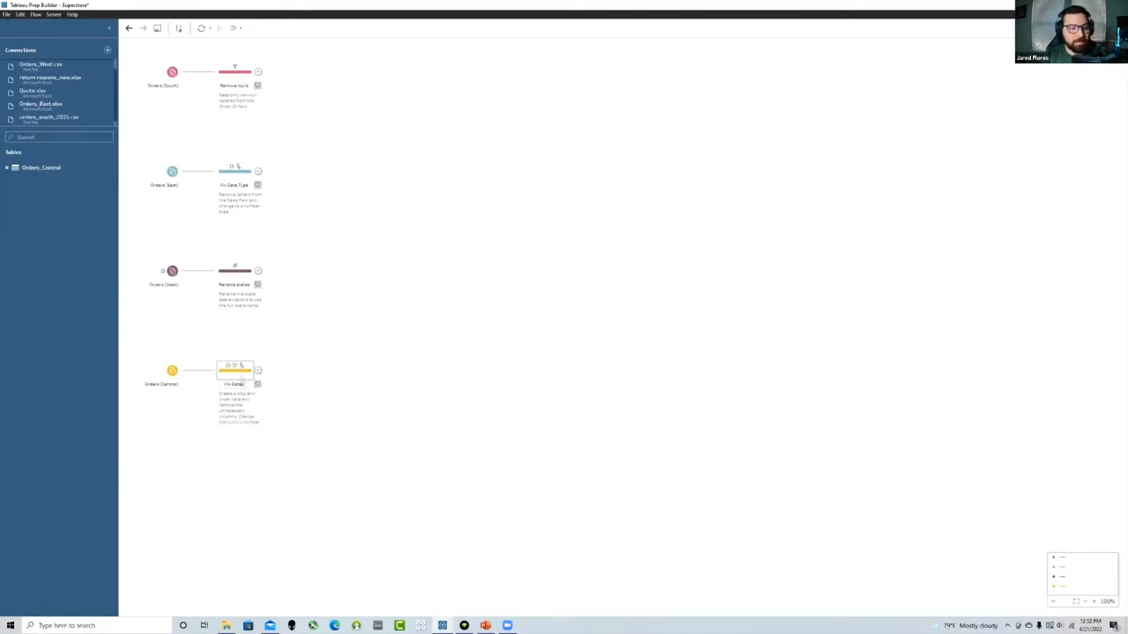
left_click(242, 375)
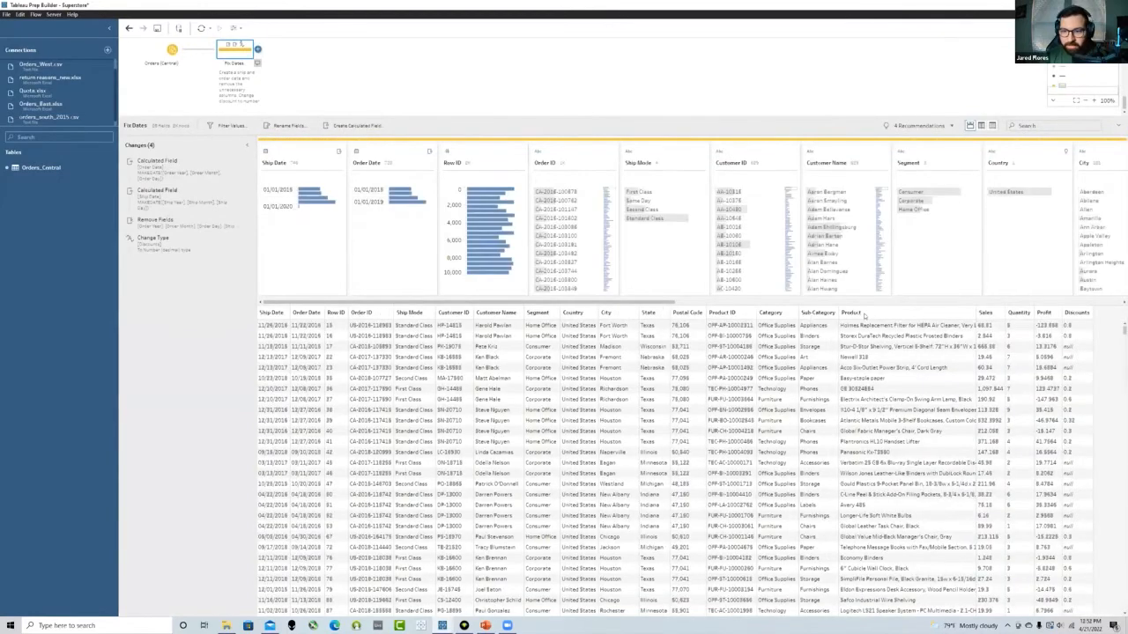
left_click_drag(649, 303, 1087, 303)
double_click(712, 163)
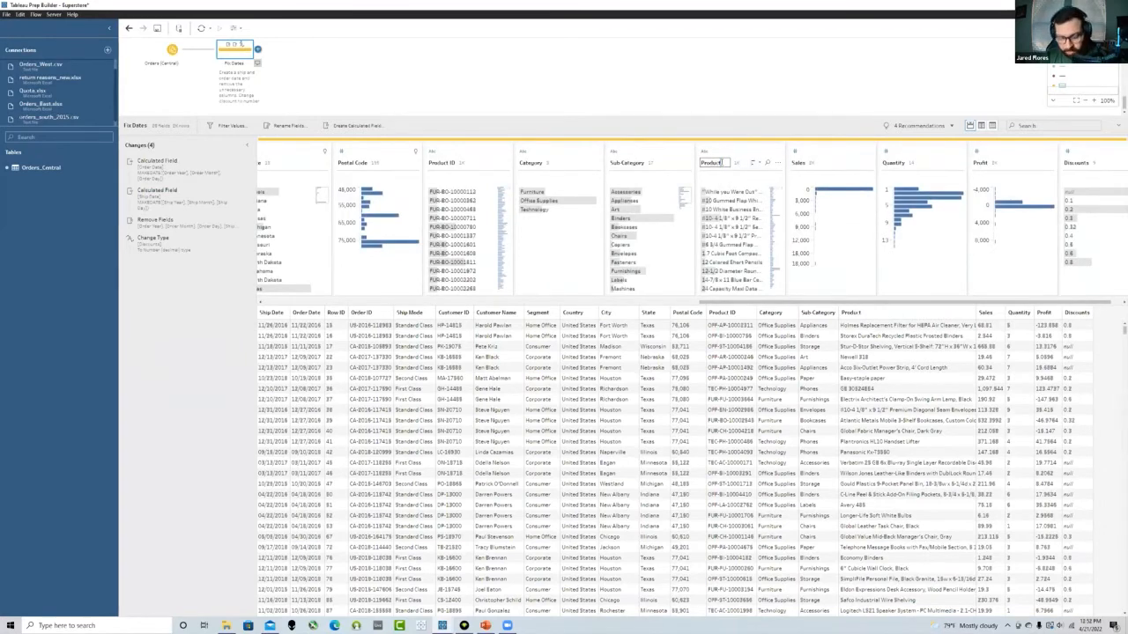
left_click(724, 111)
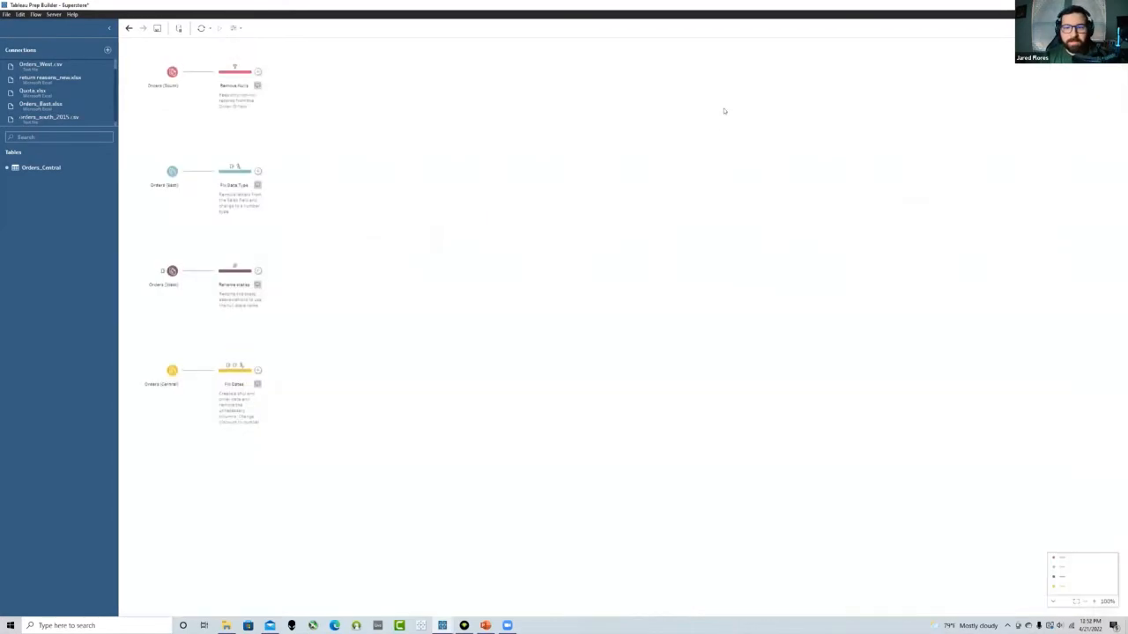
Create a union of the South orders' Remove Nulls step and the East orders' Fix Data Type step
left_click(251, 74)
left_click(270, 69)
left_click(258, 72)
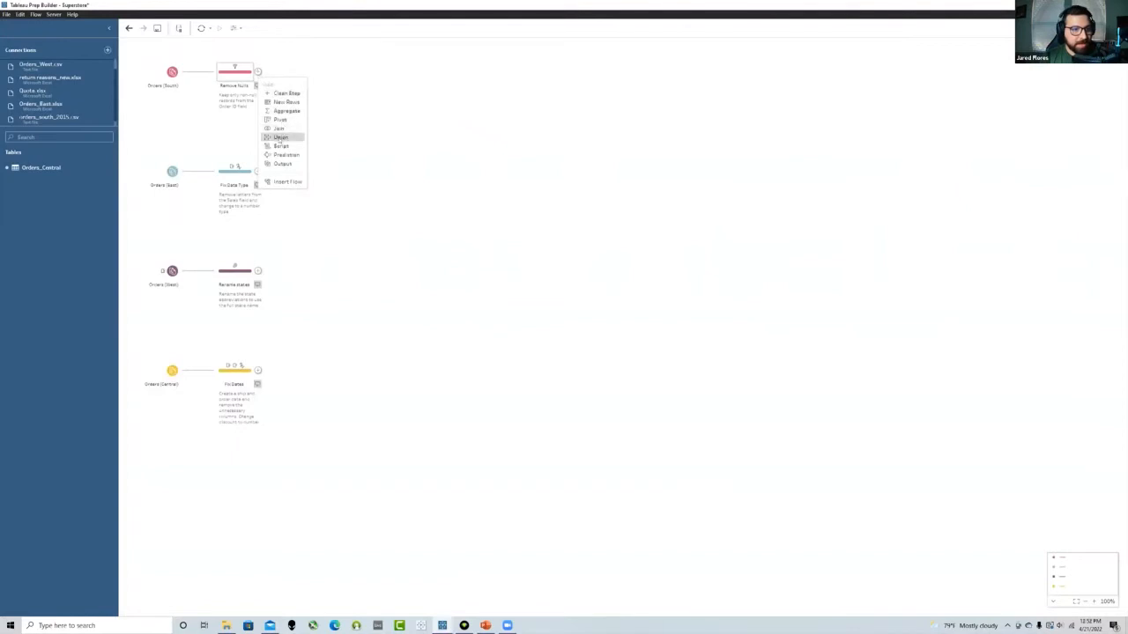
left_click(274, 73)
left_click_drag(242, 73, 261, 169)
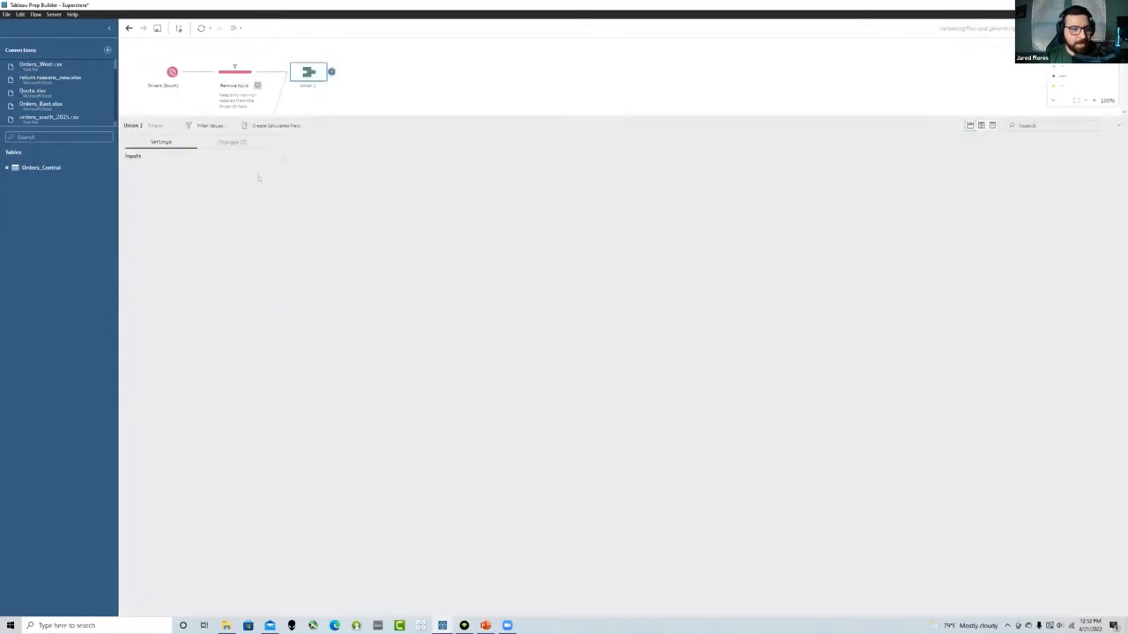
Add the West orders' Rename states step and the Central orders' Fix Dates step to the union and check its mismatched fields
left_click_drag(310, 74, 317, 224)
left_click_drag(225, 278, 308, 222)
left_click_drag(249, 366, 305, 225)
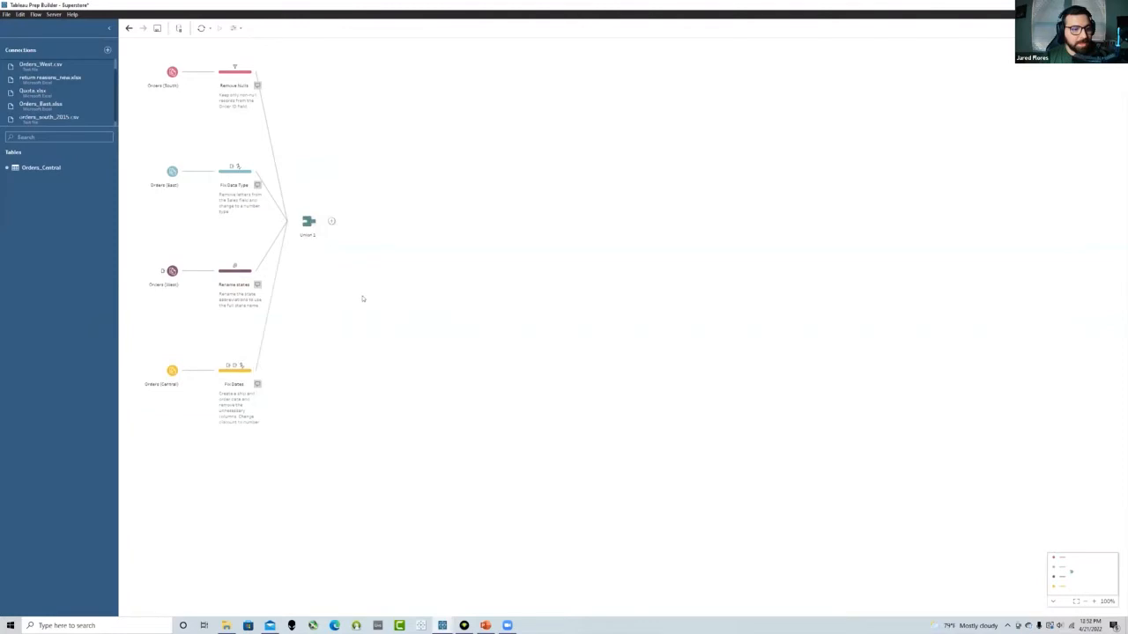
left_click(308, 222)
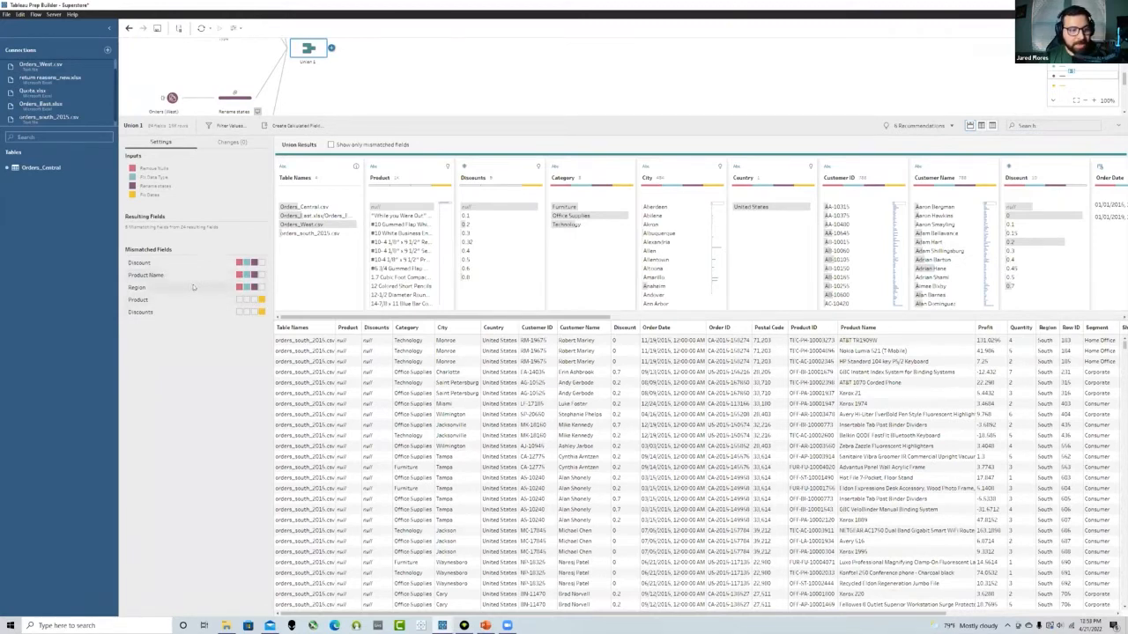
left_click(367, 89)
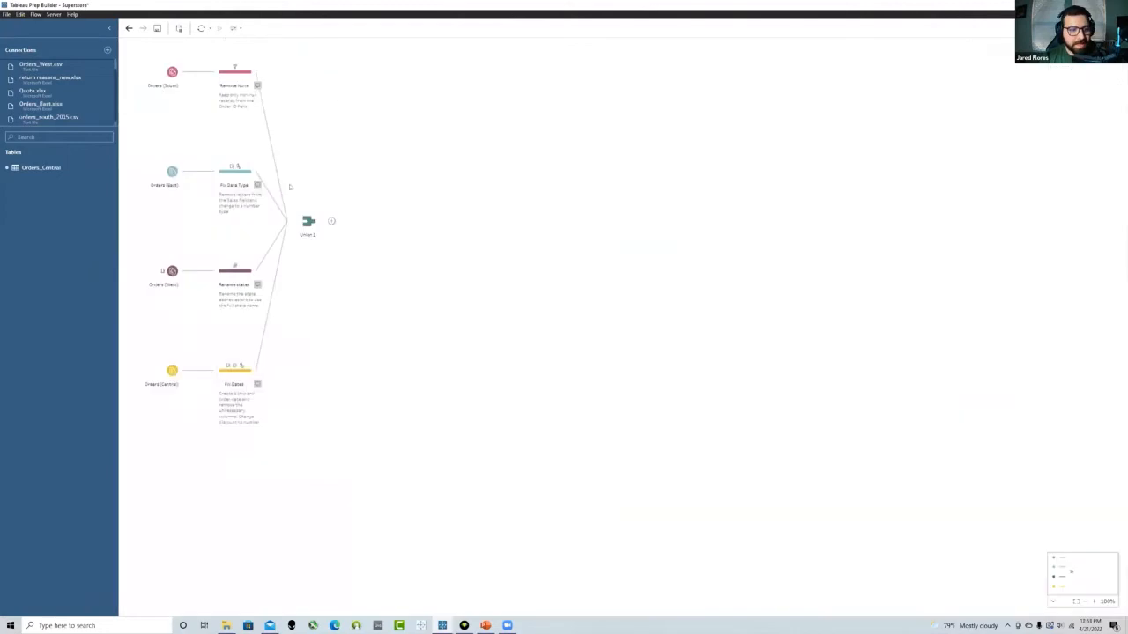
Add a calculated field Region with the formula 'Central' to the Fix Dates step and save it
left_click(227, 377)
left_click(340, 126)
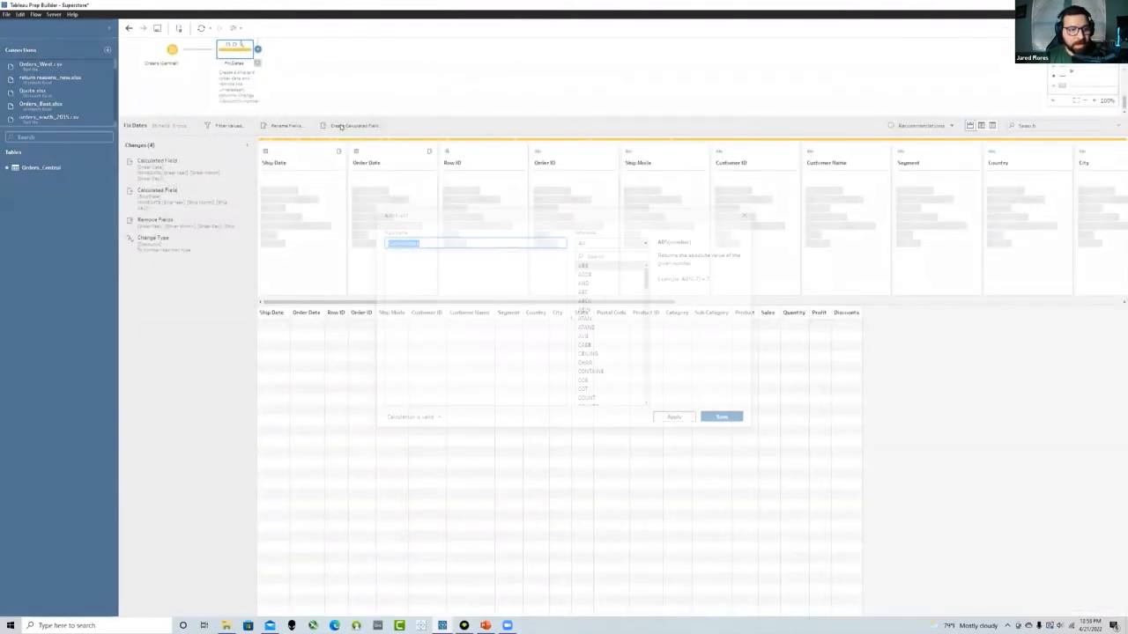
type("Region")
left_click(421, 267)
type("'Central'")
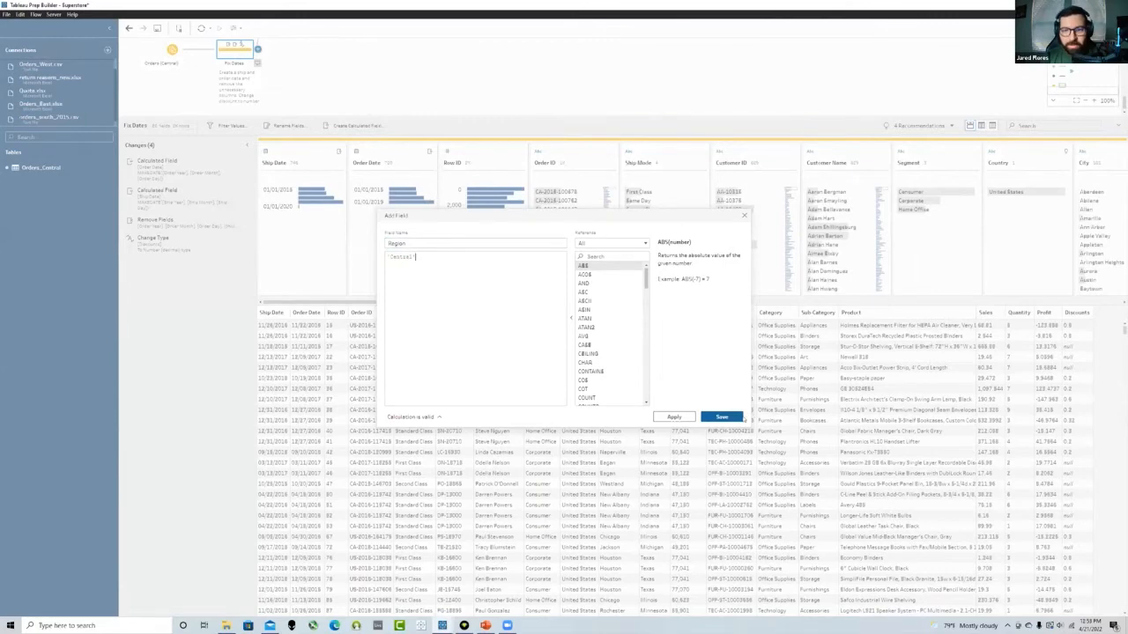
left_click(722, 417)
Rename the Product field in the Fix Dates step to Product Name
left_click_drag(657, 308, 804, 165)
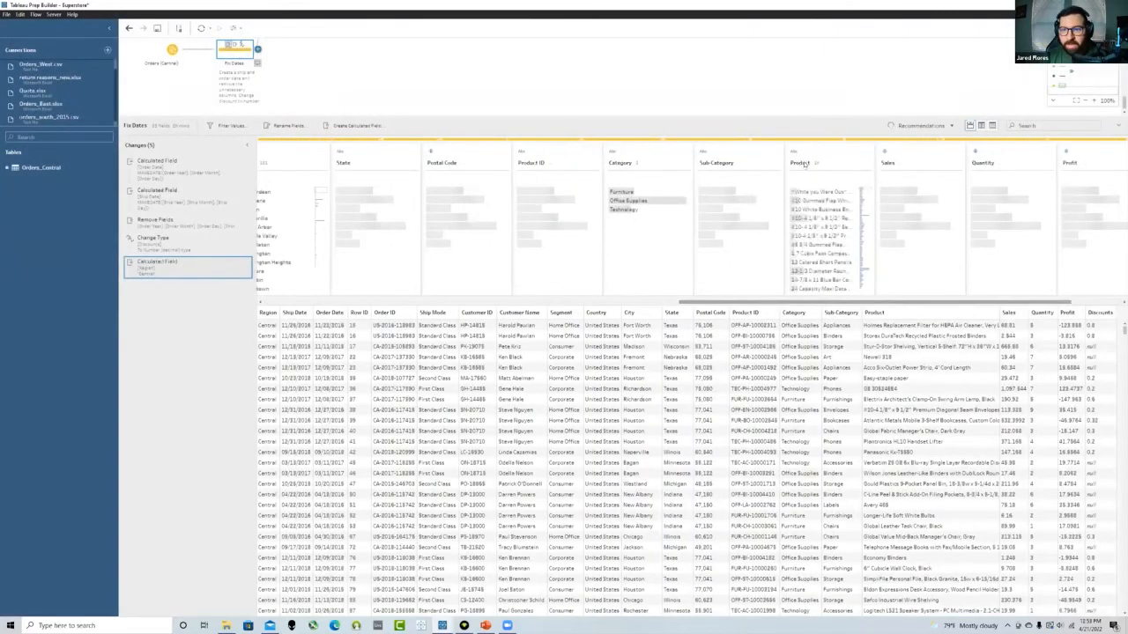
double_click(803, 164)
type("Product Name")
key("Return")
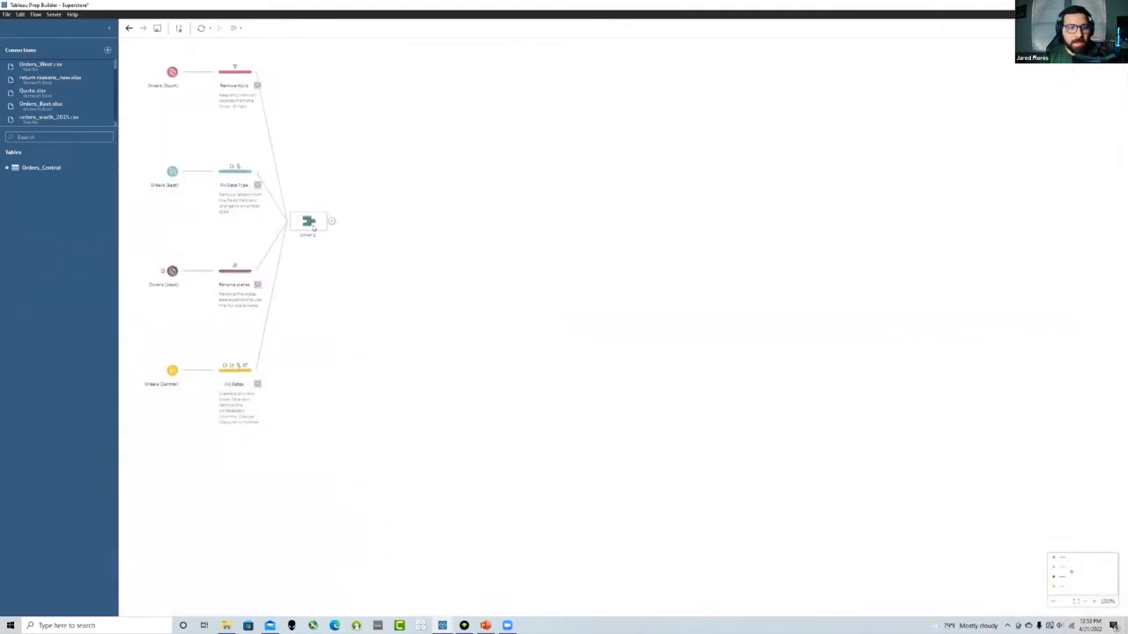
Merge the mismatched Discount and Discounts fields in the union into one field
left_click(310, 224)
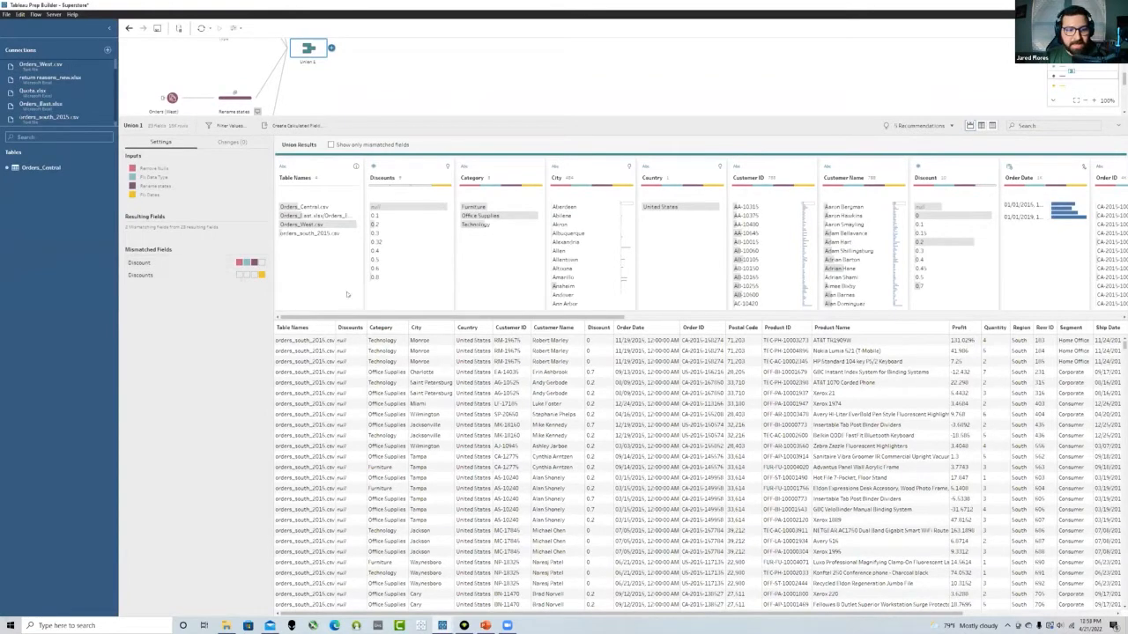
left_click_drag(396, 317, 329, 349)
left_click(203, 262)
left_click(205, 276, "ctrl")
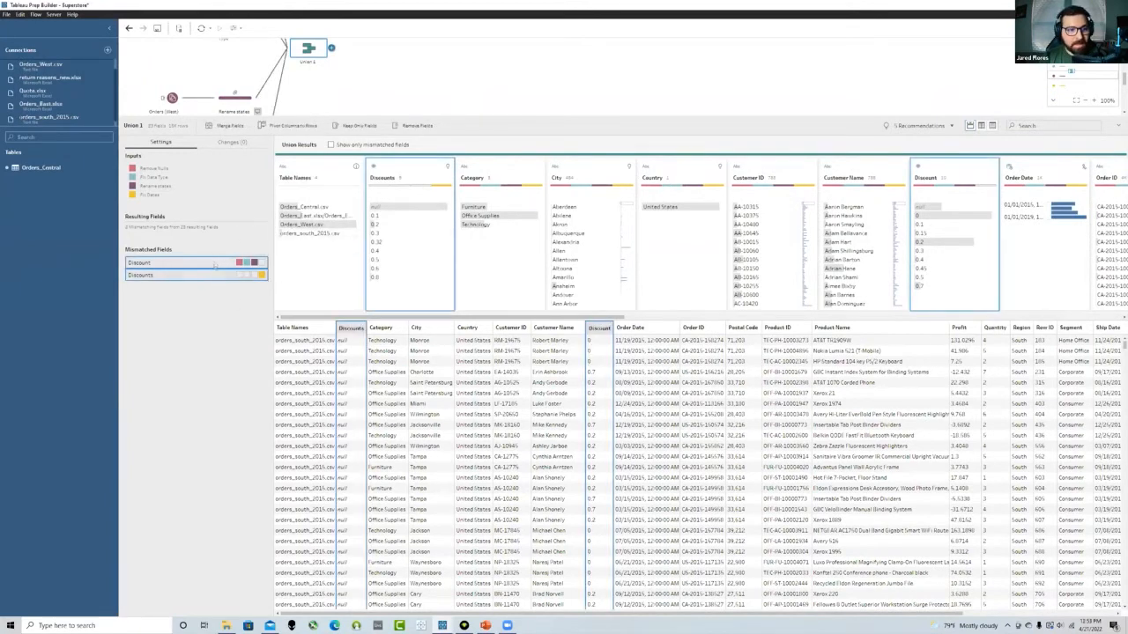
left_click(227, 125)
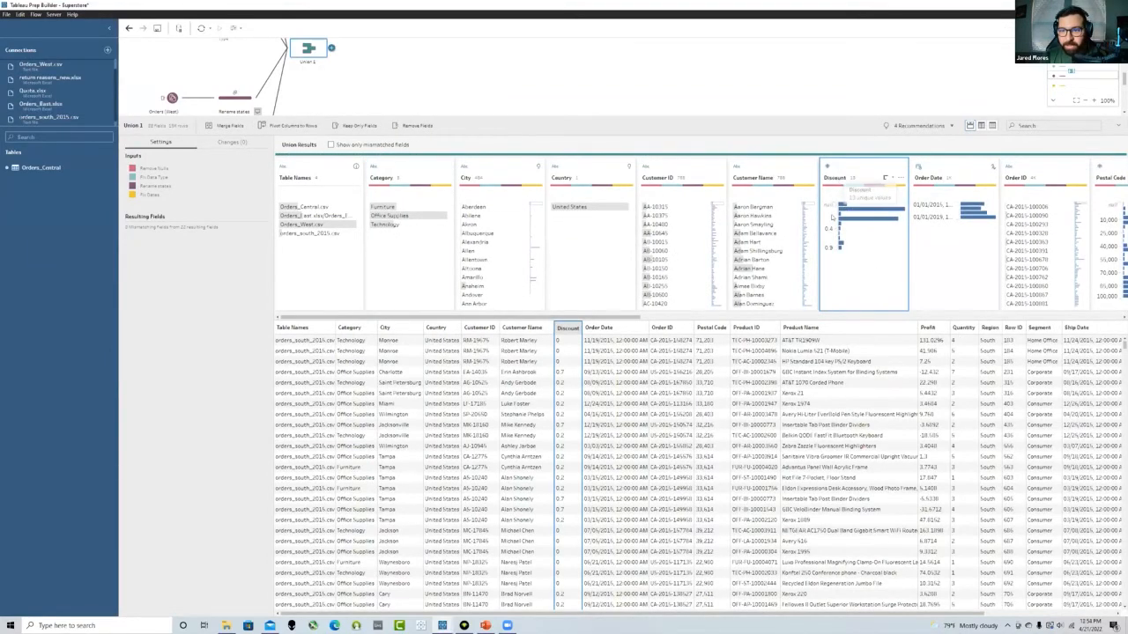
mouse_move(844, 209)
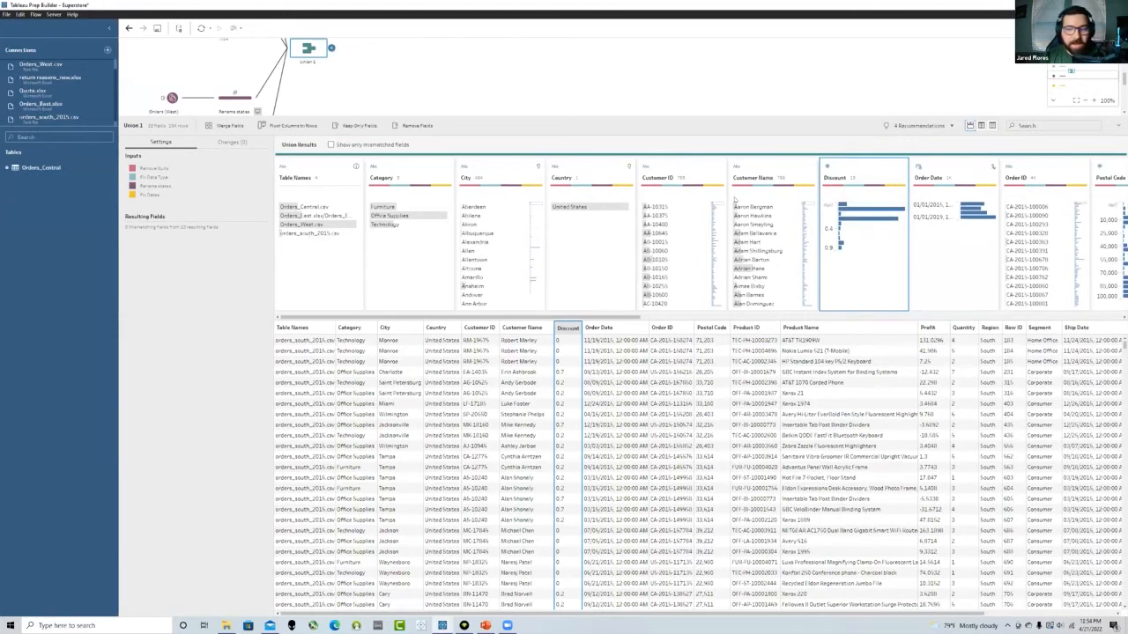
left_click(405, 94)
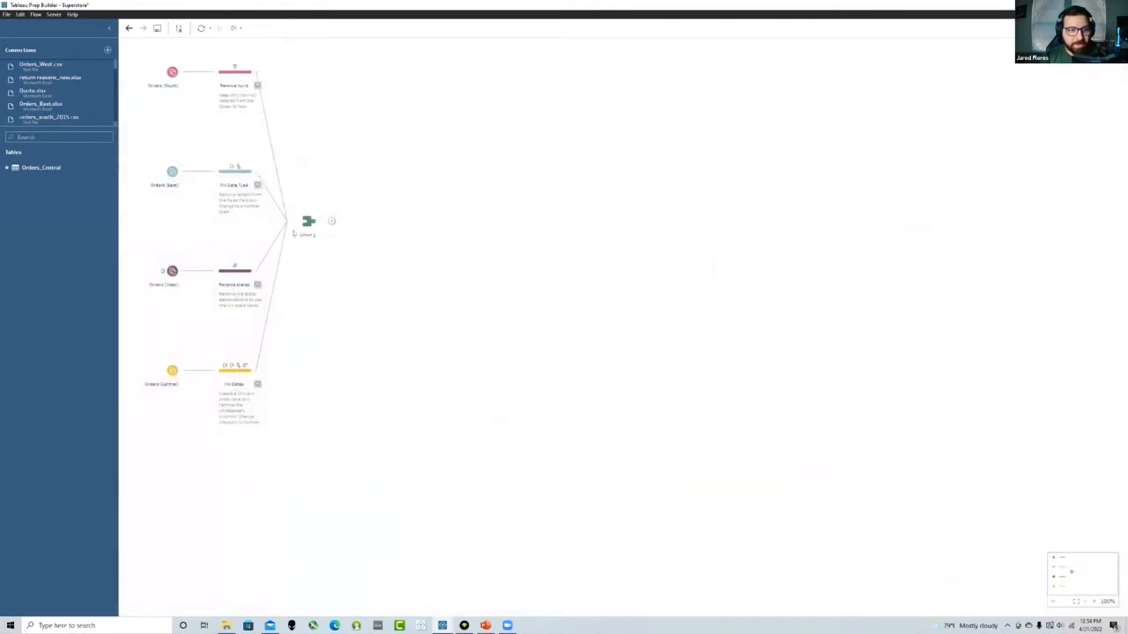
Rename the union step Orders and add the description "Union all order tables together"
left_click(307, 221)
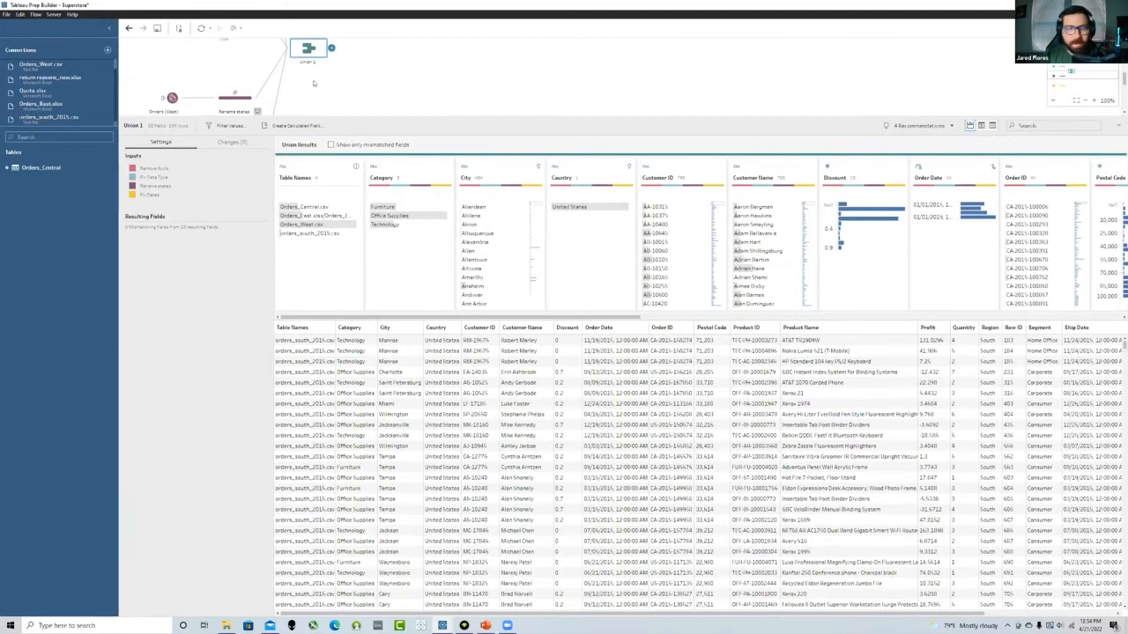
double_click(312, 62)
type("All Orders")
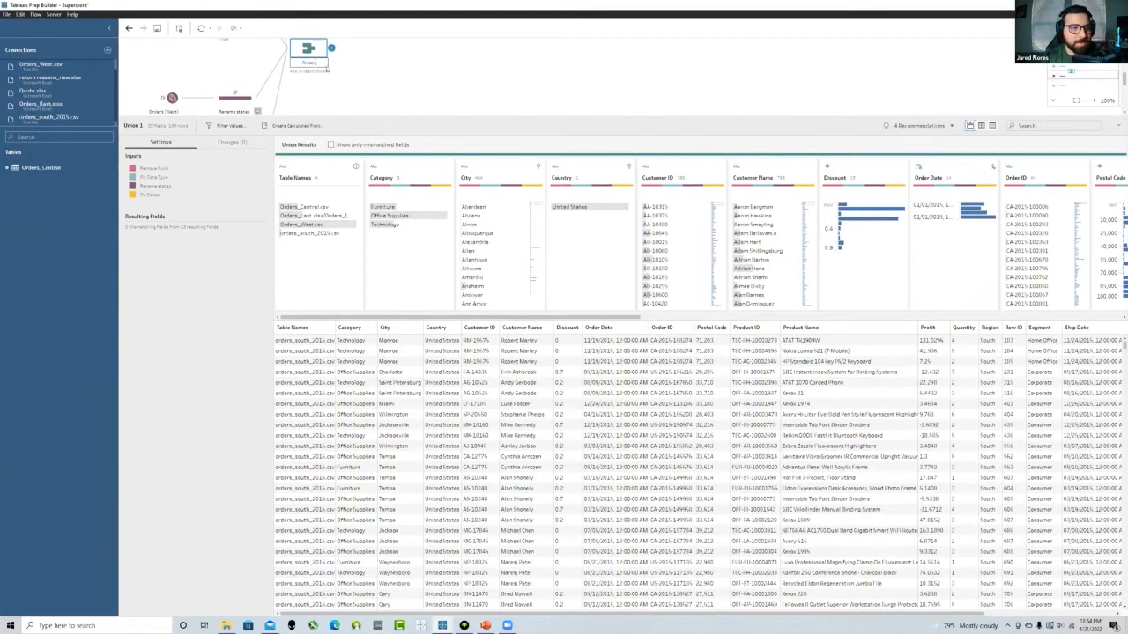
key("Return")
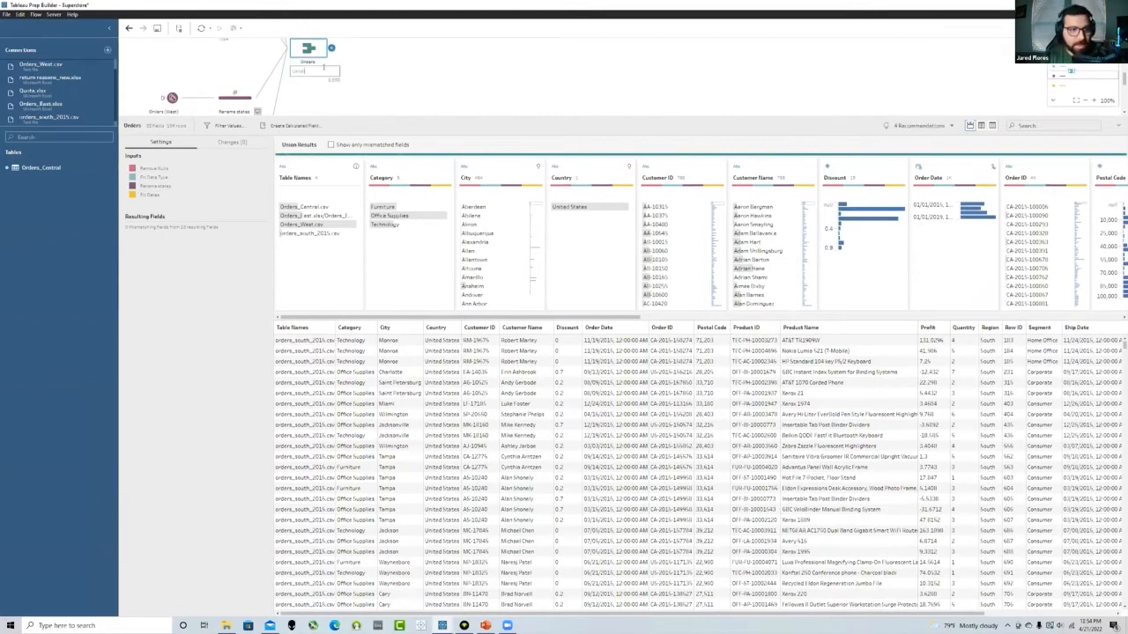
left_click(324, 68)
type("Union all order tables together")
left_click(358, 78)
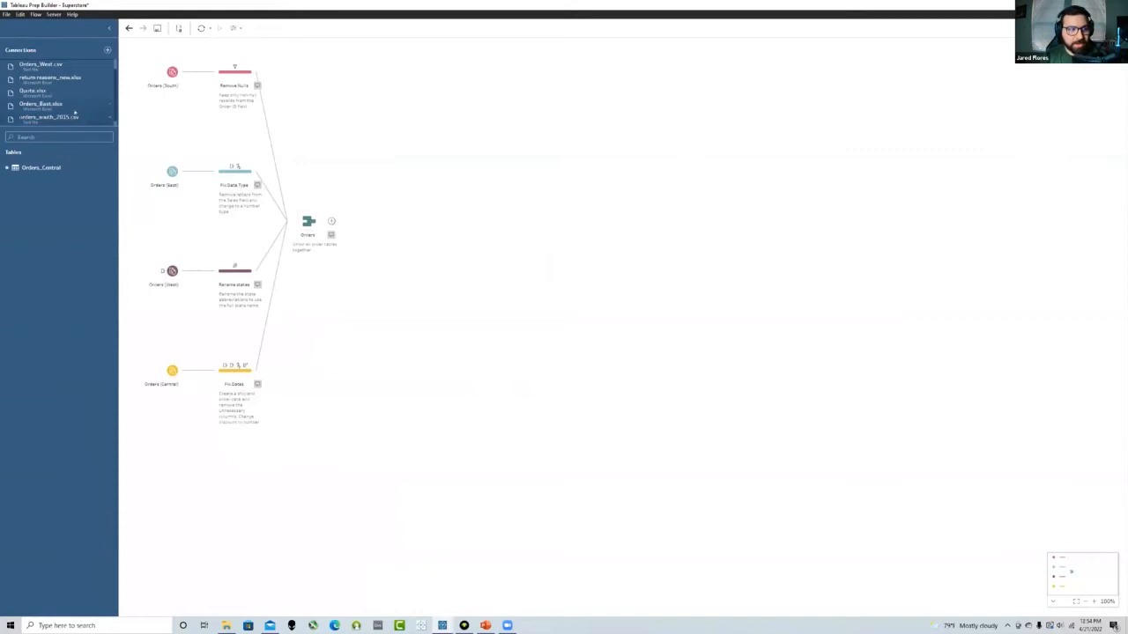
Add the returns_new table from return reasons_new.xlsx to the flow, place it above the Orders union and name it Returns (all)
left_click(58, 79)
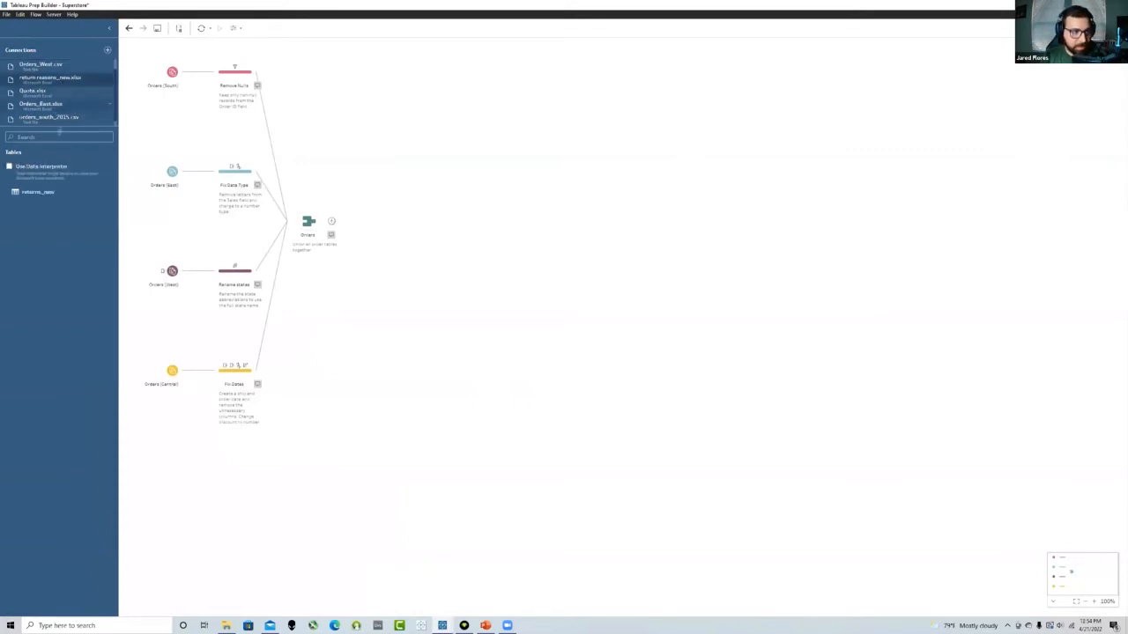
left_click_drag(39, 192, 419, 108)
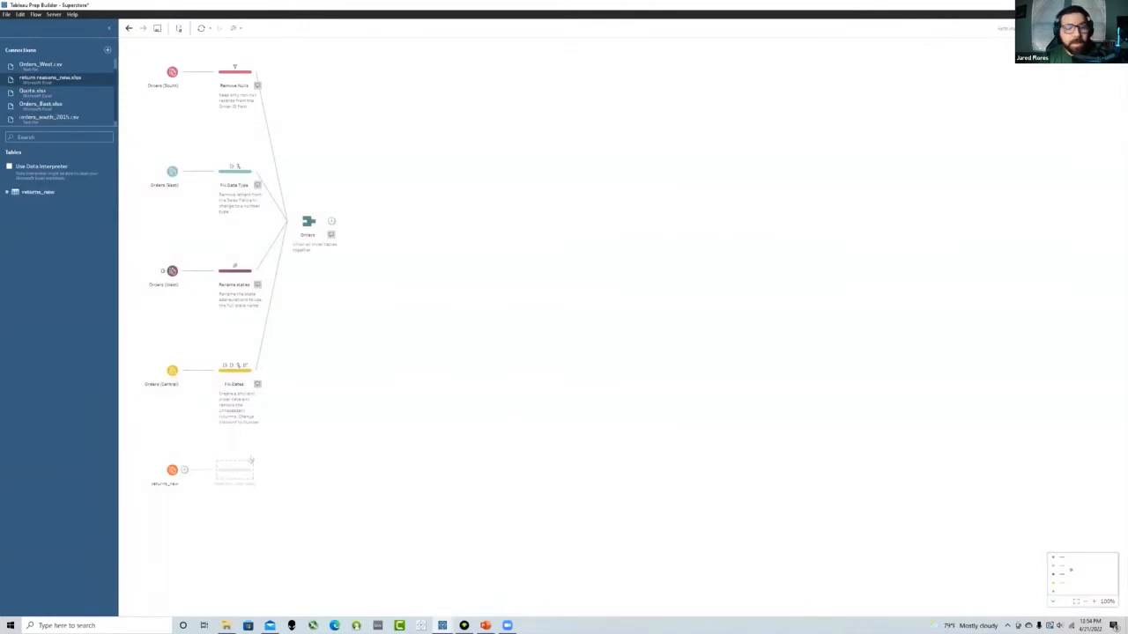
left_click_drag(173, 469, 340, 143)
type("Returns")
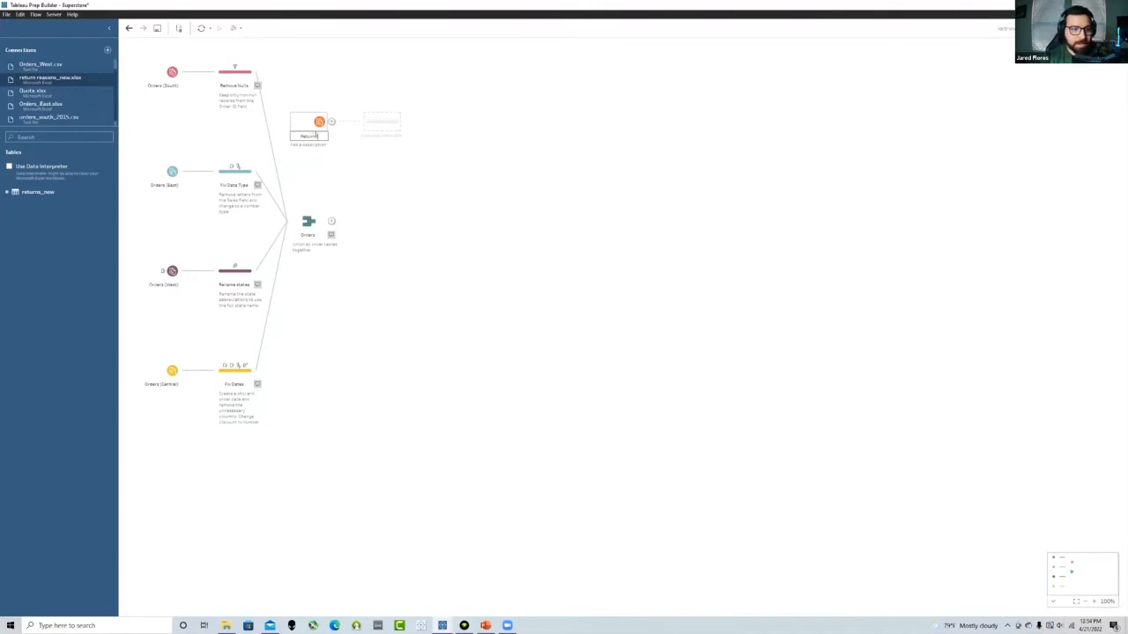
type(" (all)")
key("Return")
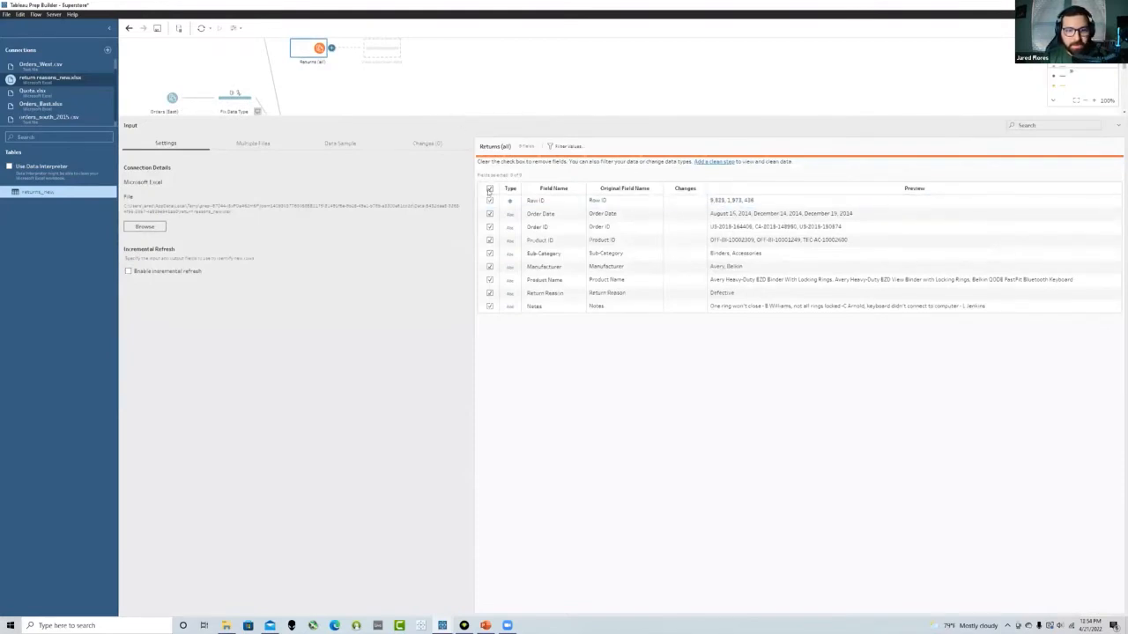
Keep only the Order ID, Product ID, Return Reason and Notes fields in the Returns (all) input
left_click(490, 188)
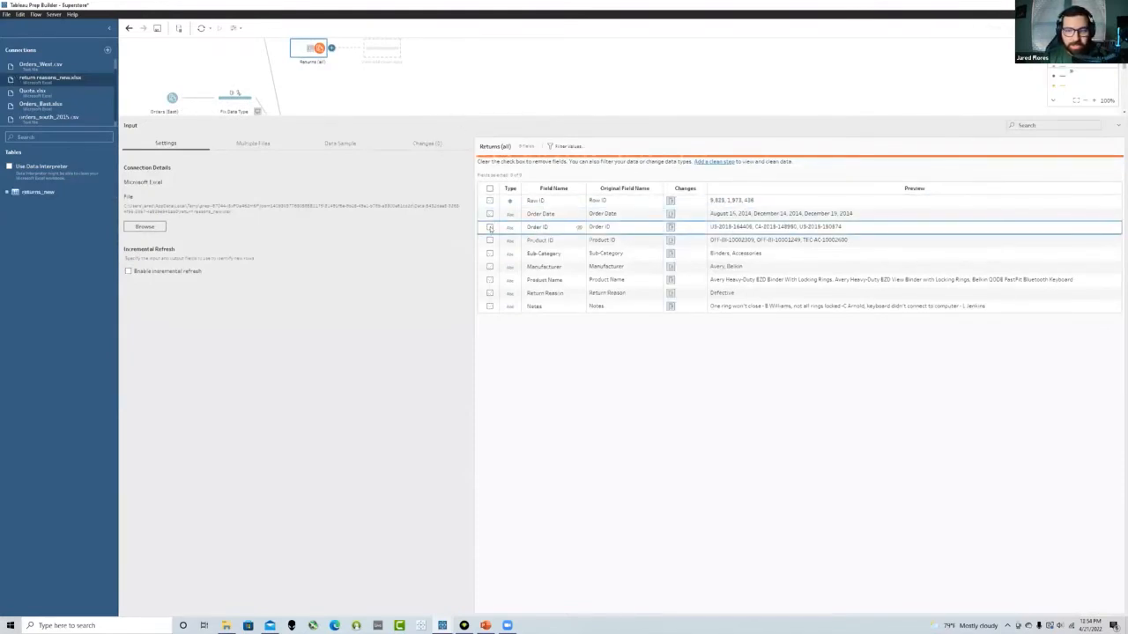
left_click(489, 227)
left_click(490, 240)
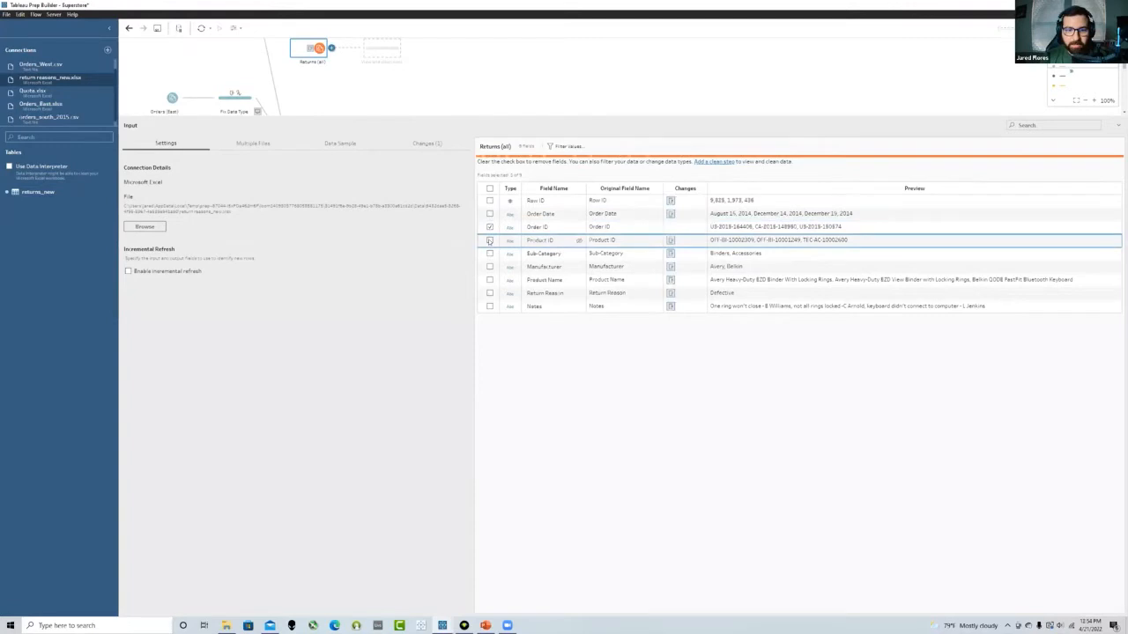
left_click(490, 292)
left_click(490, 306)
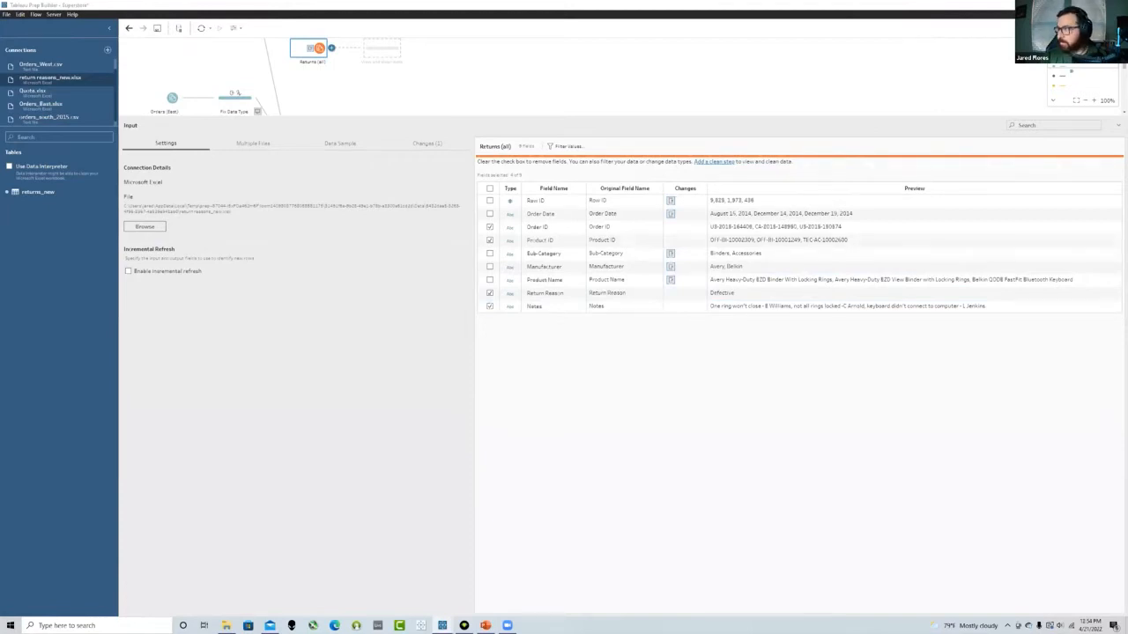
Add a clean step after Returns (all) and split the Notes field on the separator "-" into the first 2 fields
left_click(381, 50)
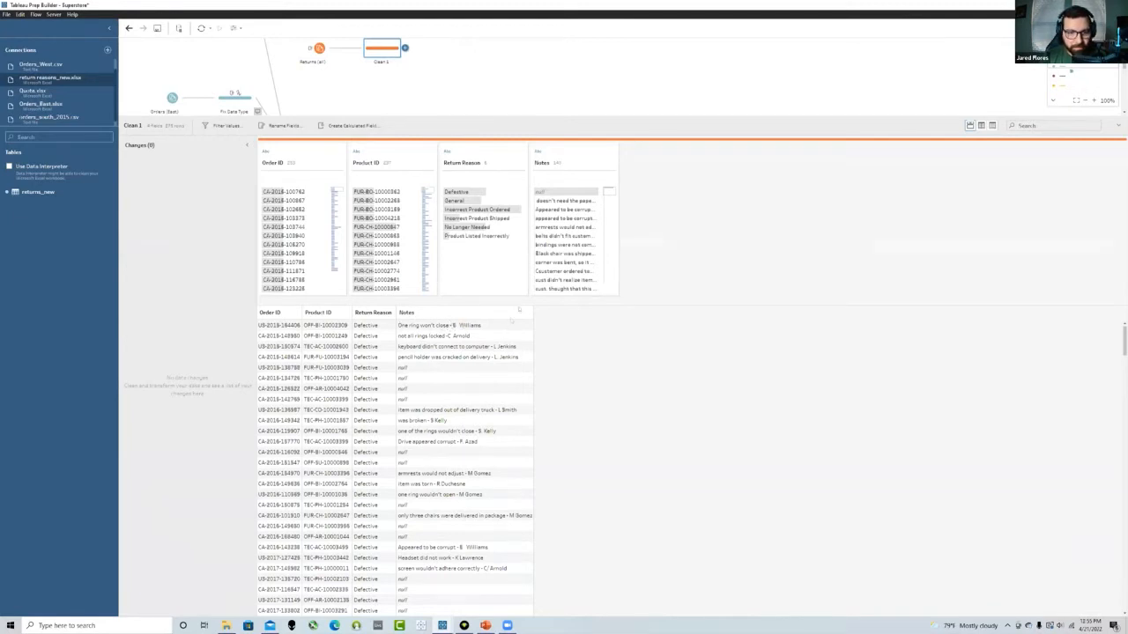
left_click(570, 152)
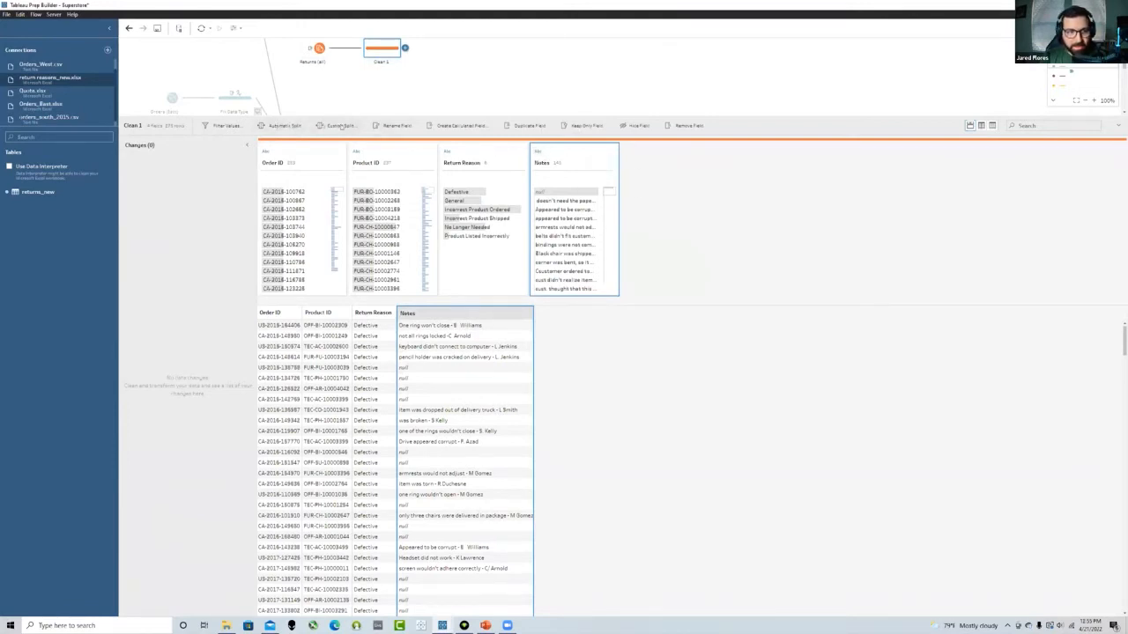
left_click(337, 126)
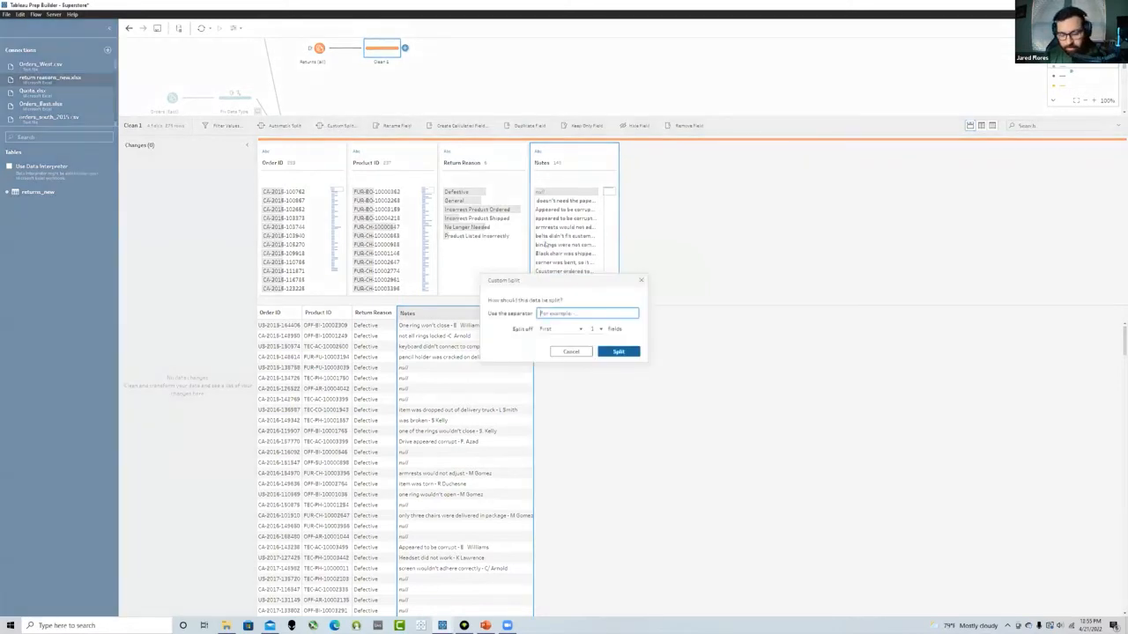
type("-")
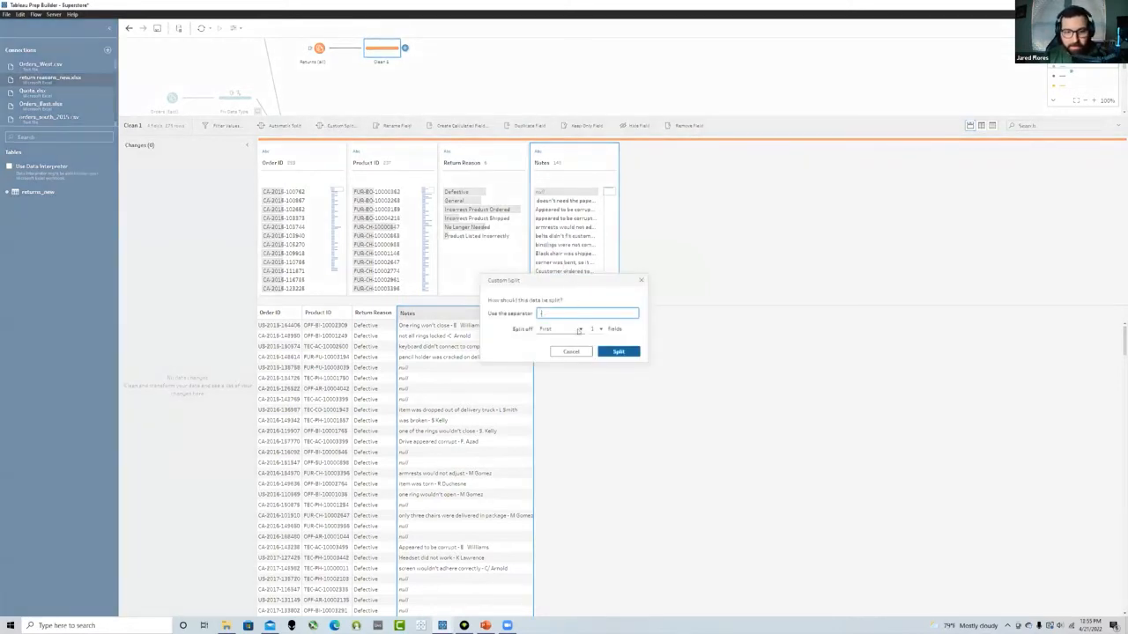
left_click(577, 328)
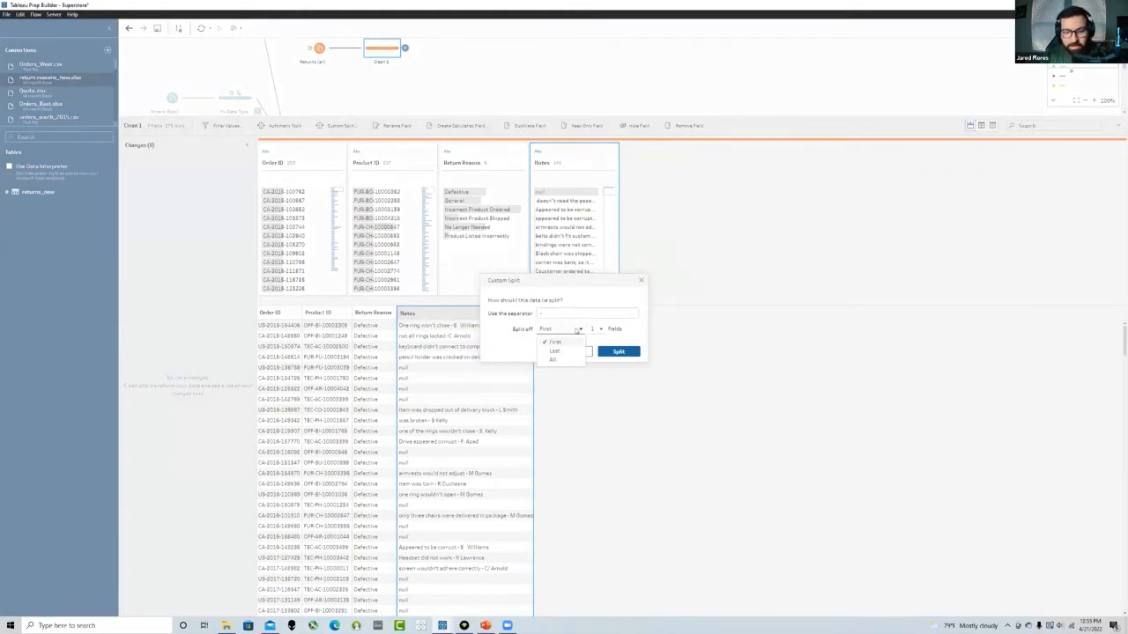
left_click(555, 341)
left_click(598, 328)
left_click(600, 354)
left_click(540, 313)
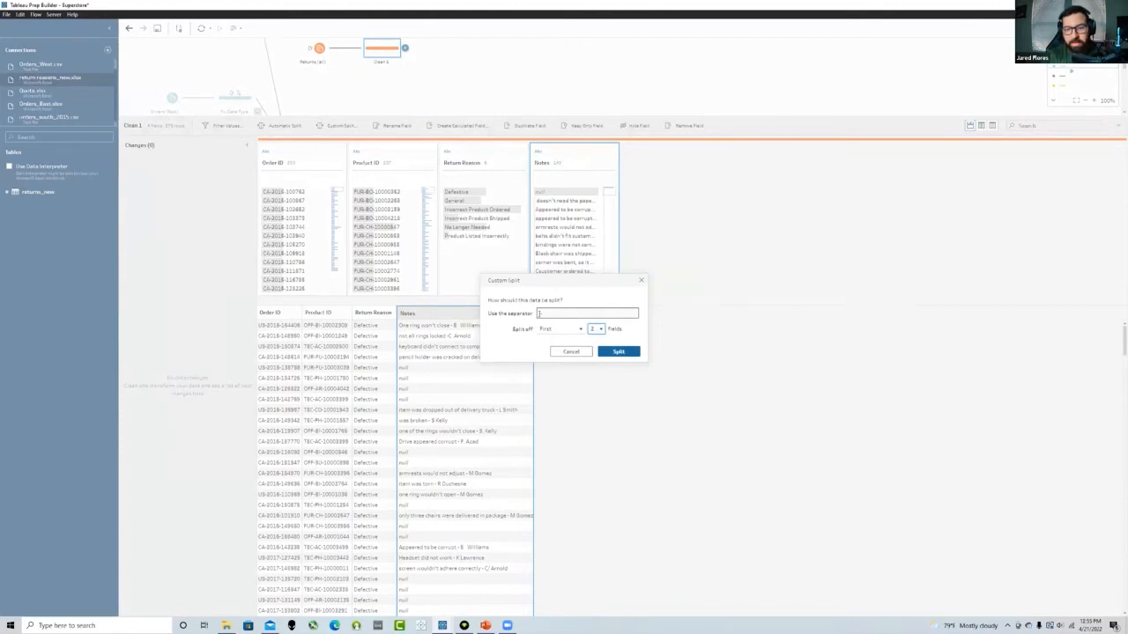
left_click(619, 351)
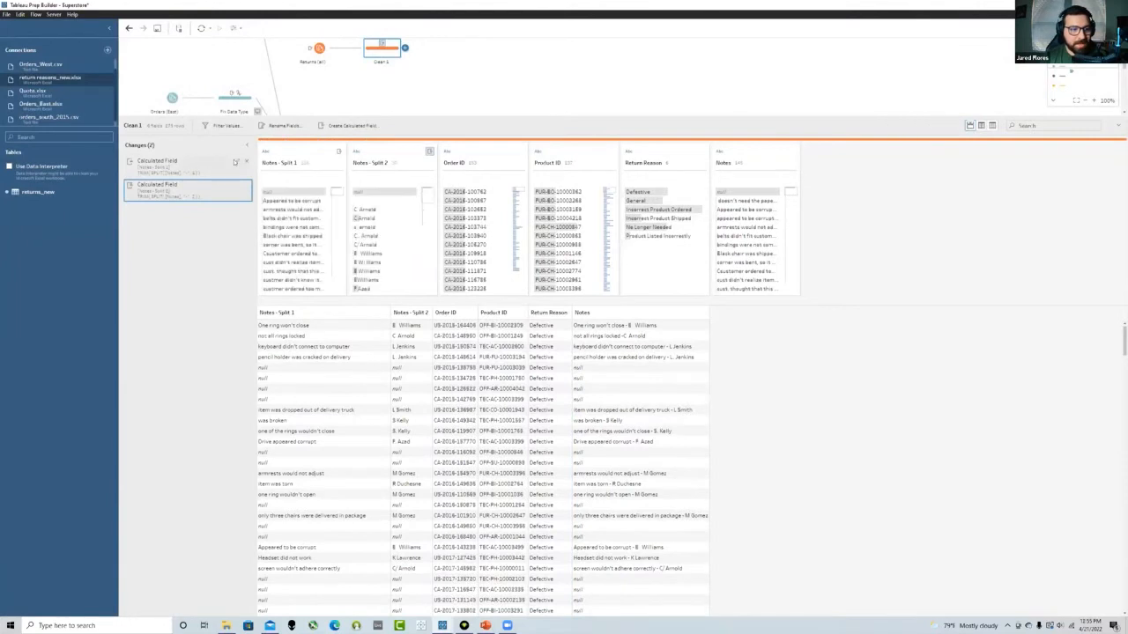
Examine the TRIM and SPLIT formula behind the Notes - Split 1 calculated field and close it without changes
left_click(237, 161)
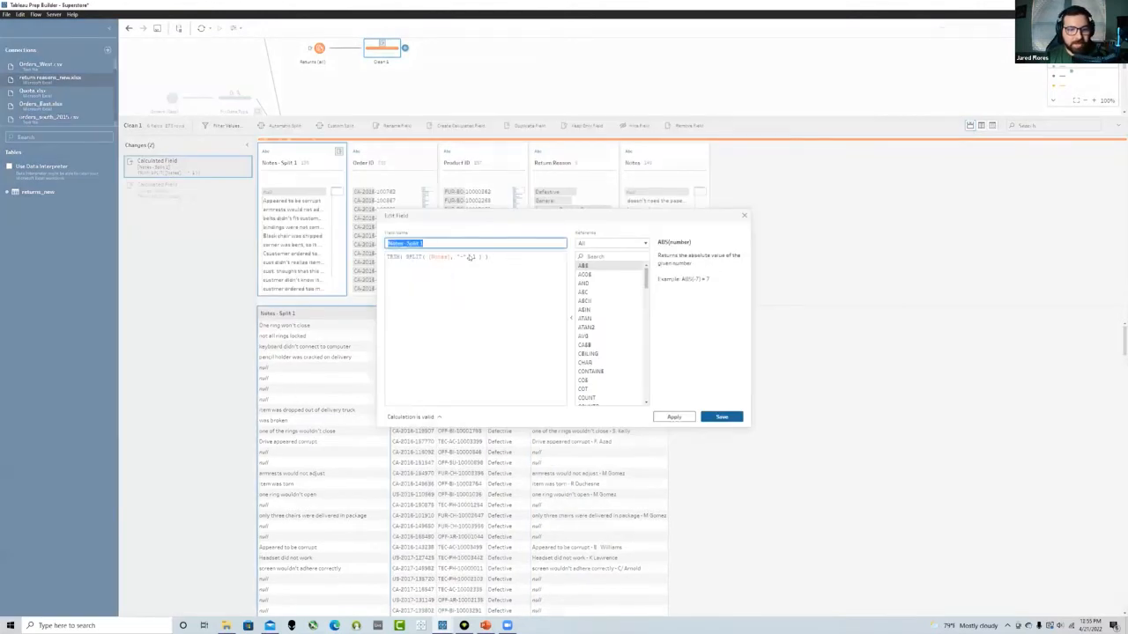
left_click(490, 257)
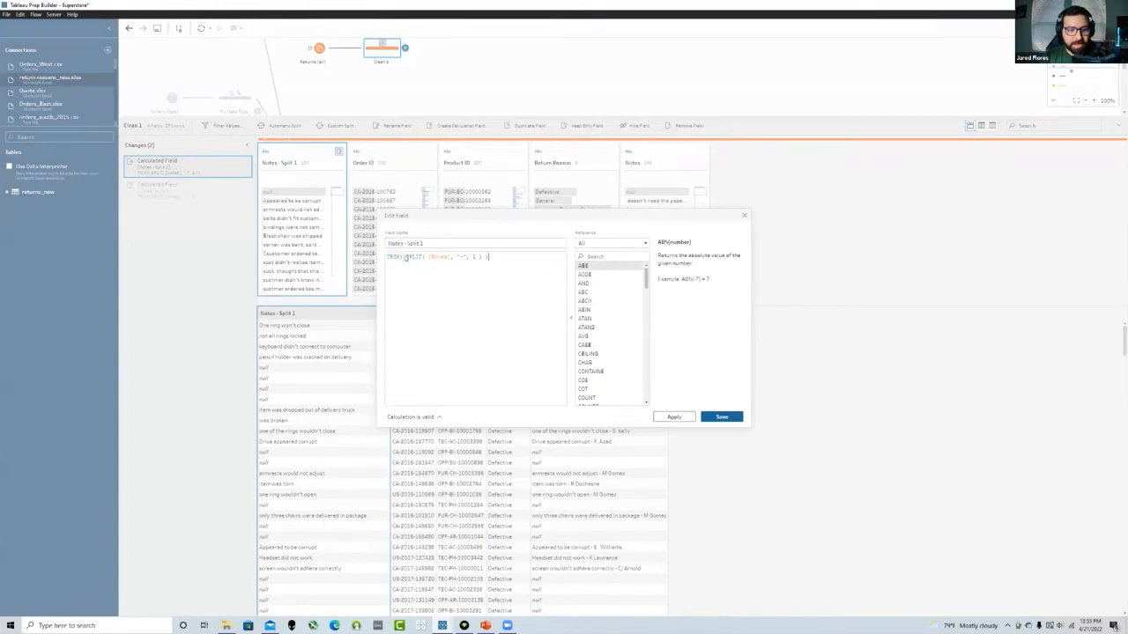
left_click_drag(407, 258, 484, 257)
left_click(484, 258)
left_click_drag(387, 257, 404, 257)
left_click(485, 257)
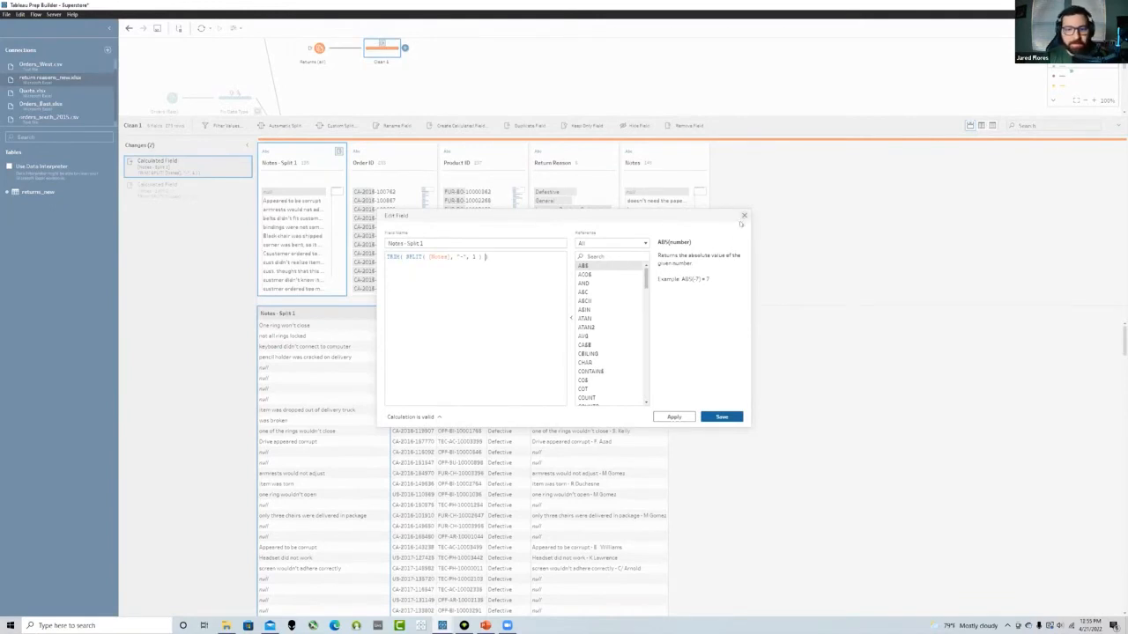
left_click(300, 206)
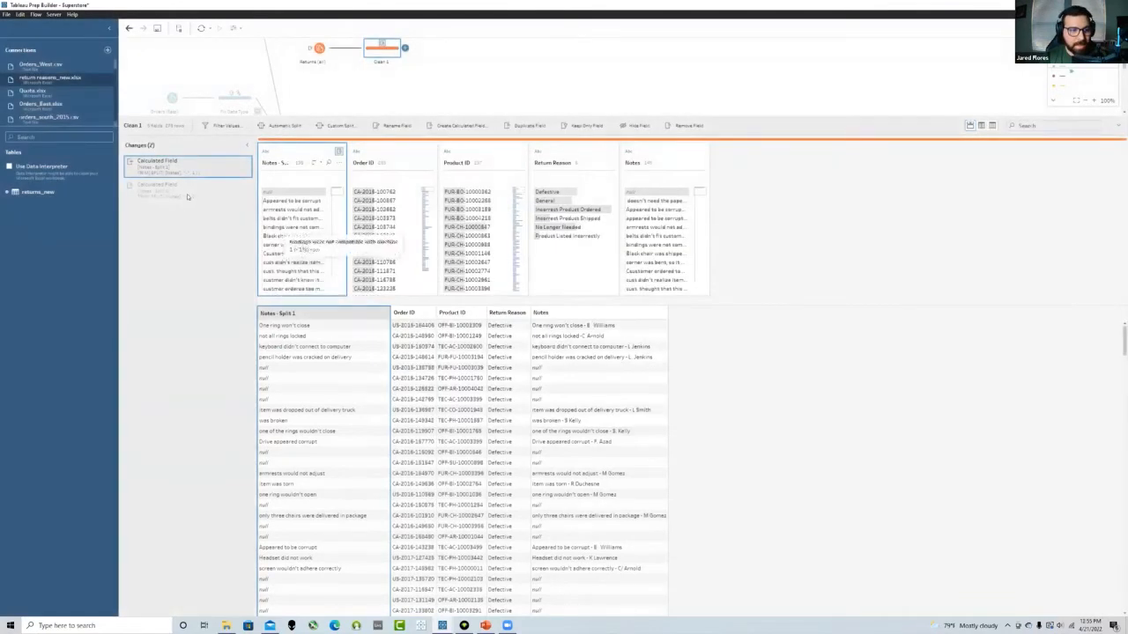
Rename the Notes - Split 2 field to Approver
double_click(365, 163)
type("Approv")
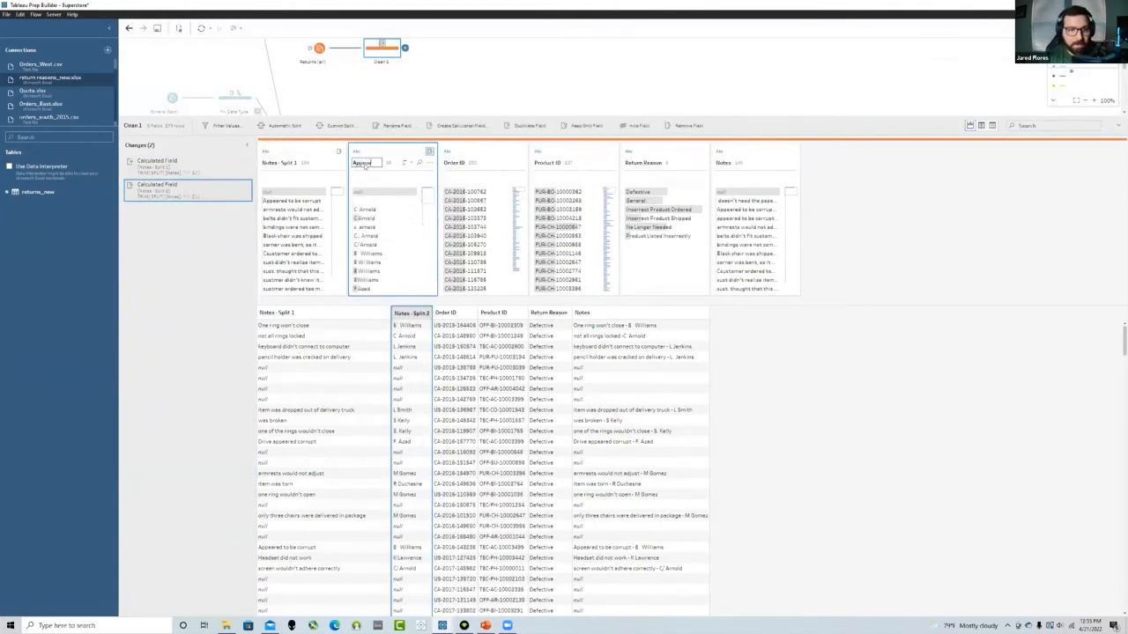
type("er")
key("Return")
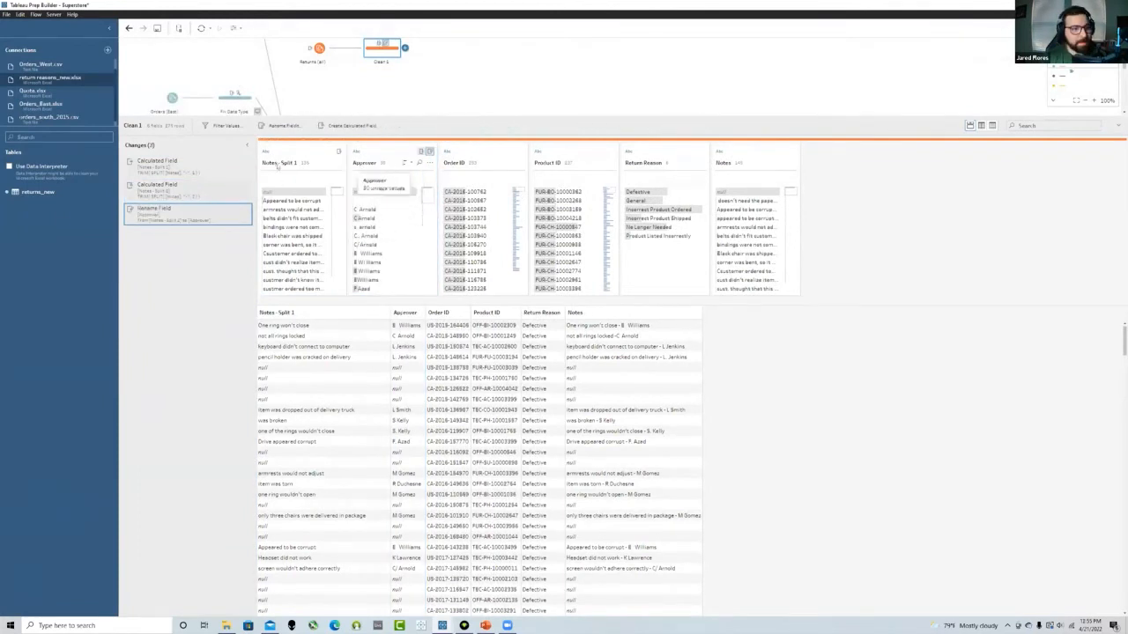
Rename the Notes - Split 1 field to Return Notes and remove the original Notes field
double_click(275, 163)
type("Return Notes")
key("Return")
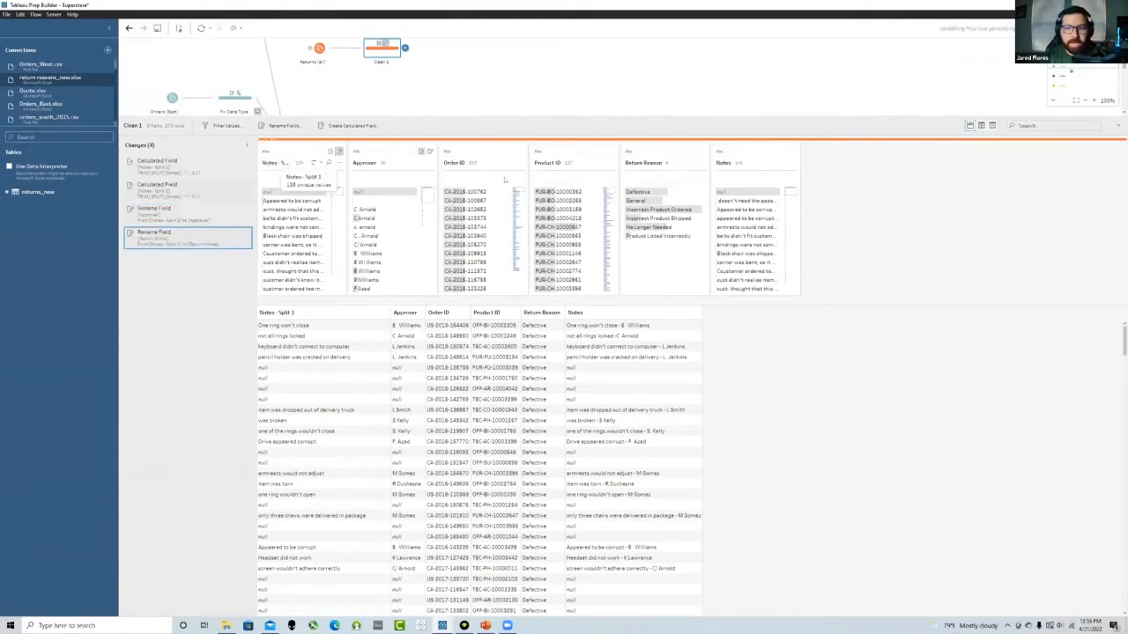
left_click(738, 162)
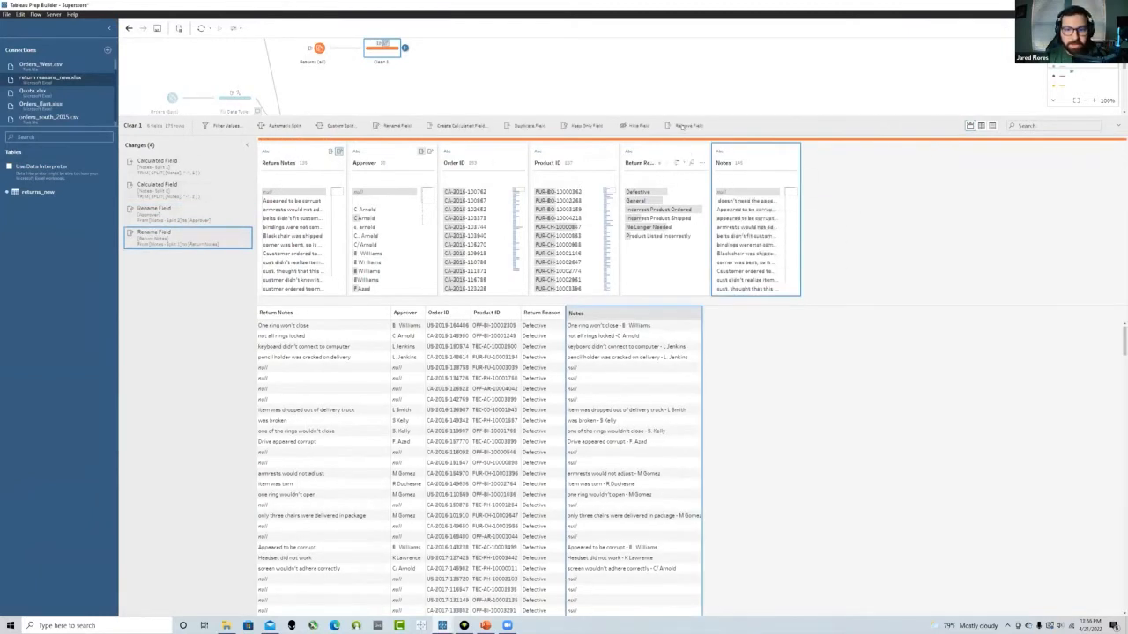
left_click(682, 127)
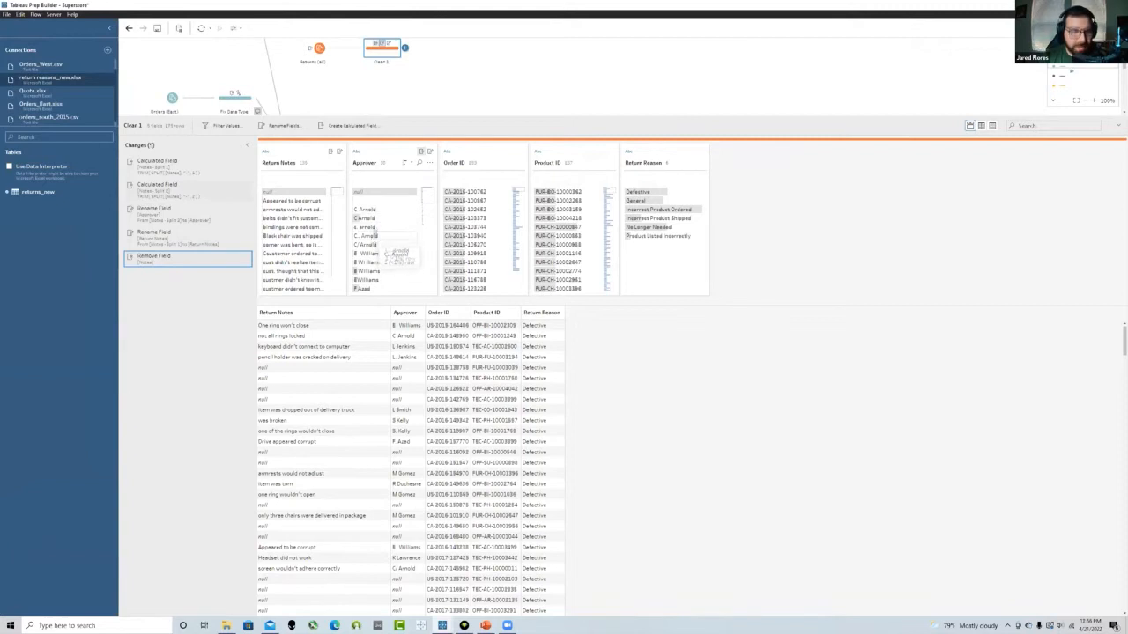
Look through the Approver field's name variants and group its values by spelling
scroll(373, 256, "down", 3)
scroll(374, 256, "up", 3)
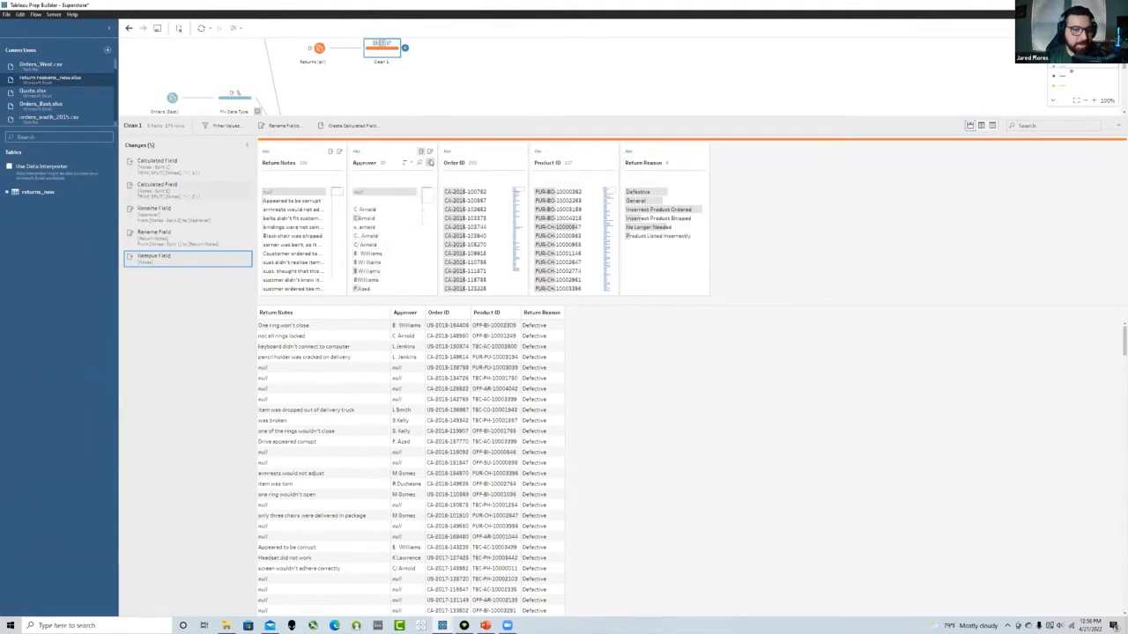
left_click(429, 163)
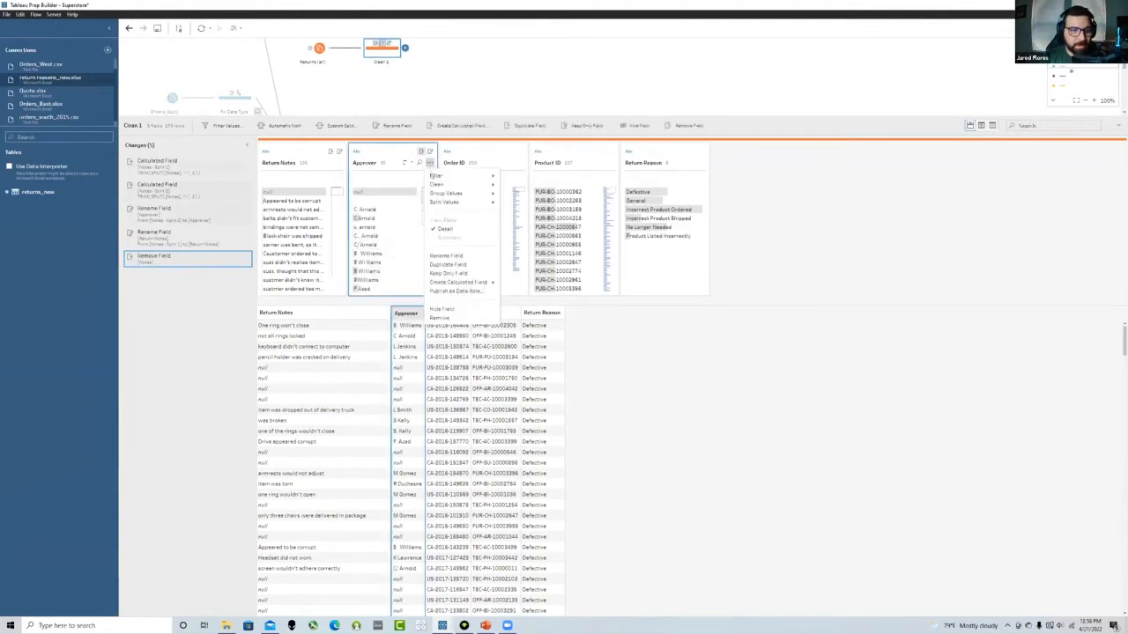
mouse_move(487, 197)
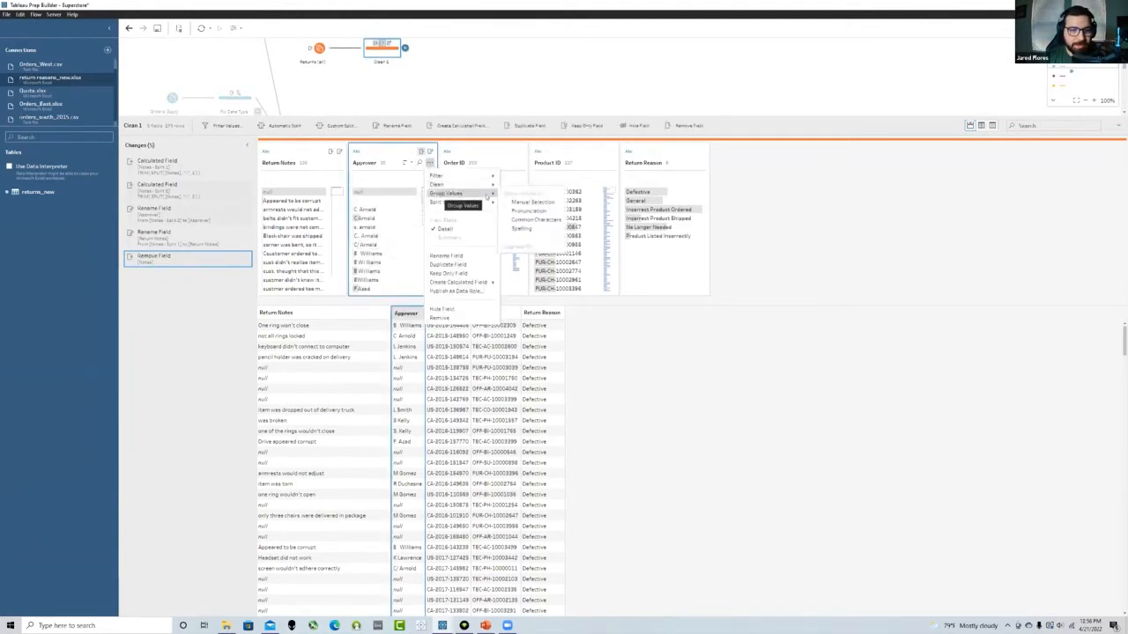
left_click(523, 229)
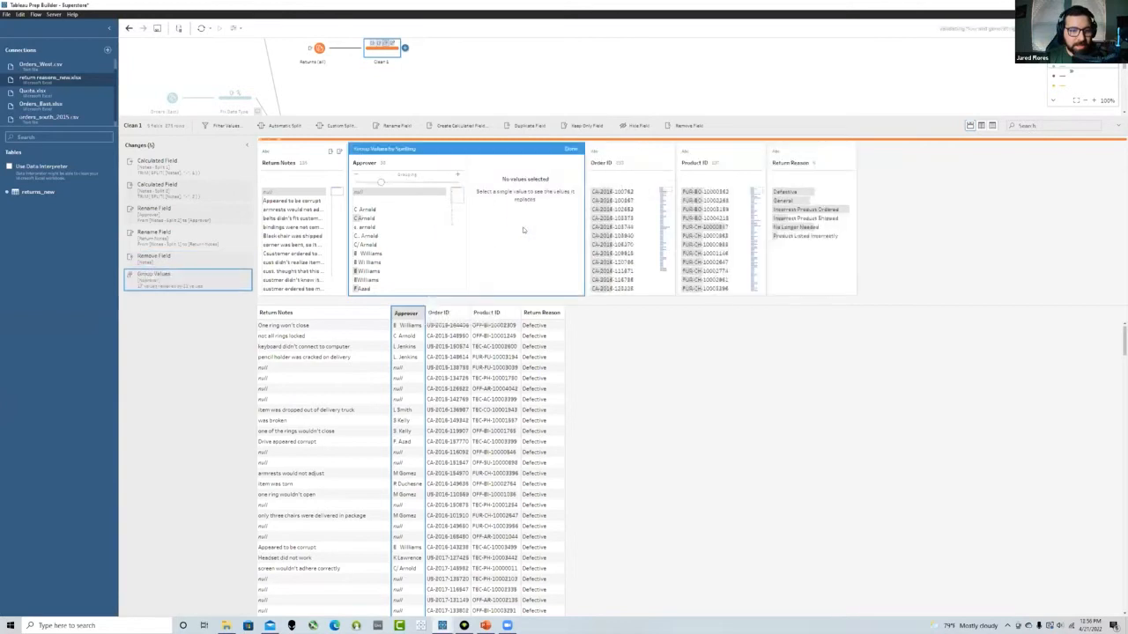
Examine the member spellings of several grouped names in the Approver field
left_click(397, 212)
left_click(377, 218)
left_click(370, 226)
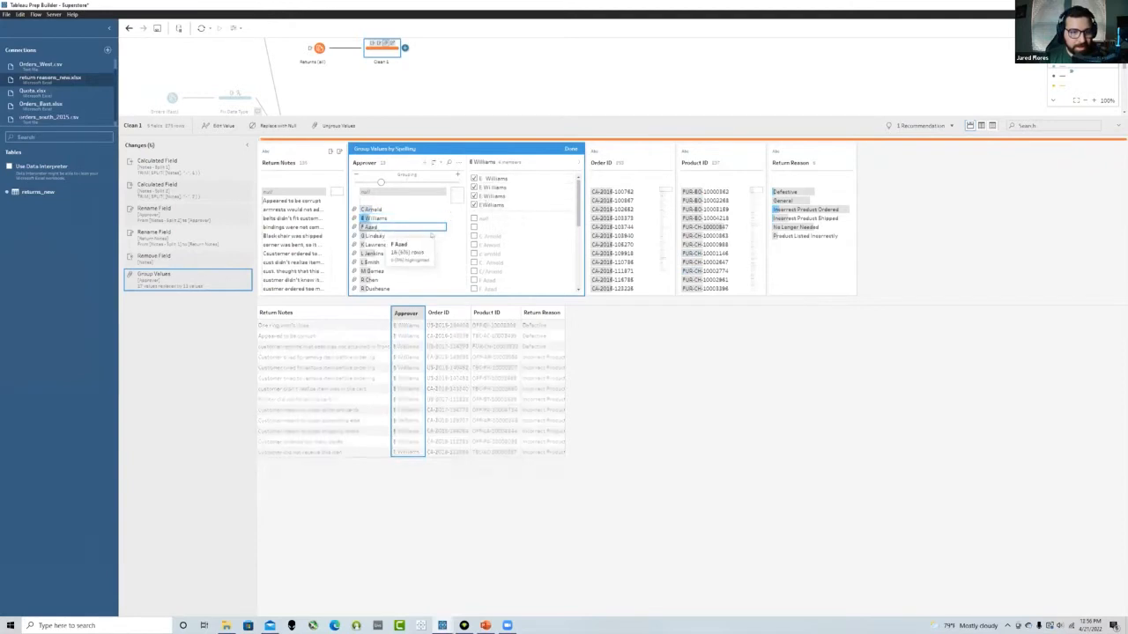
left_click(374, 236)
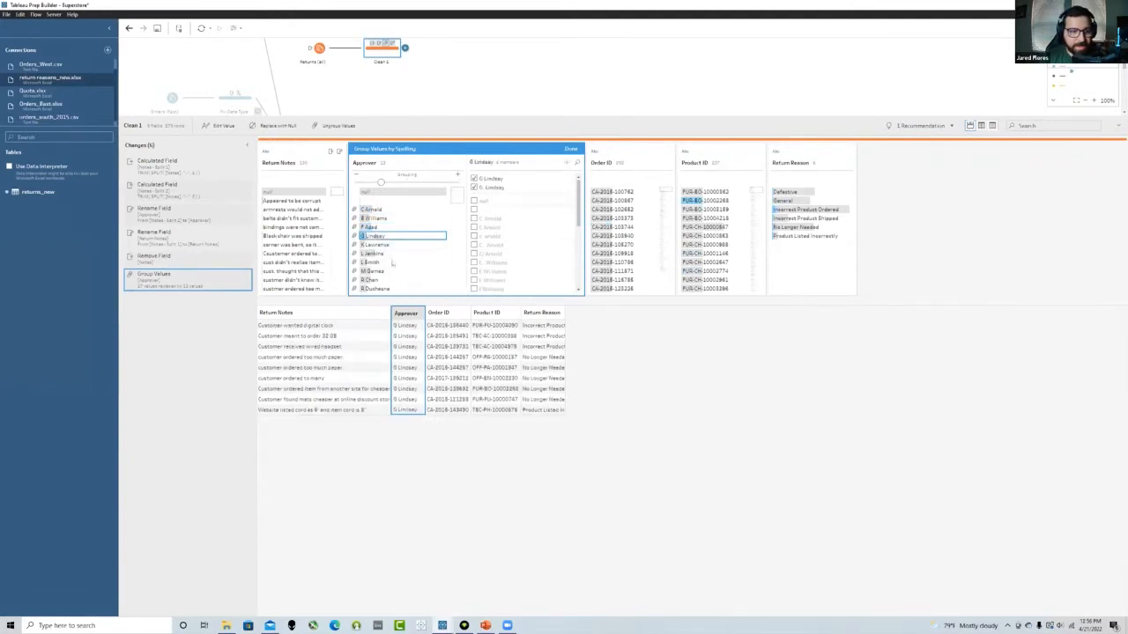
left_click(375, 245)
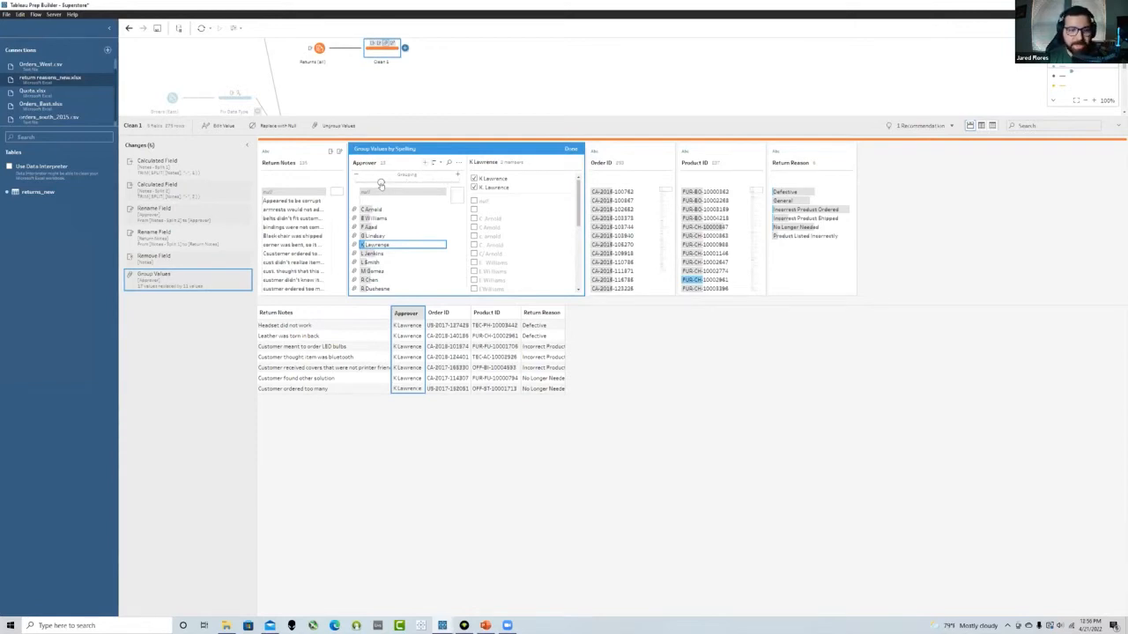
Try the maximum grouping level for the Approver spellings, inspect the first name group's members, and restore the earlier level
left_click_drag(381, 184, 458, 182)
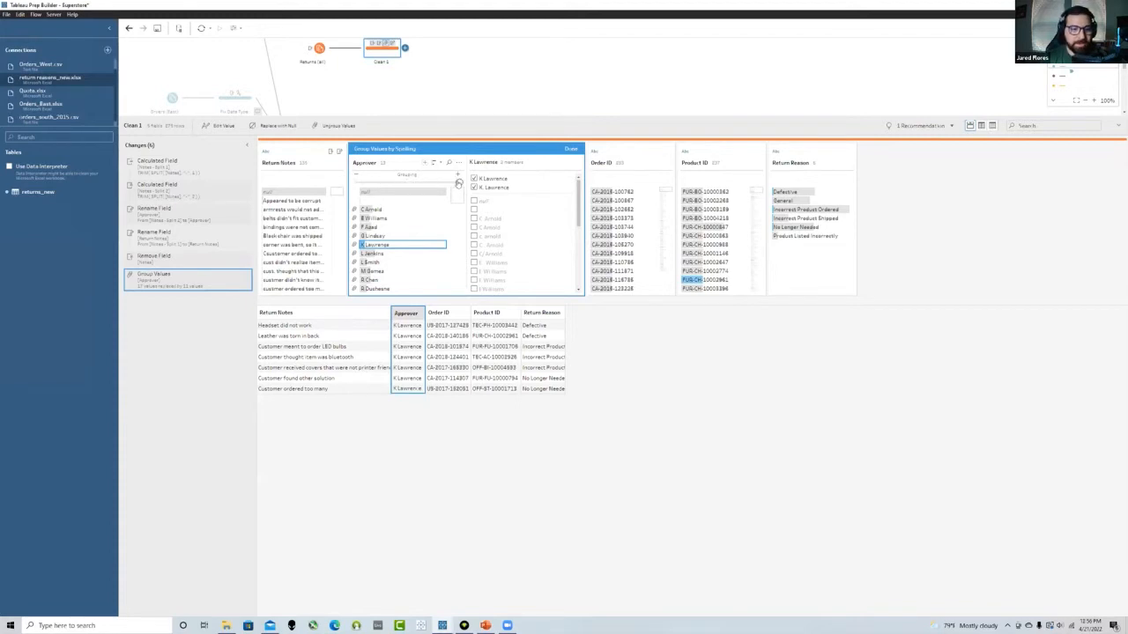
left_click(379, 209)
double_click(379, 209)
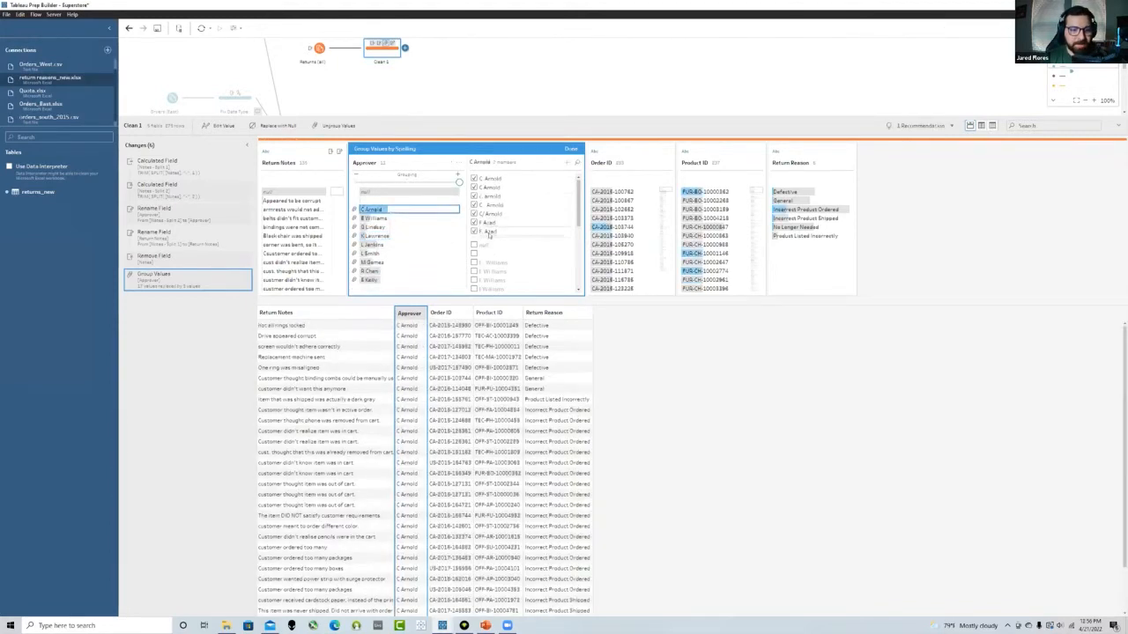
left_click_drag(457, 182, 381, 182)
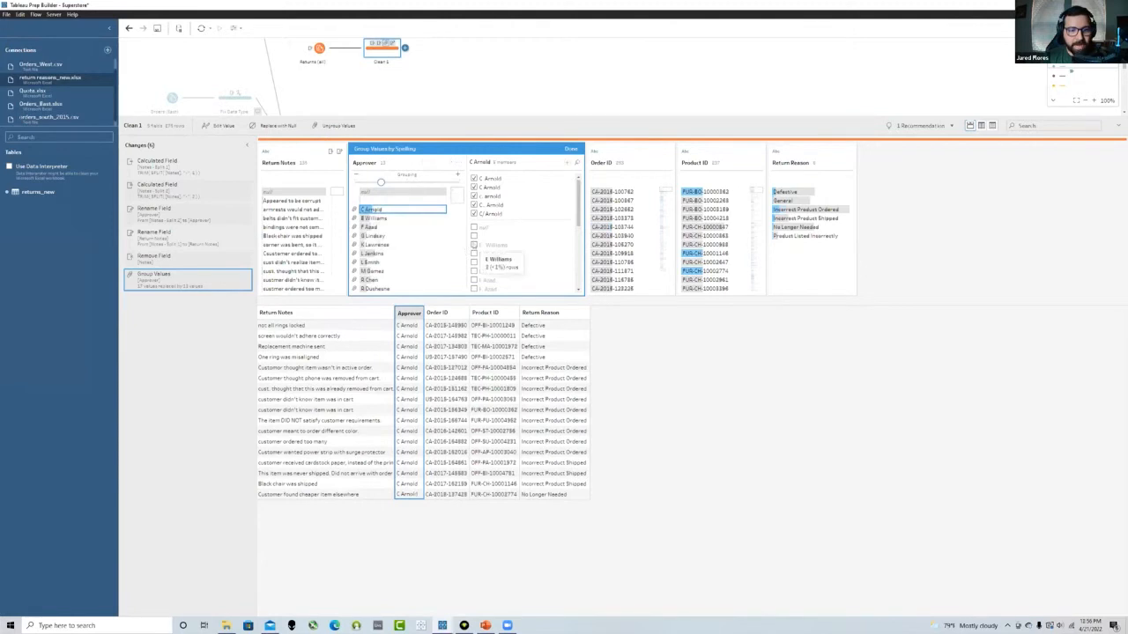
Check the first Approver group's member list and finish the spelling grouping
scroll(479, 289, "down", 5)
scroll(479, 289, "up", 4)
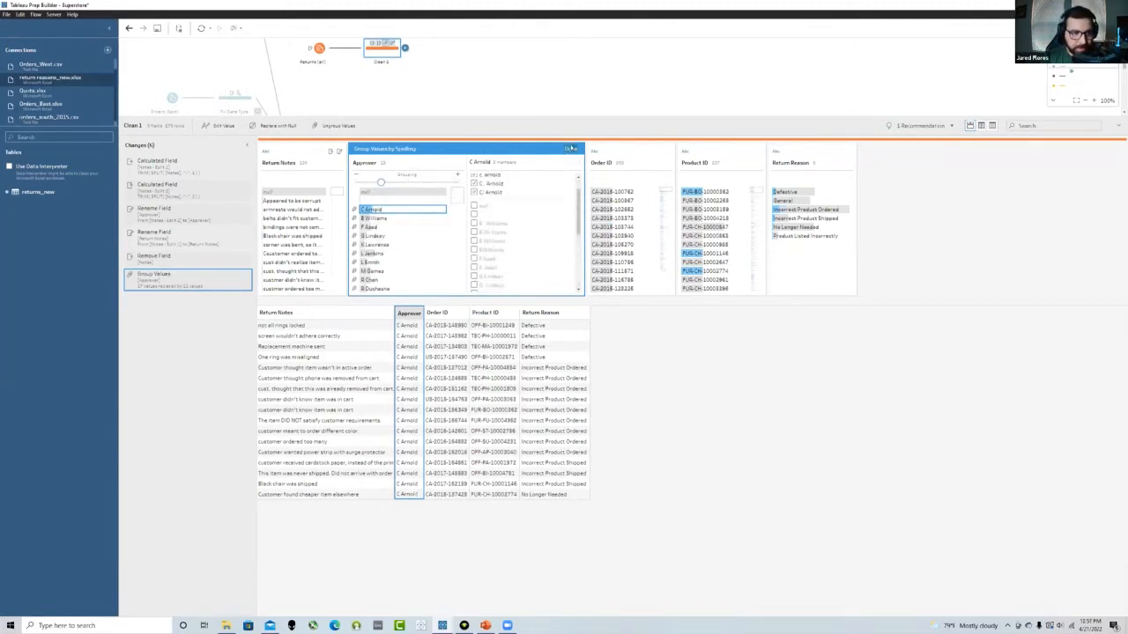
left_click(570, 148)
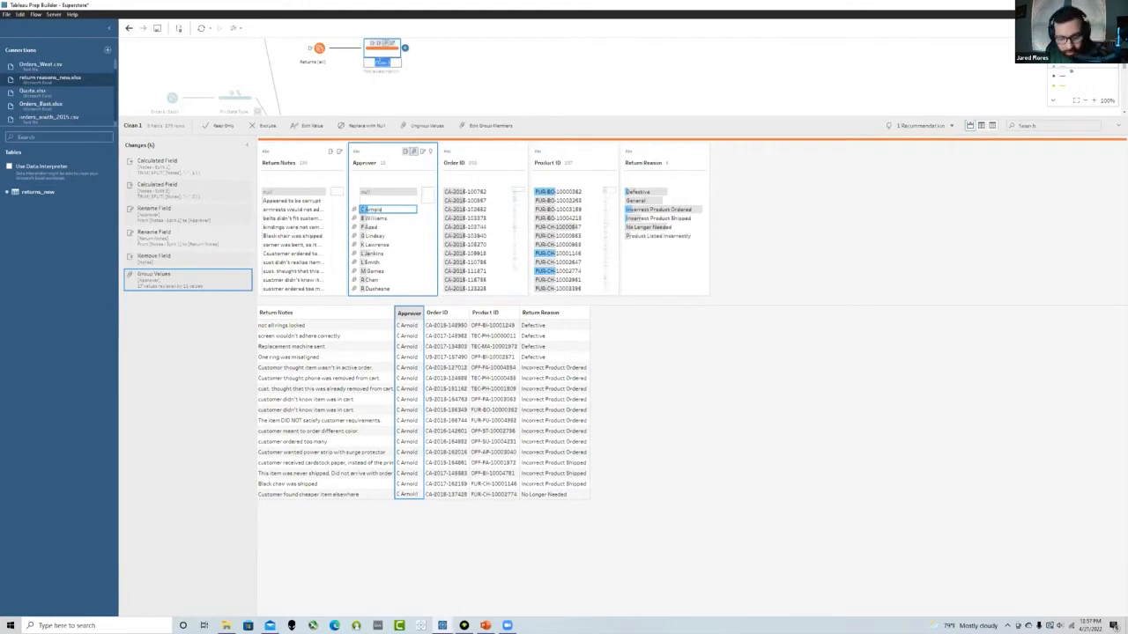
Rename the returns cleaning step Split and Group and describe it as "Split the notes field and group all names to remove duplicates"
type("Notes and")
type("roup")
left_click(388, 71)
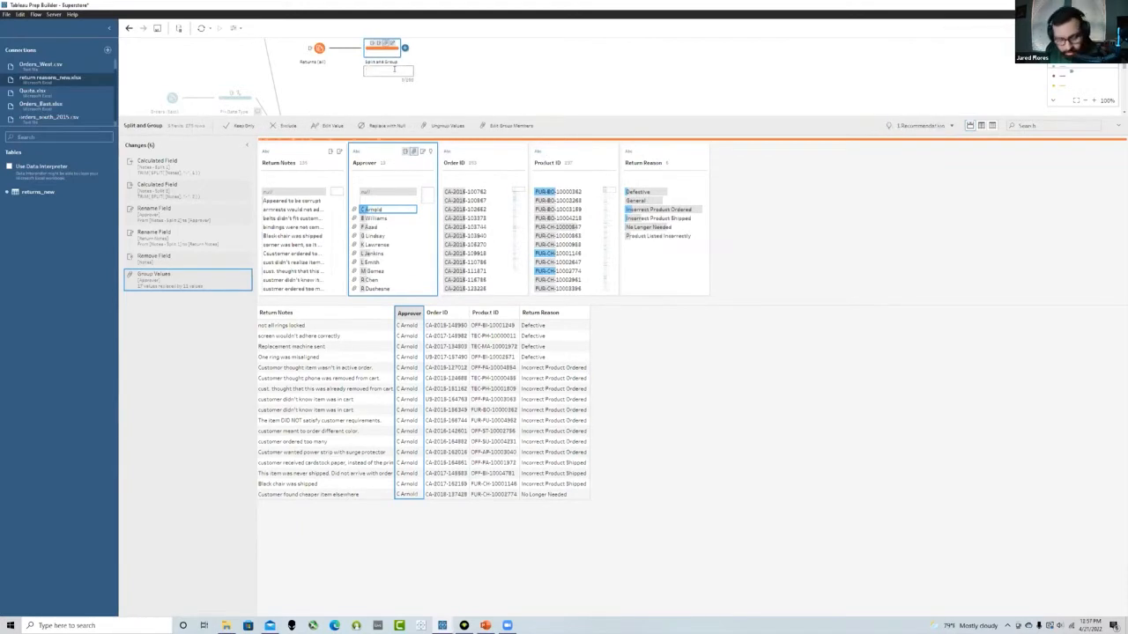
type("Split the notes")
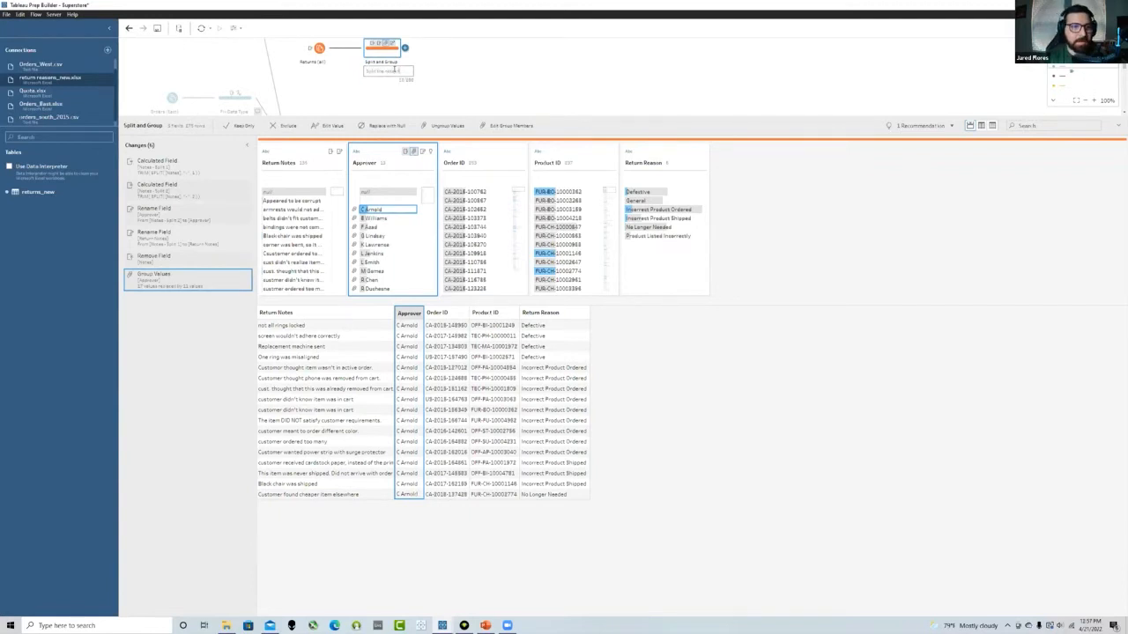
type(" field and group all names to one")
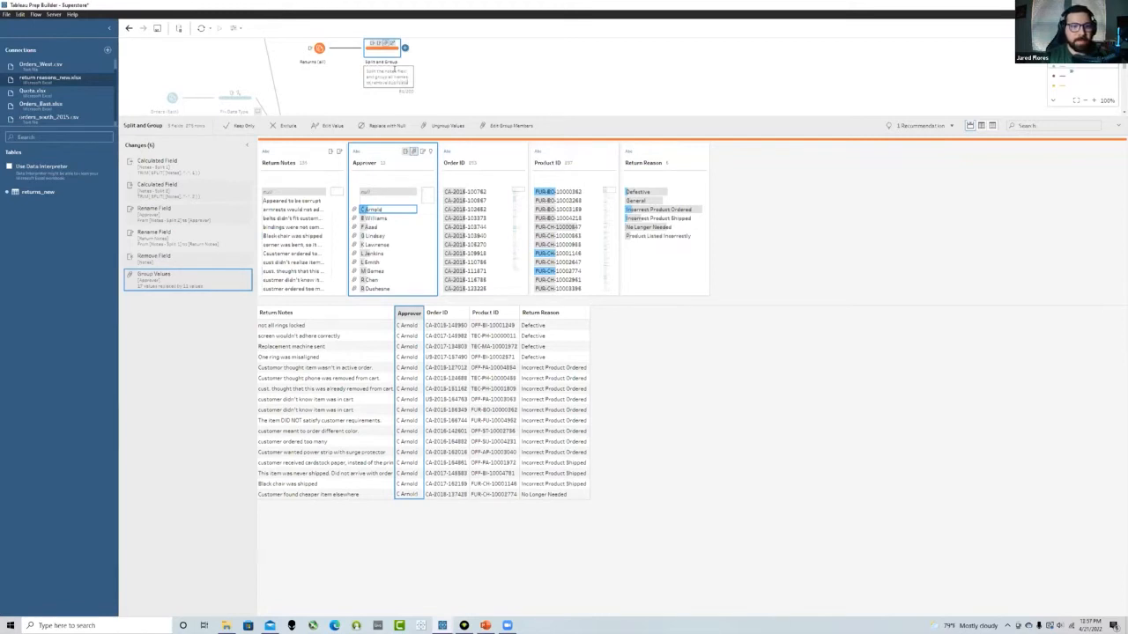
left_click(440, 88)
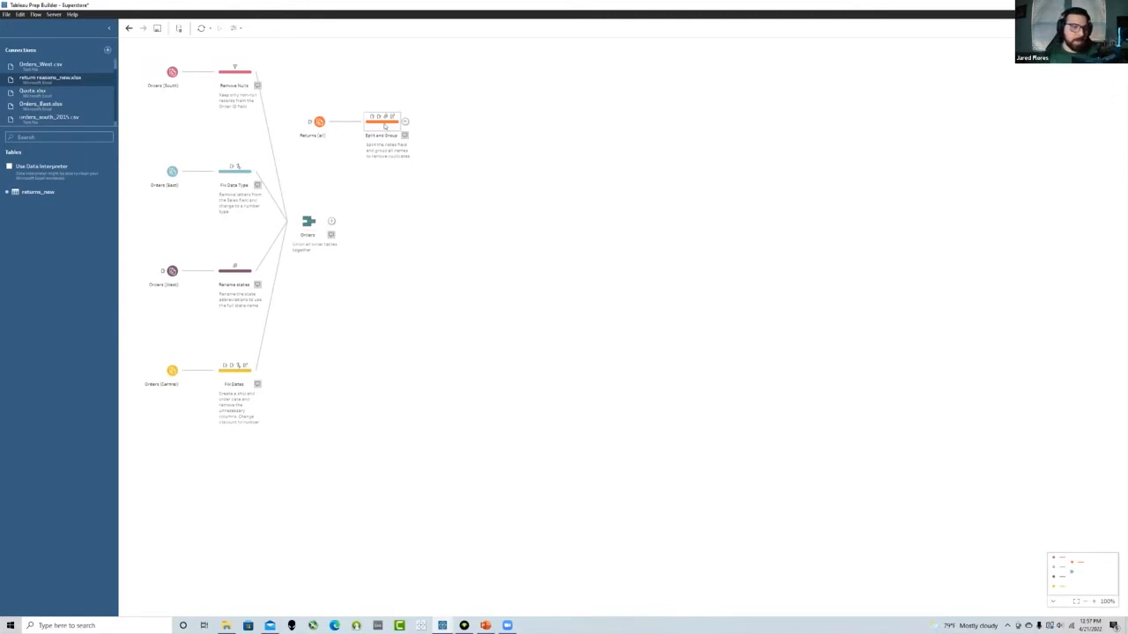
Join the Split and Group step to the Orders union and set the join type to left
left_click_drag(384, 126, 329, 217)
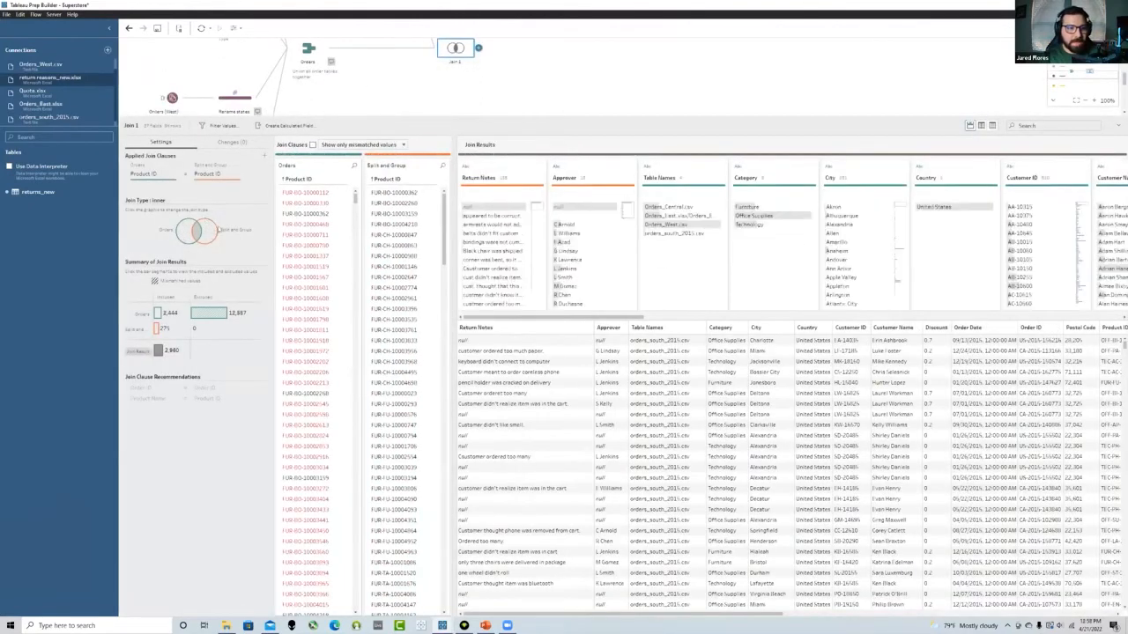
left_click(364, 86)
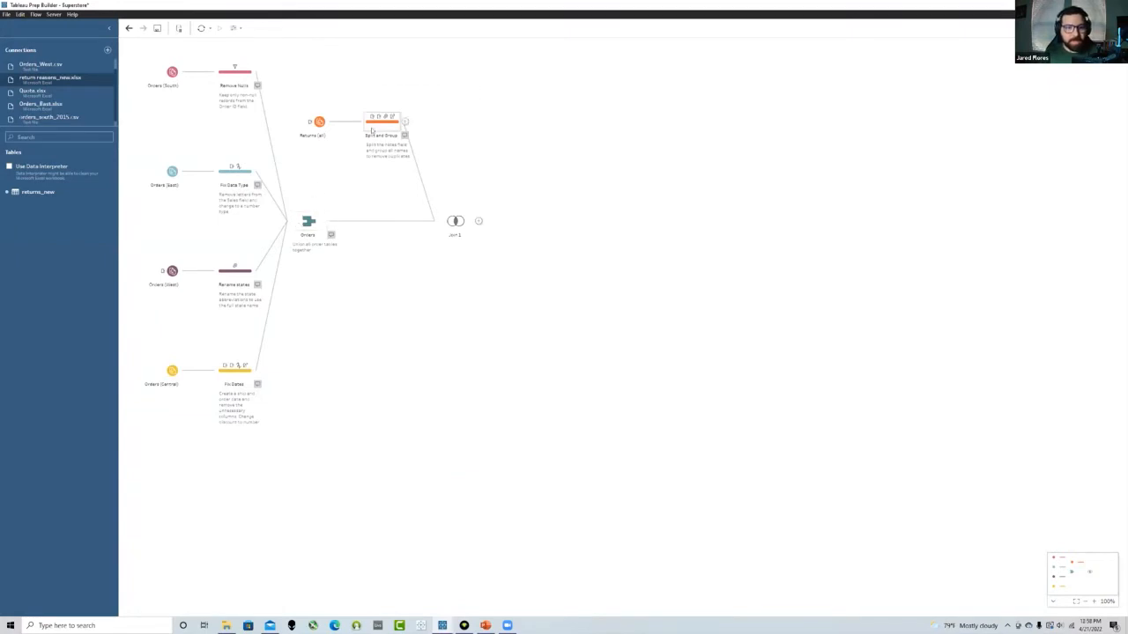
left_click(455, 224)
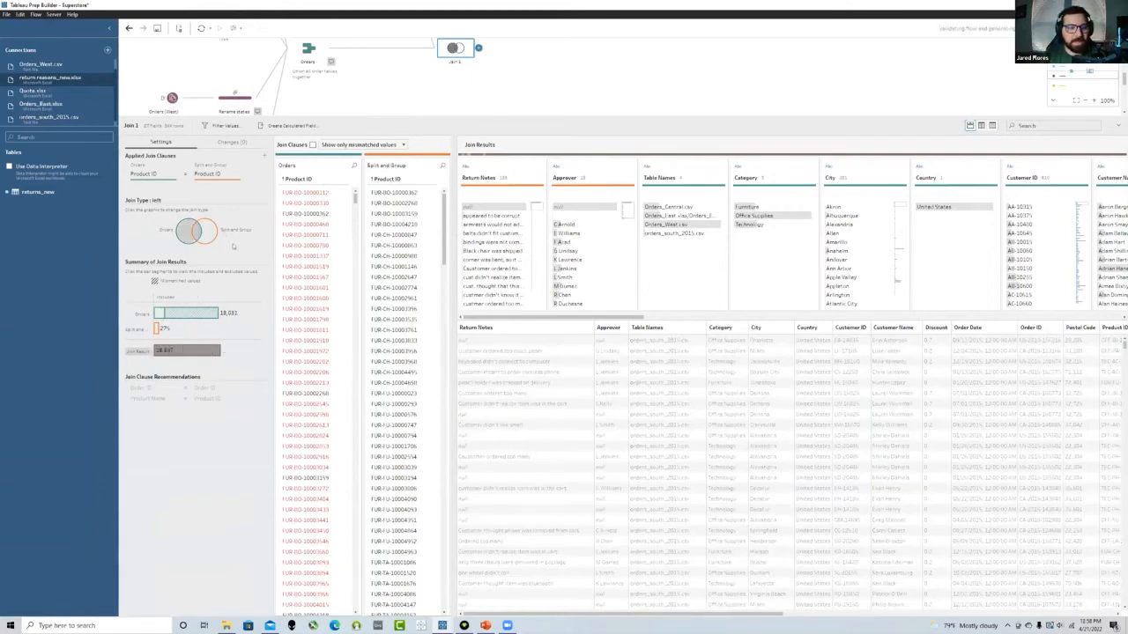
Try the full, notInner and leftOnly join types on the join and return it to left
left_click(213, 231)
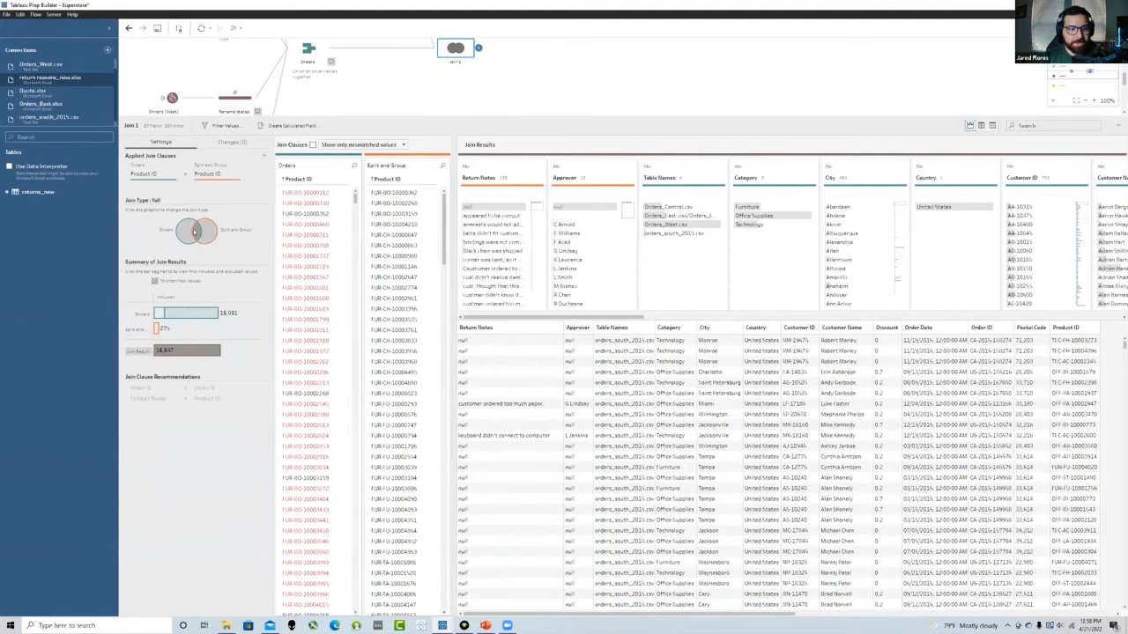
left_click(185, 231)
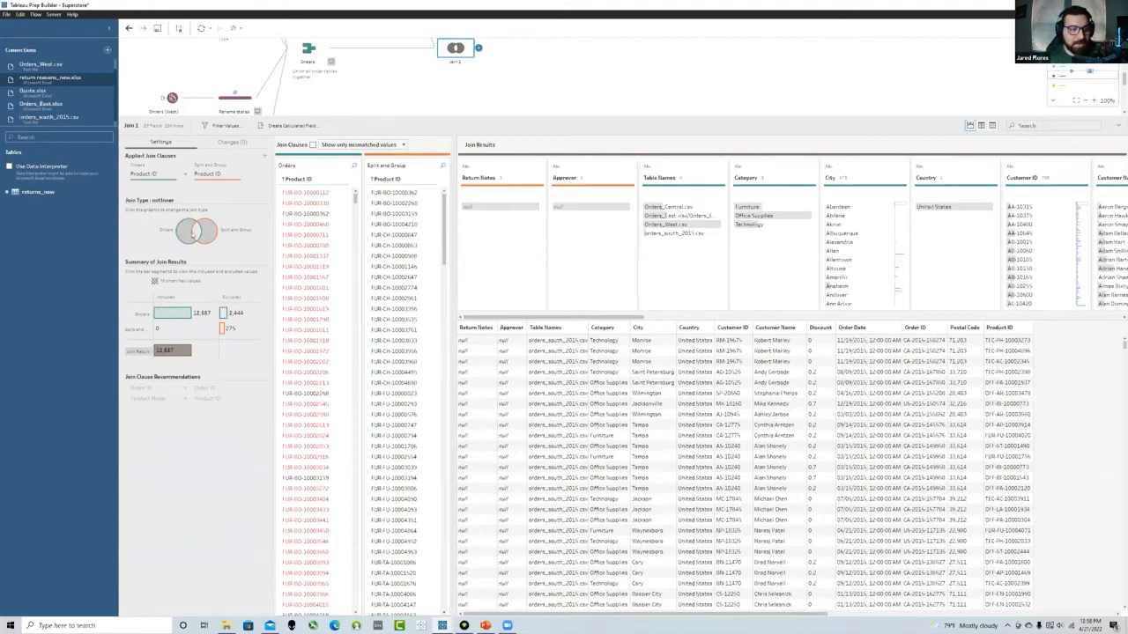
left_click(208, 231)
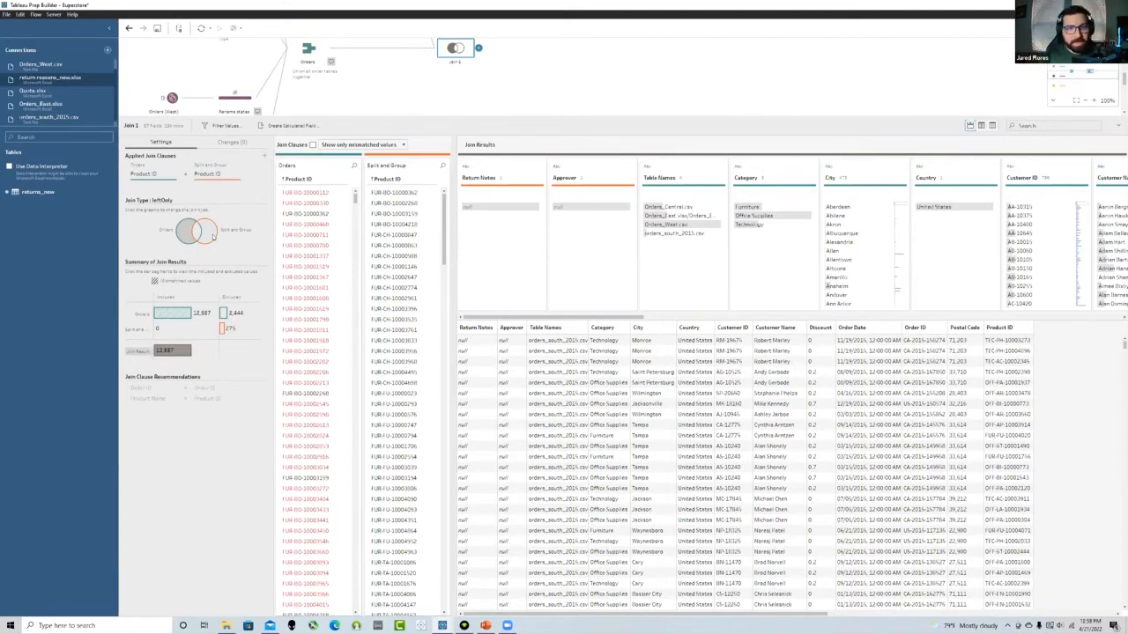
left_click(196, 230)
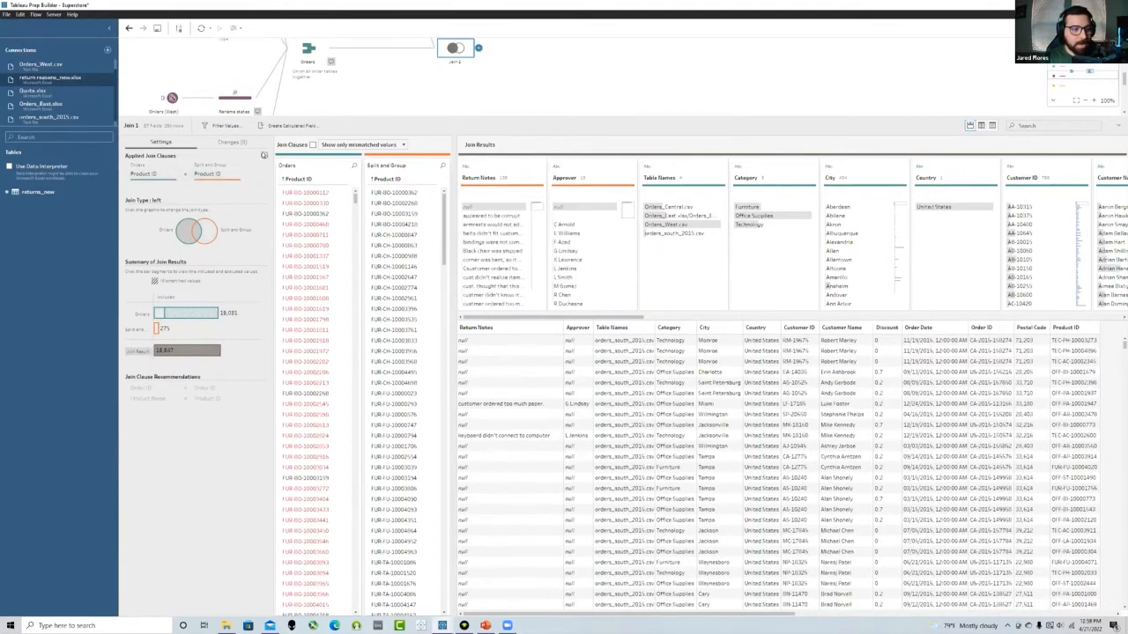
Add a second join clause matching Order ID in Orders with Order ID in Split and Group
left_click(263, 156)
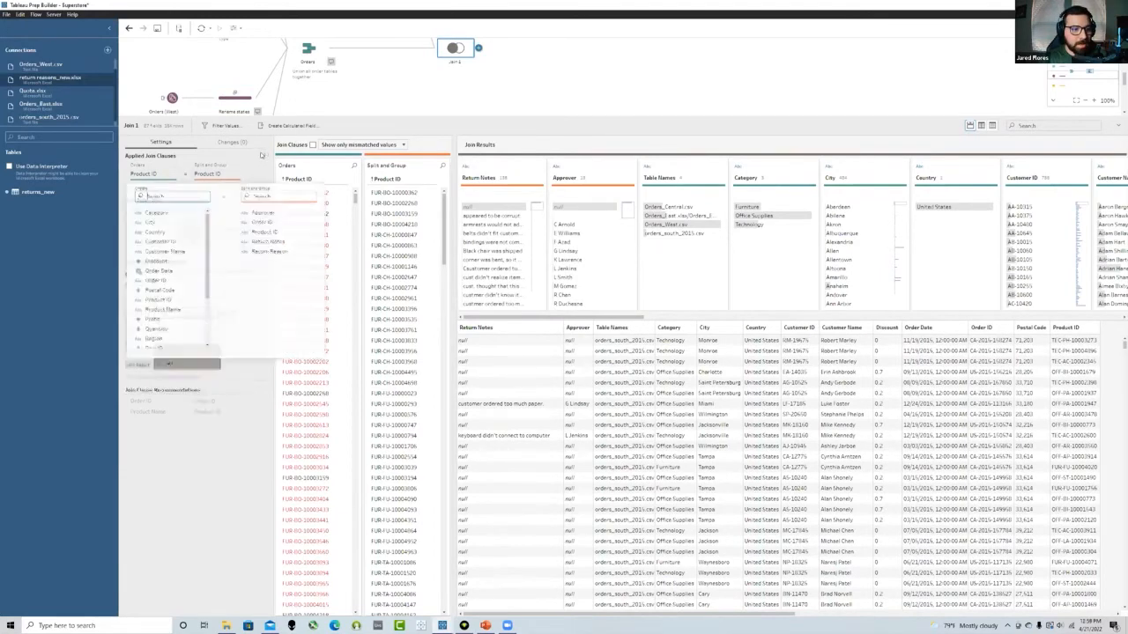
left_click(167, 280)
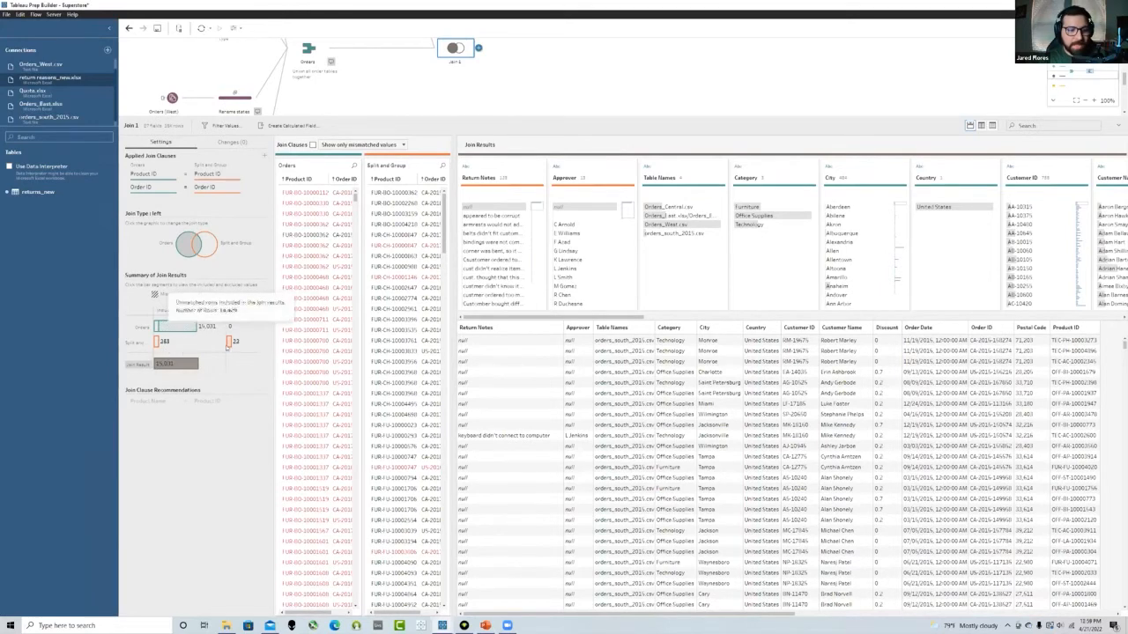
Compare the join summary under inner and left joins, keep left, and view the unmatched returns rows excluded from the results
mouse_move(227, 339)
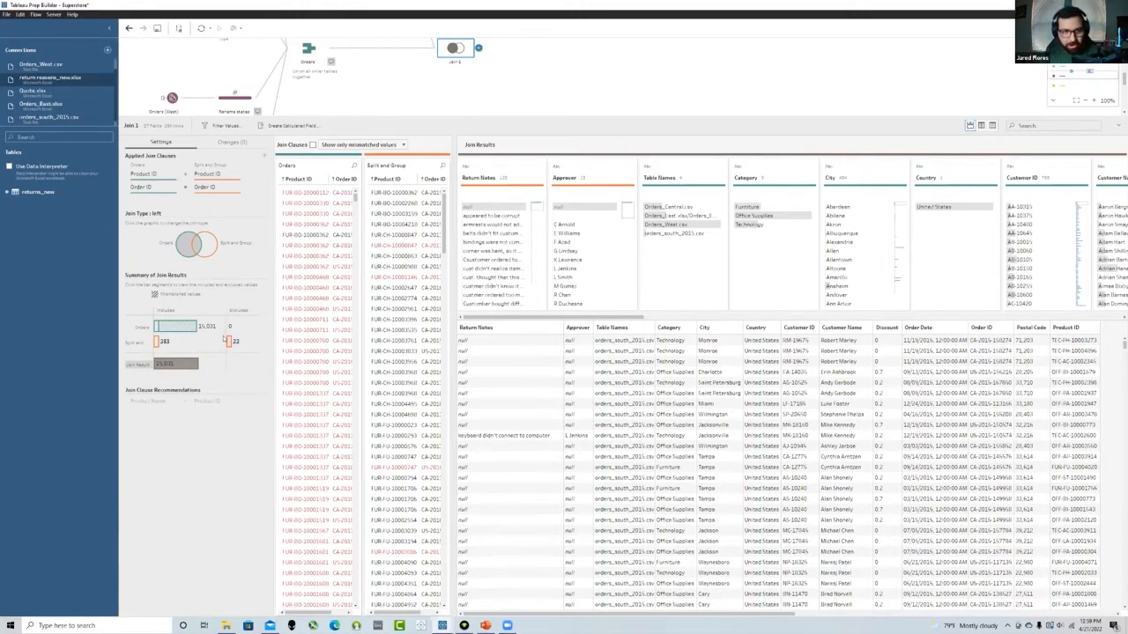
left_click(185, 244)
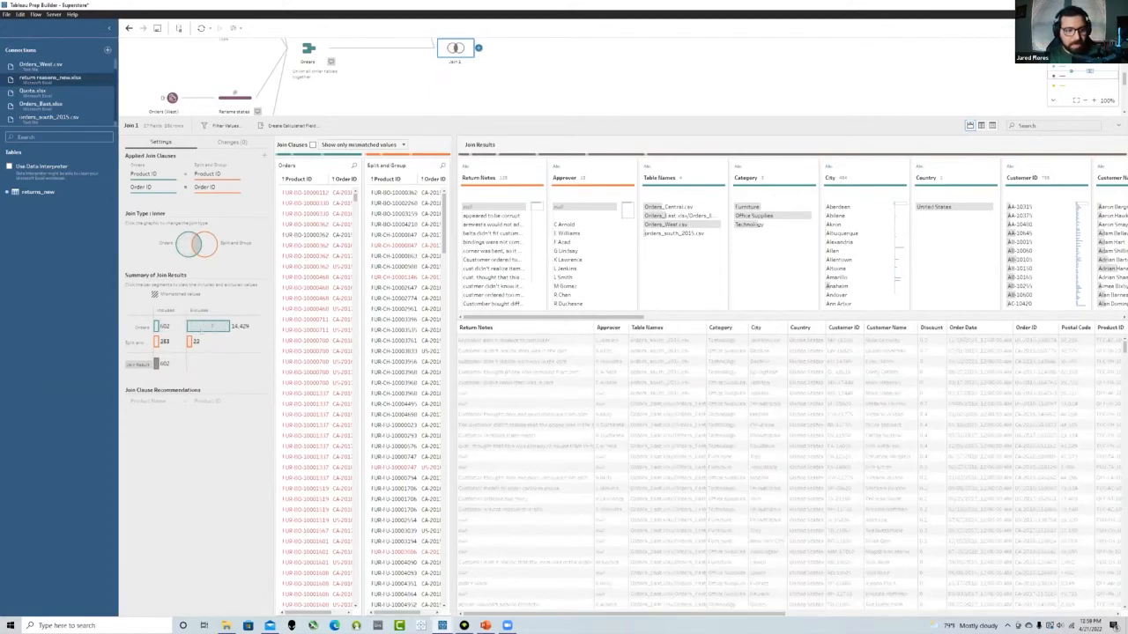
mouse_move(194, 327)
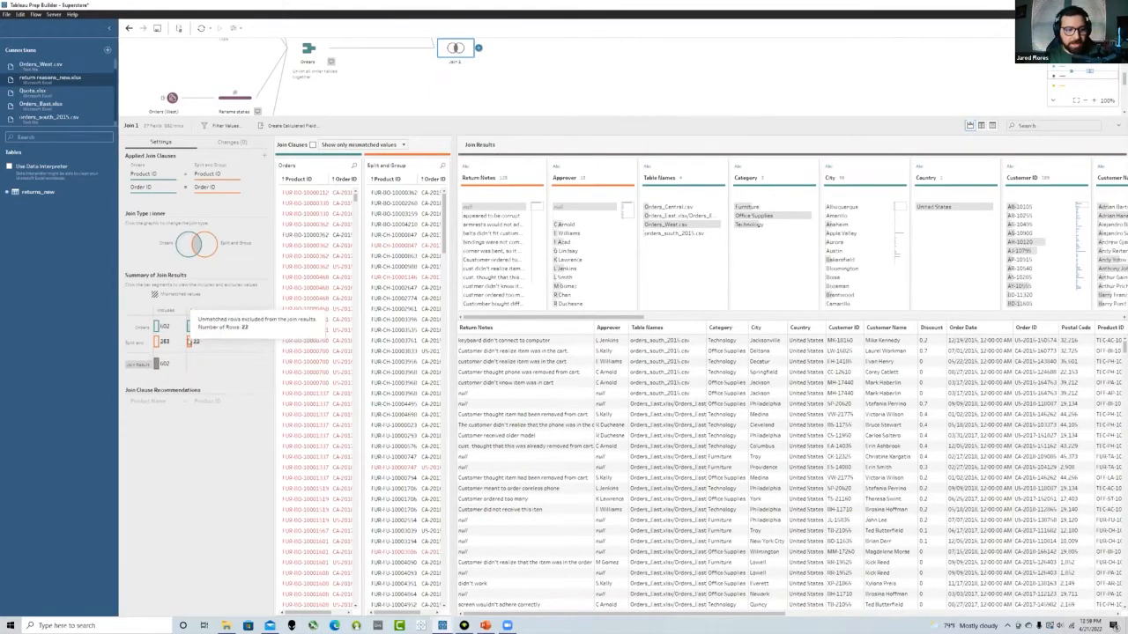
left_click(184, 246)
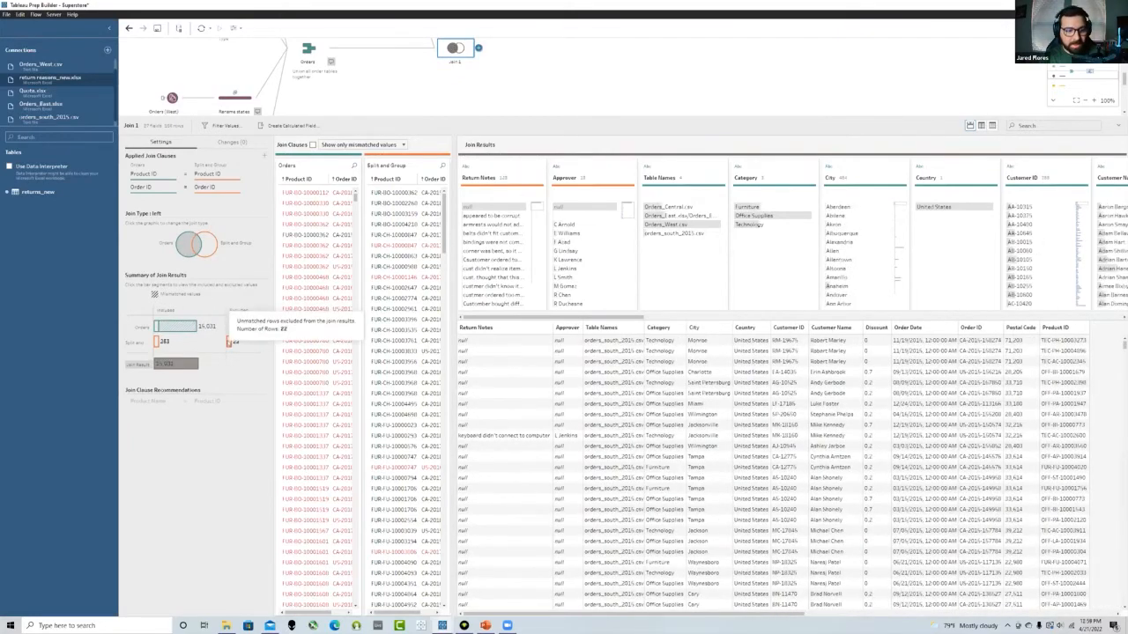
left_click(230, 342)
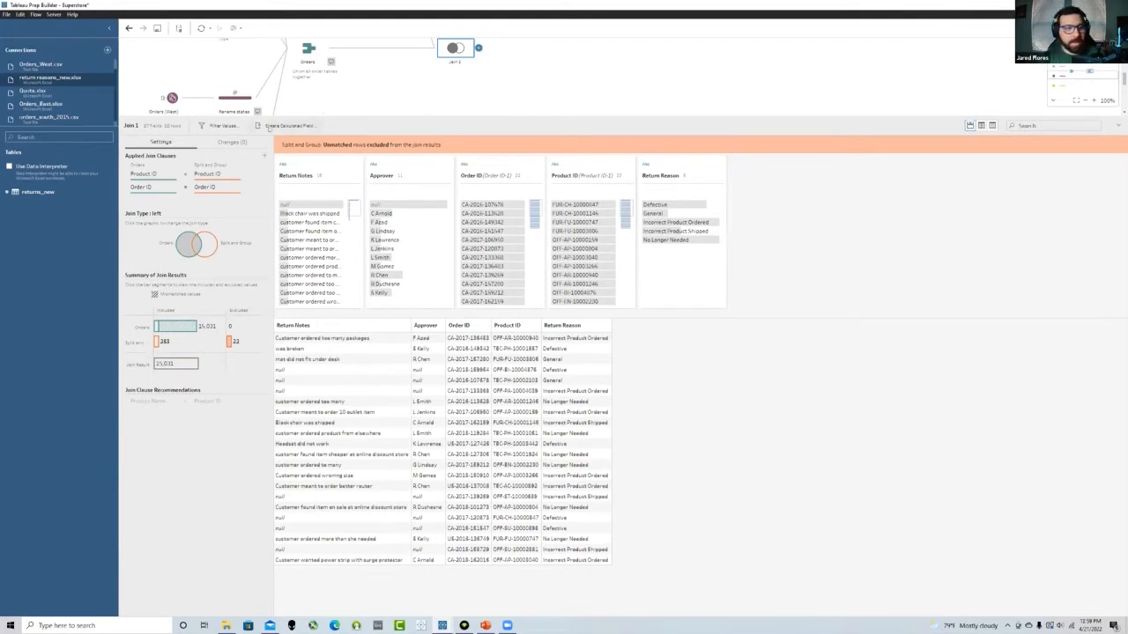
Rename the join step connecting the order and return data as Orders + Returns
left_click(463, 103)
double_click(456, 233)
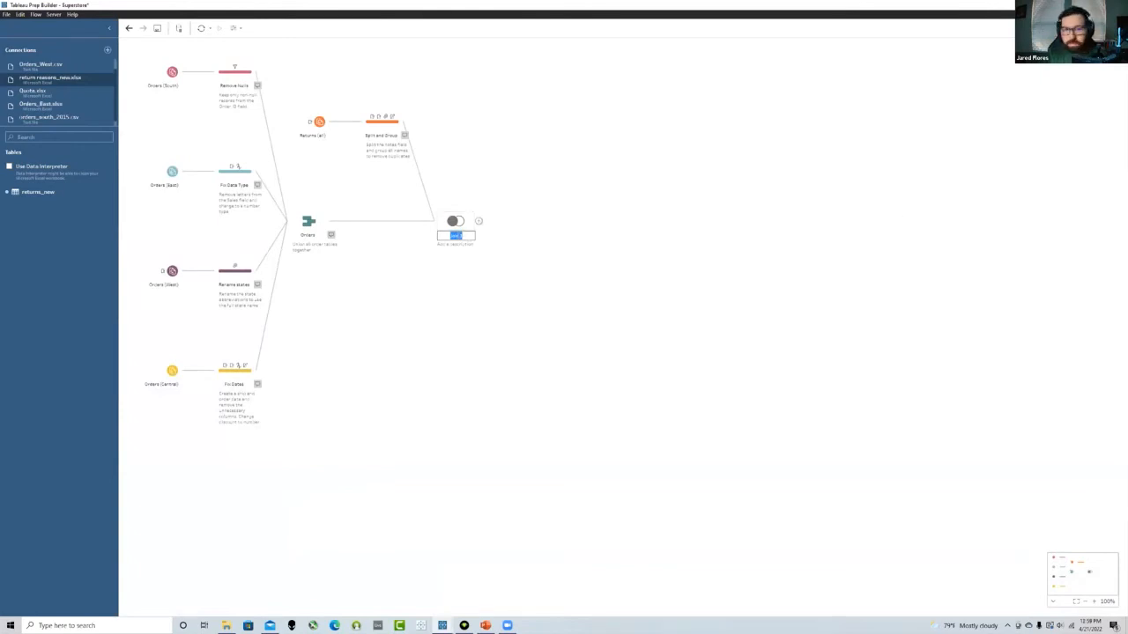
type("Orders + Returns")
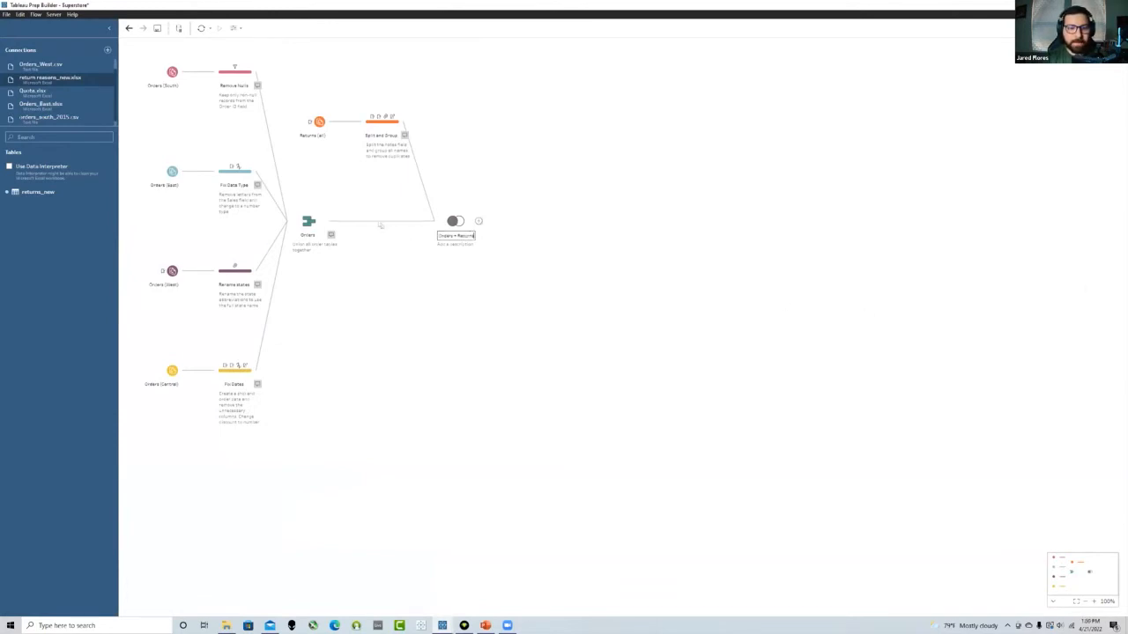
key("Tab")
key("alt+Tab")
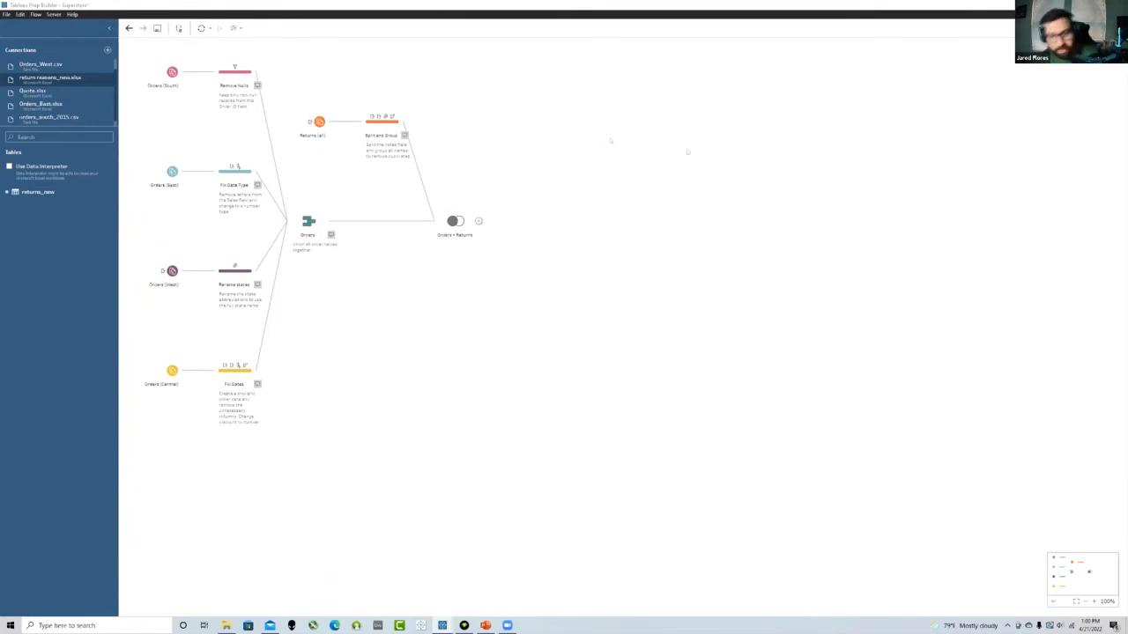
Describe the join step as "Join the Orders and Return tables together on Product ID and Order ID using a left join, keeping all records from Orders"
double_click(456, 237)
key("Tab")
type("Join the Orders and Return tables together on Product ID and Order ID using a left join, keeping all records from Orders.")
left_click(558, 259)
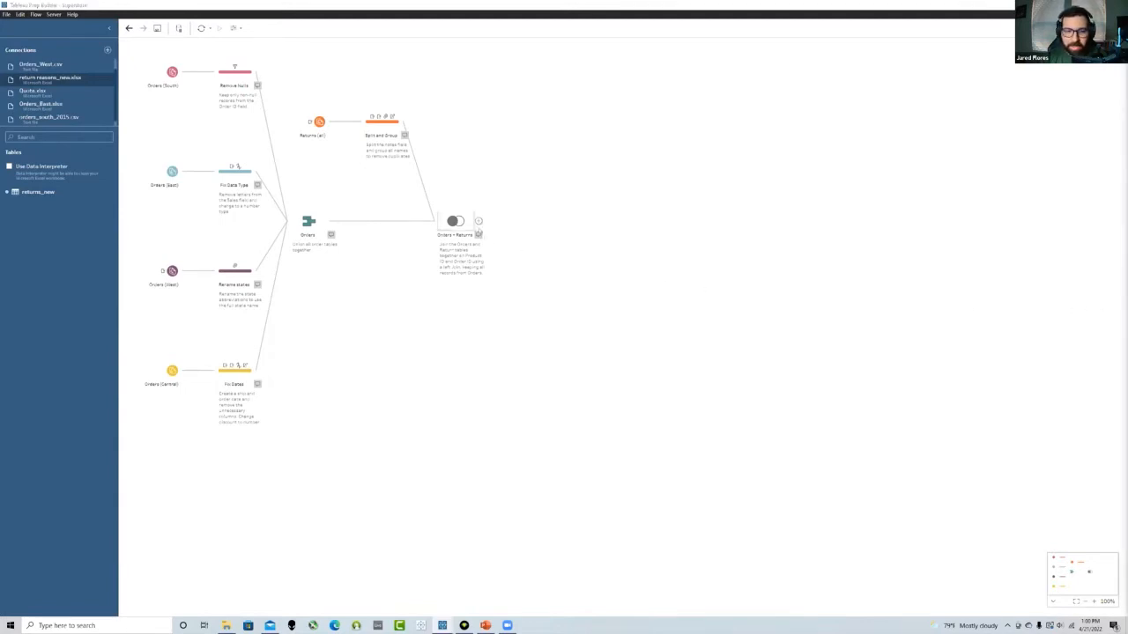
Show the Orders + Returns join results as a list of fields and enlarge the flow area above them
left_click(479, 220)
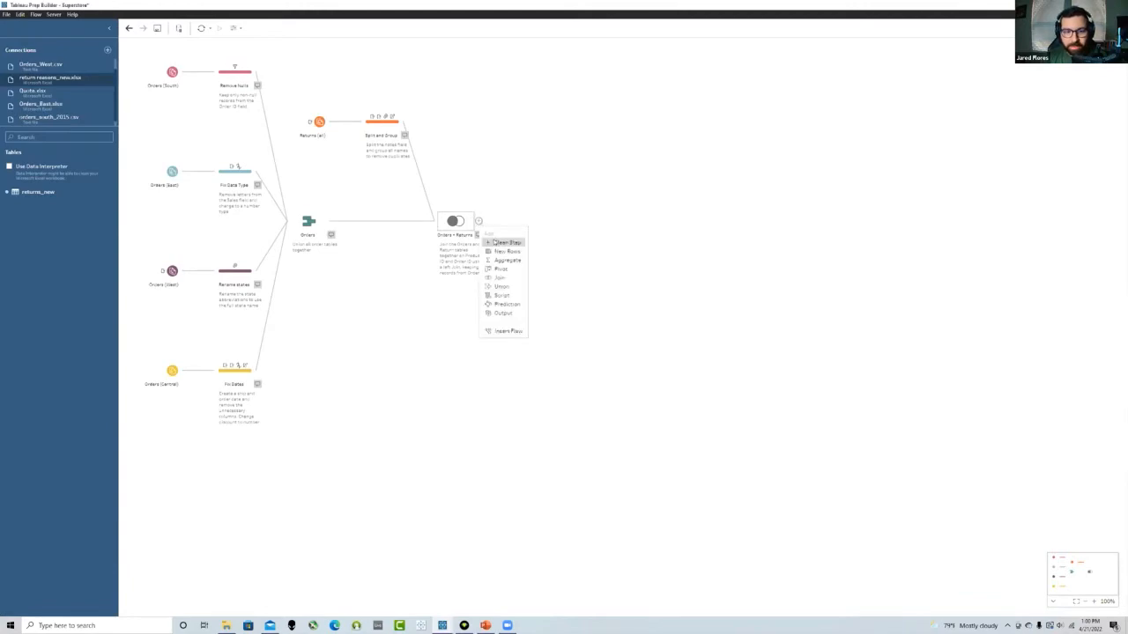
left_click(455, 221)
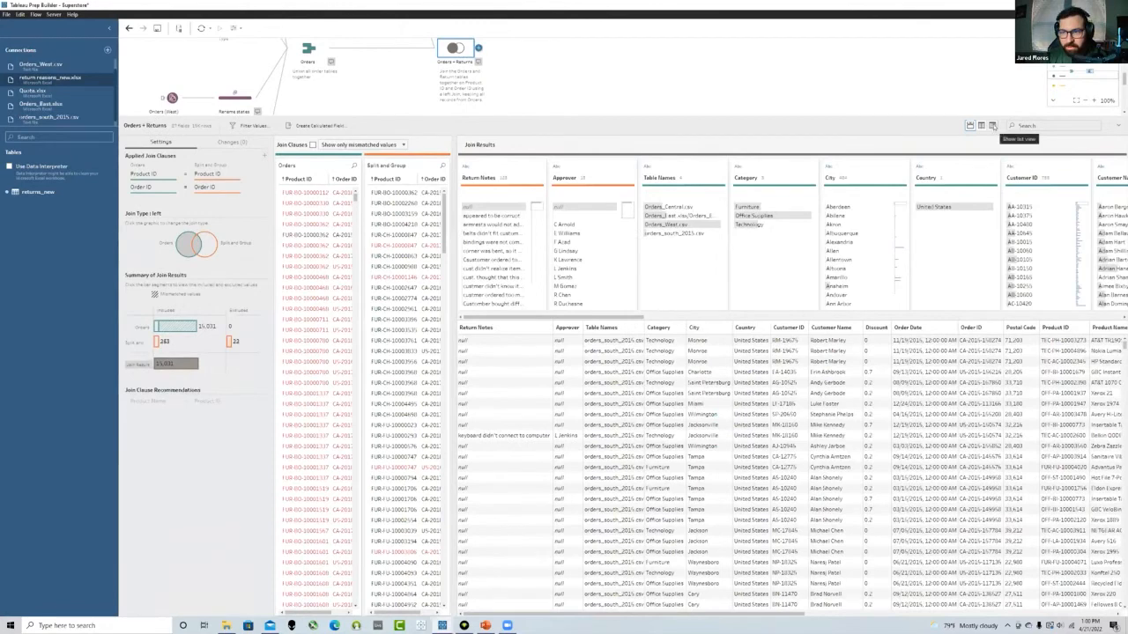
left_click(992, 125)
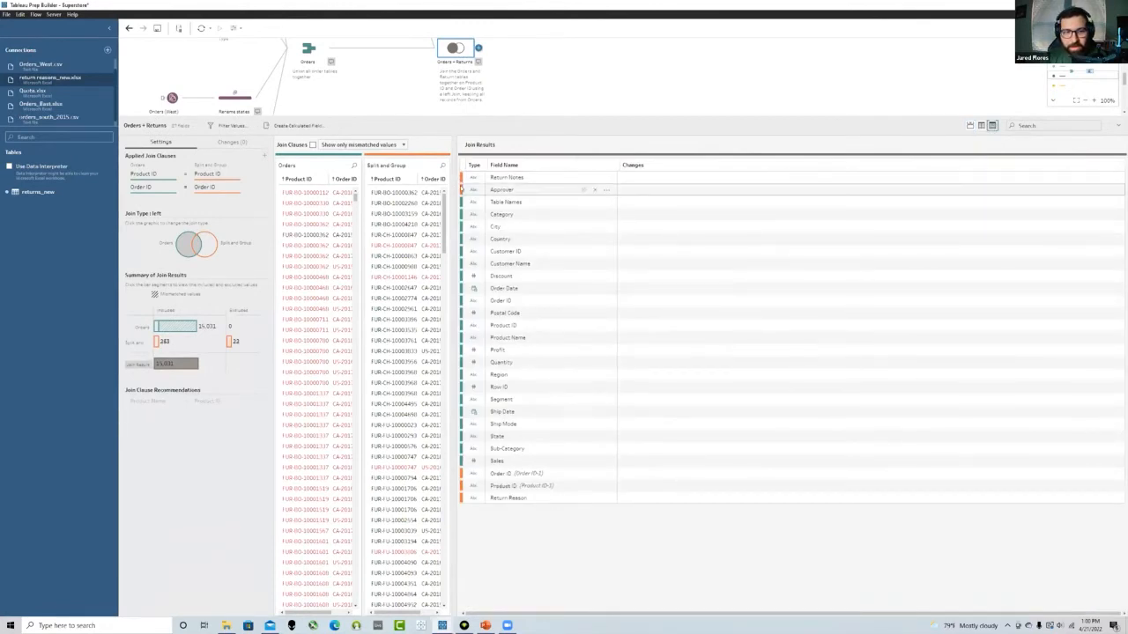
scroll(342, 76, "up", 2)
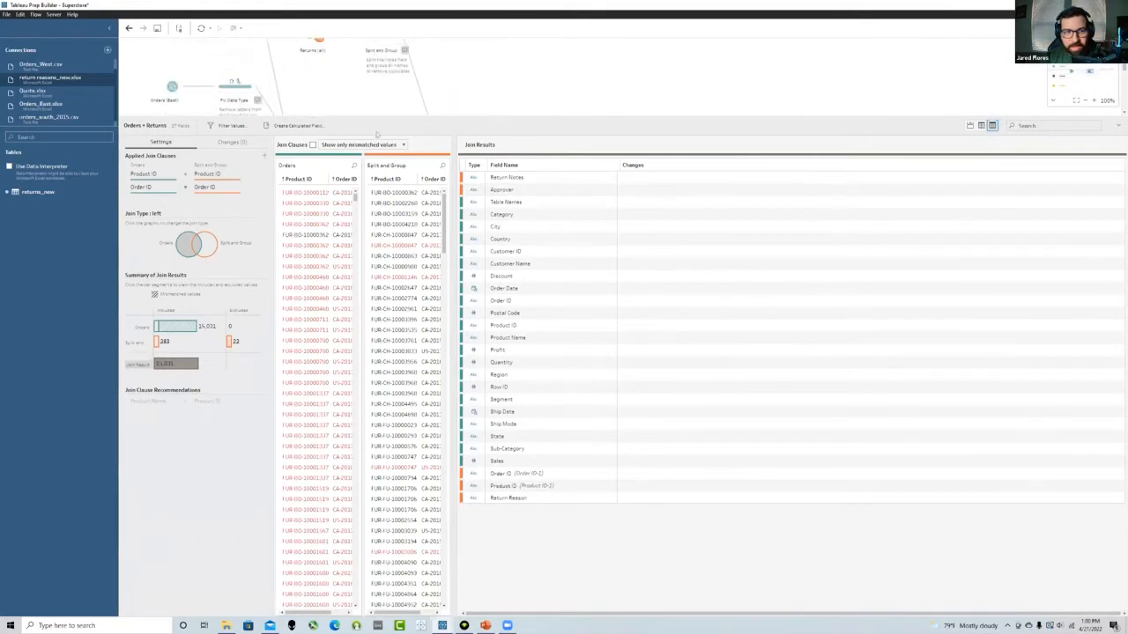
left_click_drag(384, 115, 381, 209)
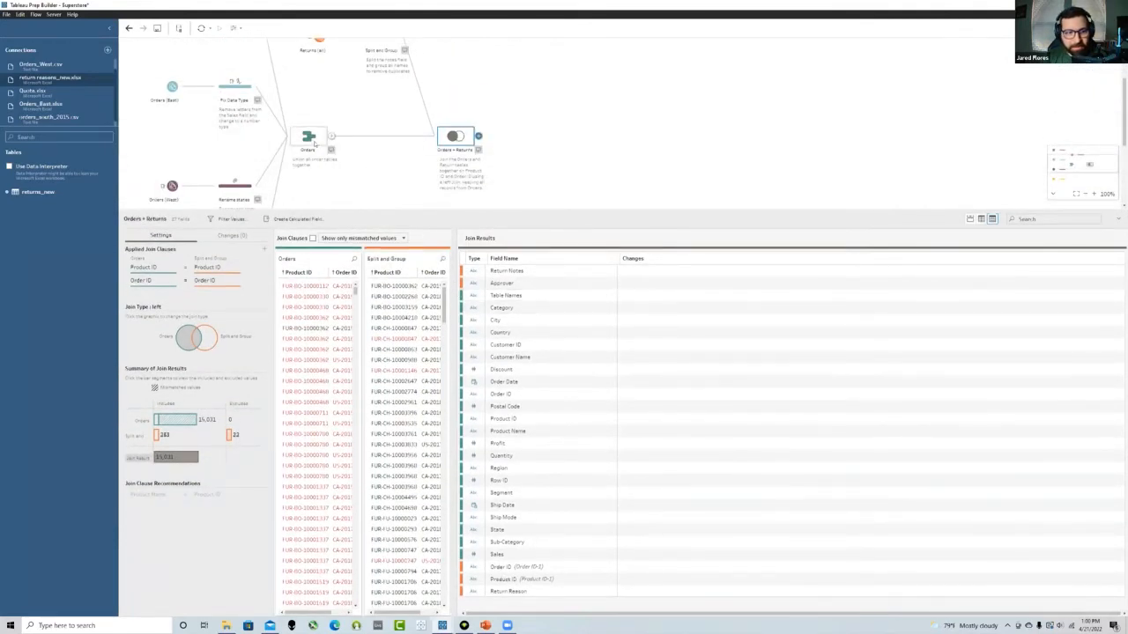
Remove the duplicate Product ID-1 and Order ID-1 fields from the Orders + Returns join results
scroll(352, 115, "up", 2)
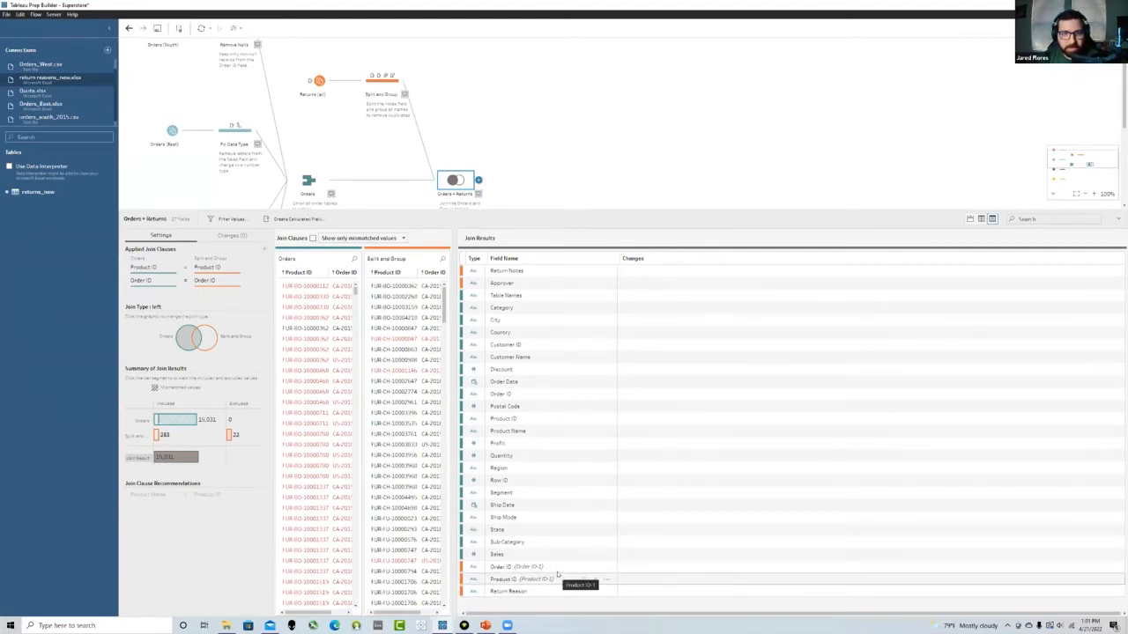
left_click(593, 580)
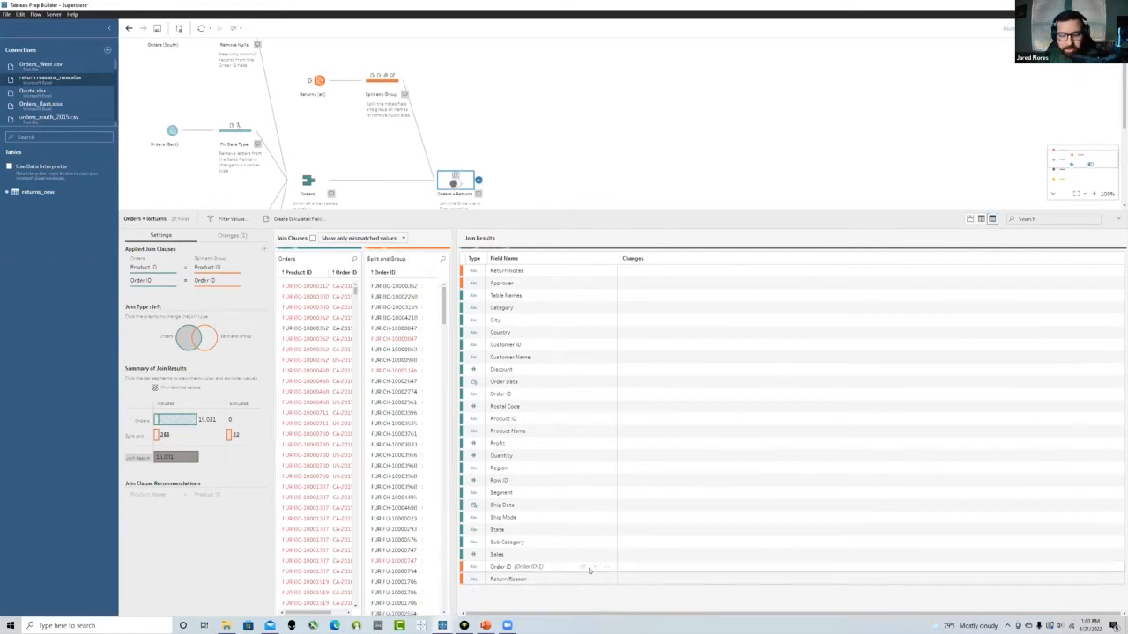
left_click(494, 183)
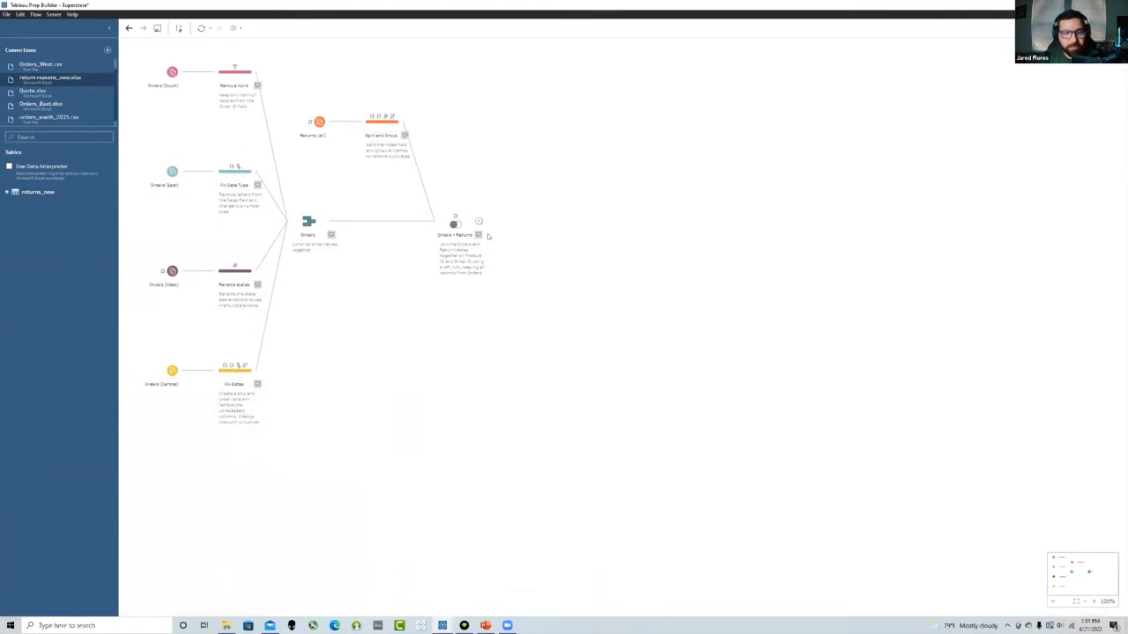
Add an output step after Orders + Returns and preview its rows as a data grid across to the Return Reason column
left_click(479, 221)
left_click(504, 313)
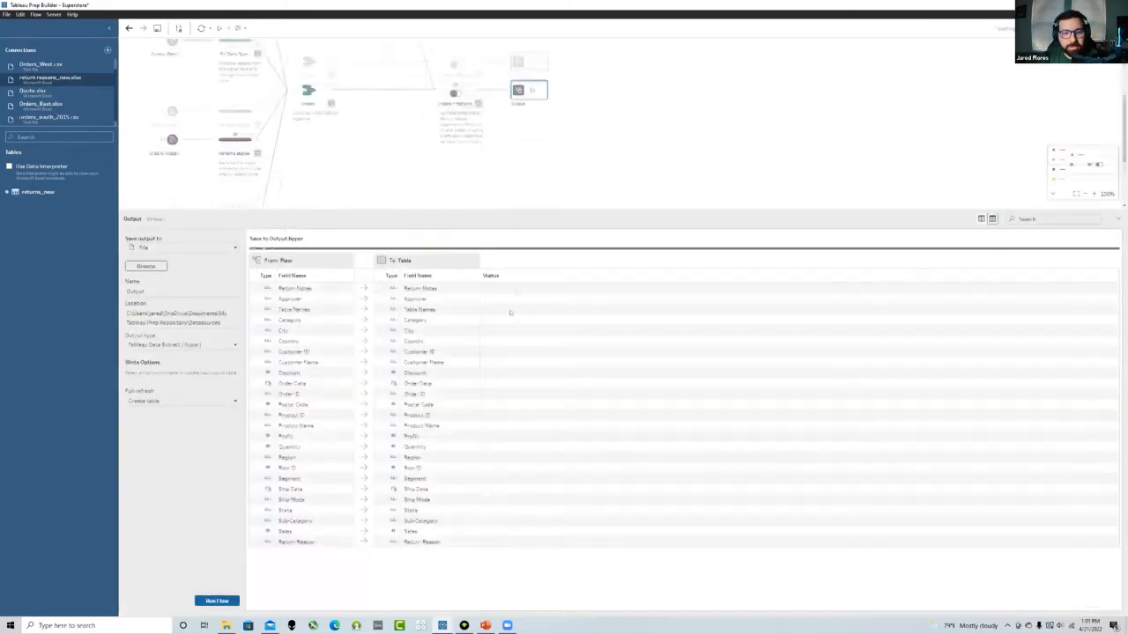
left_click(980, 219)
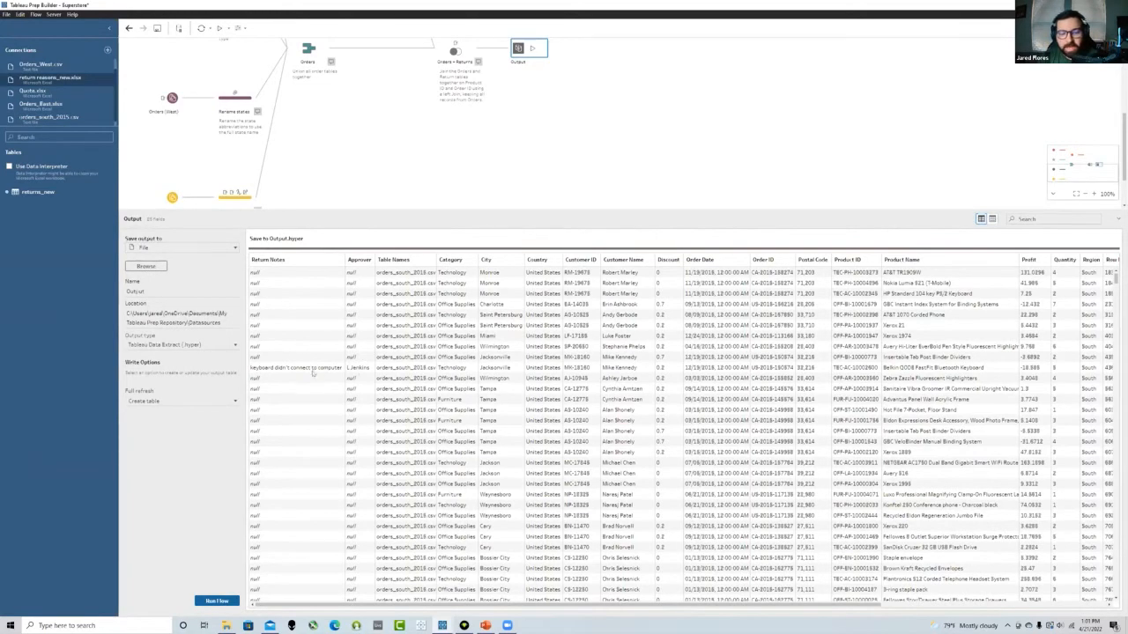
left_click_drag(846, 606, 1075, 607)
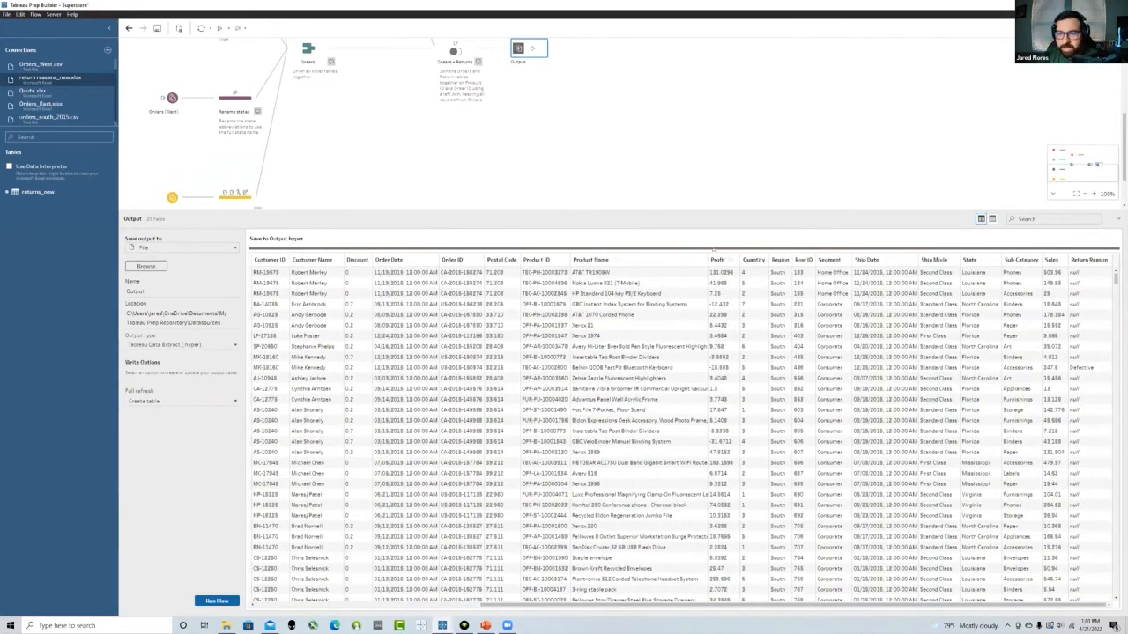
left_click(558, 153)
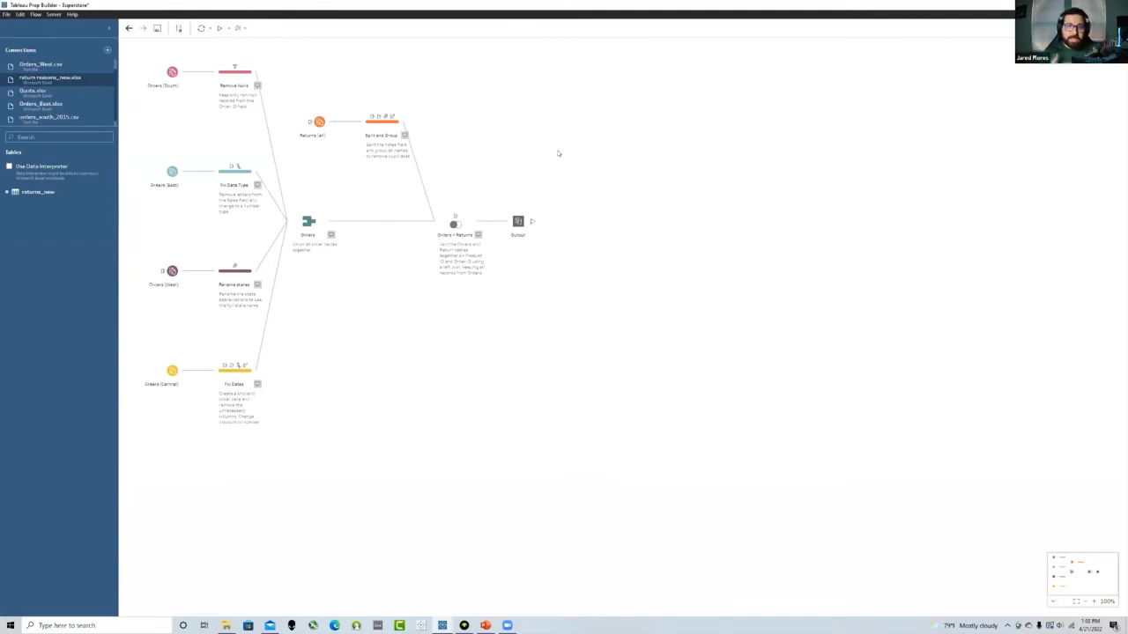
Try the full and notInner join types on the Orders + Returns step and restore the left join
left_click(454, 223)
left_click(208, 335)
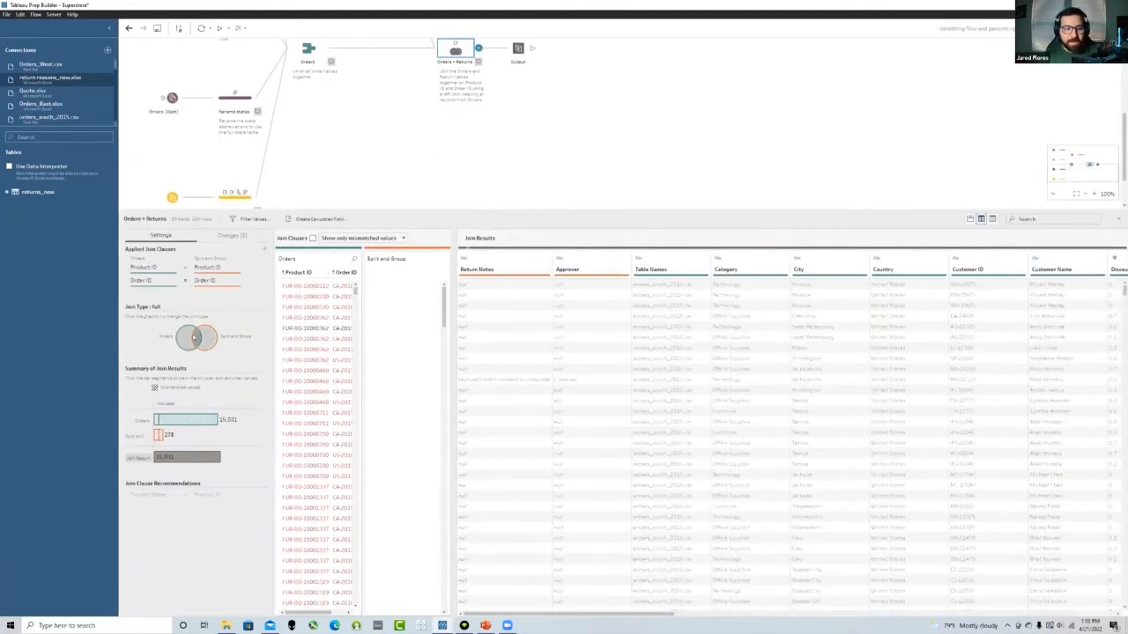
left_click(201, 335)
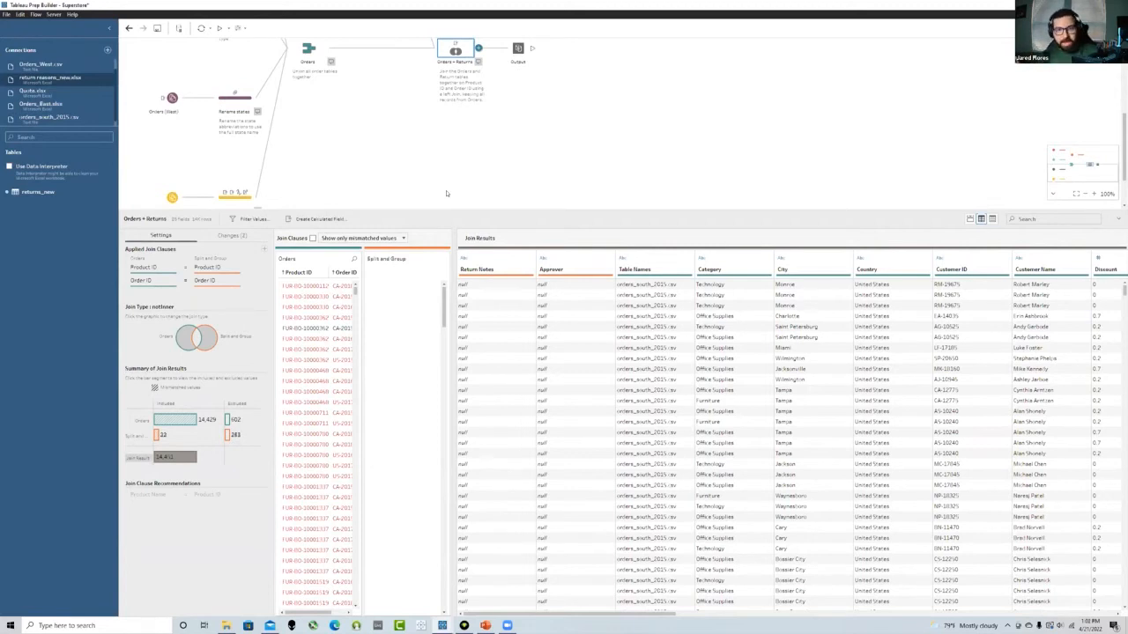
left_click(209, 339)
left_click(197, 338)
left_click(331, 197)
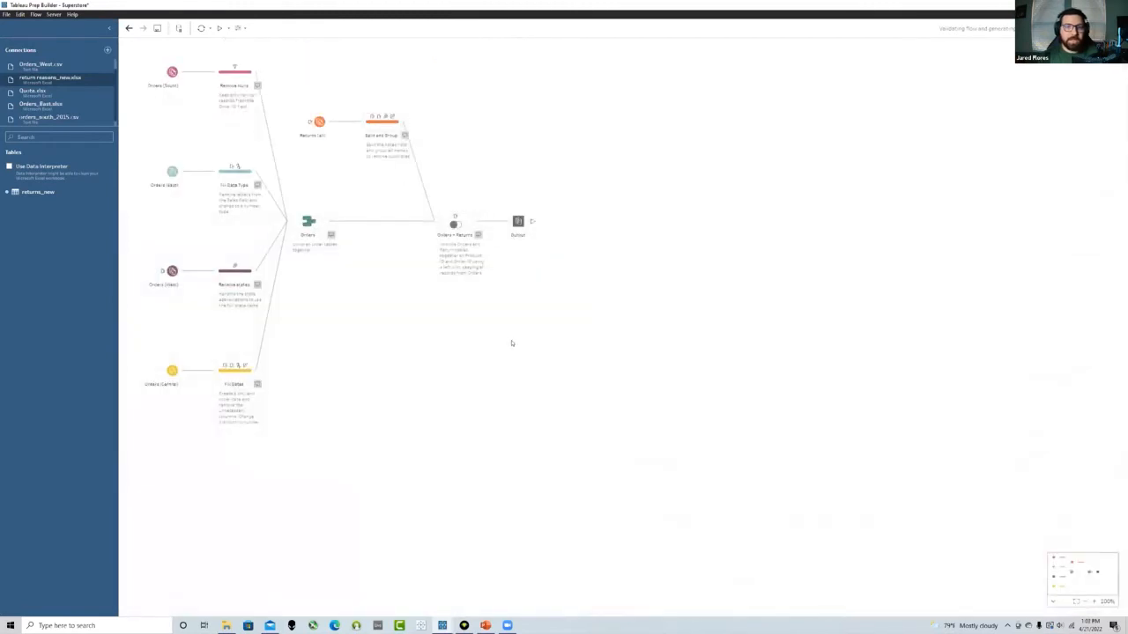
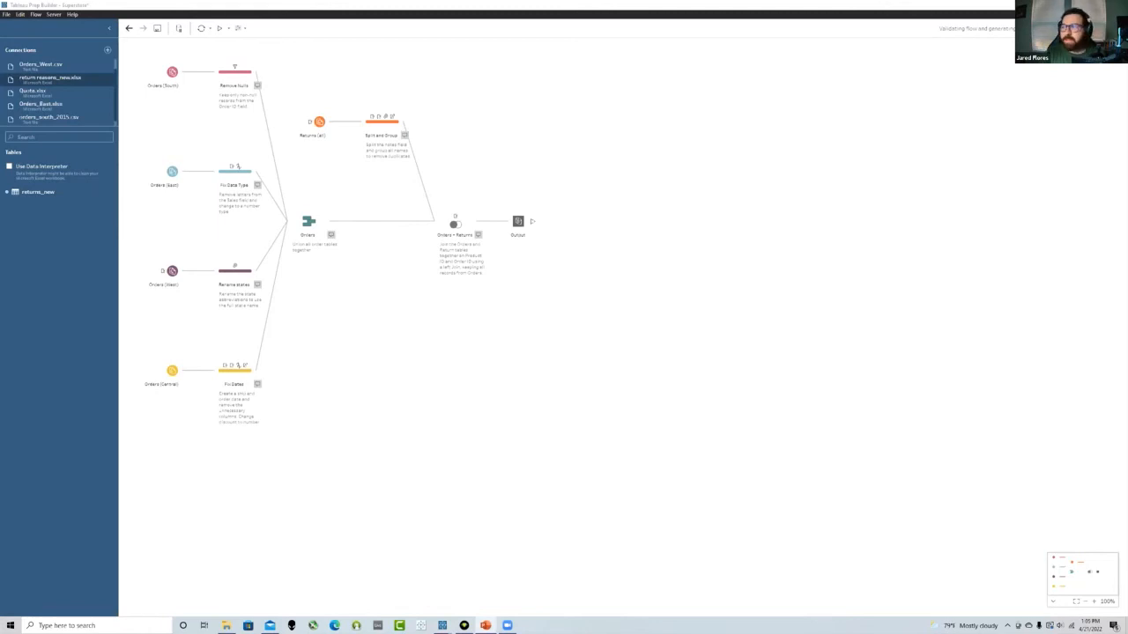
Switch to PowerPoint to show the closing quote slide of Prep Presentation, and return to the Tableau Prep Builder flow
key("alt+Tab")
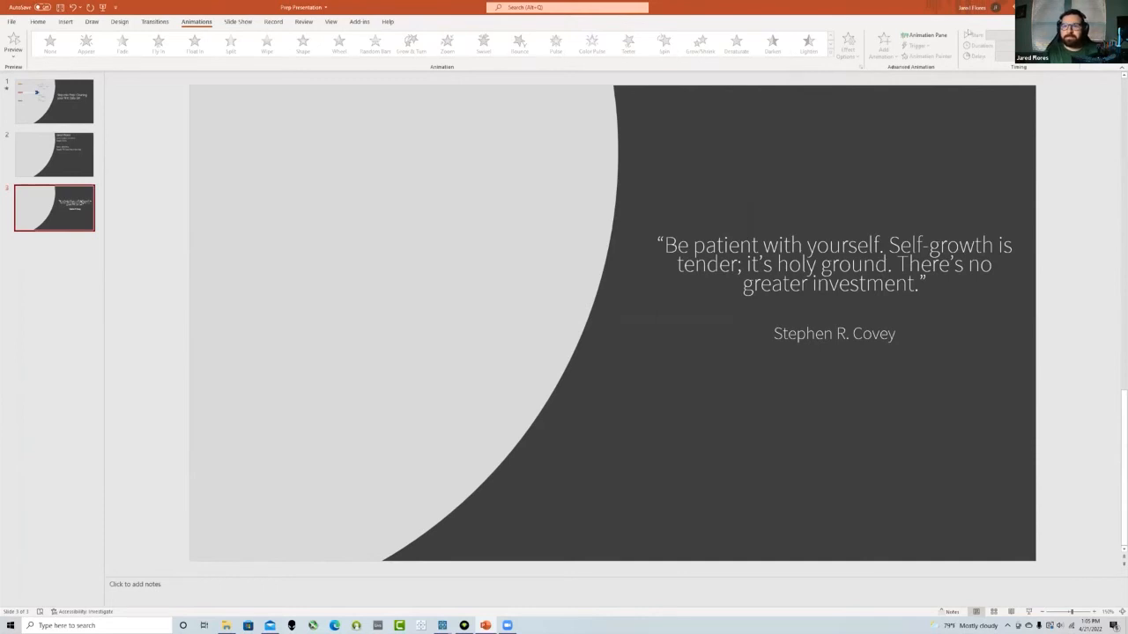
left_click(1060, 7)
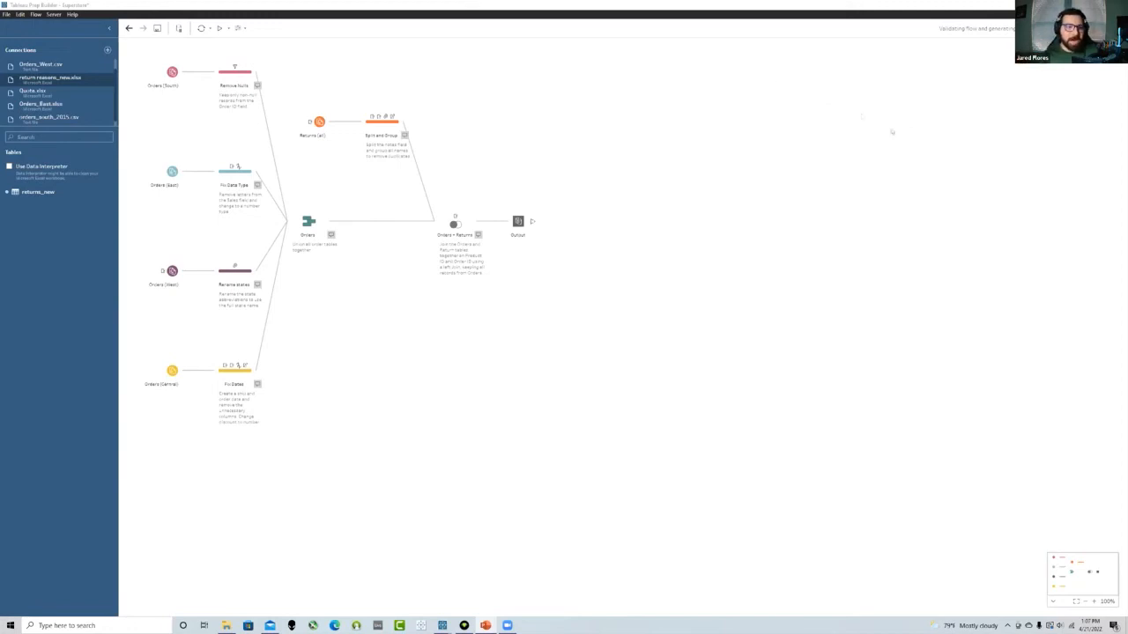
Review the changes and cleaned returns data in the Split and Group step, and return to the full flow view
left_click(391, 126)
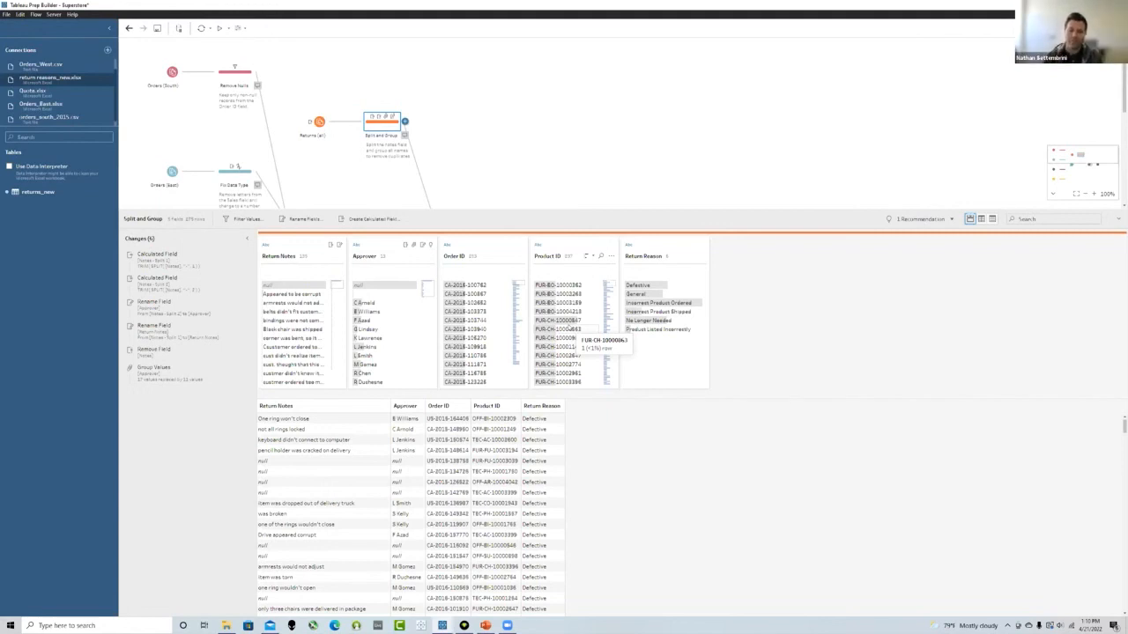
left_click(579, 154)
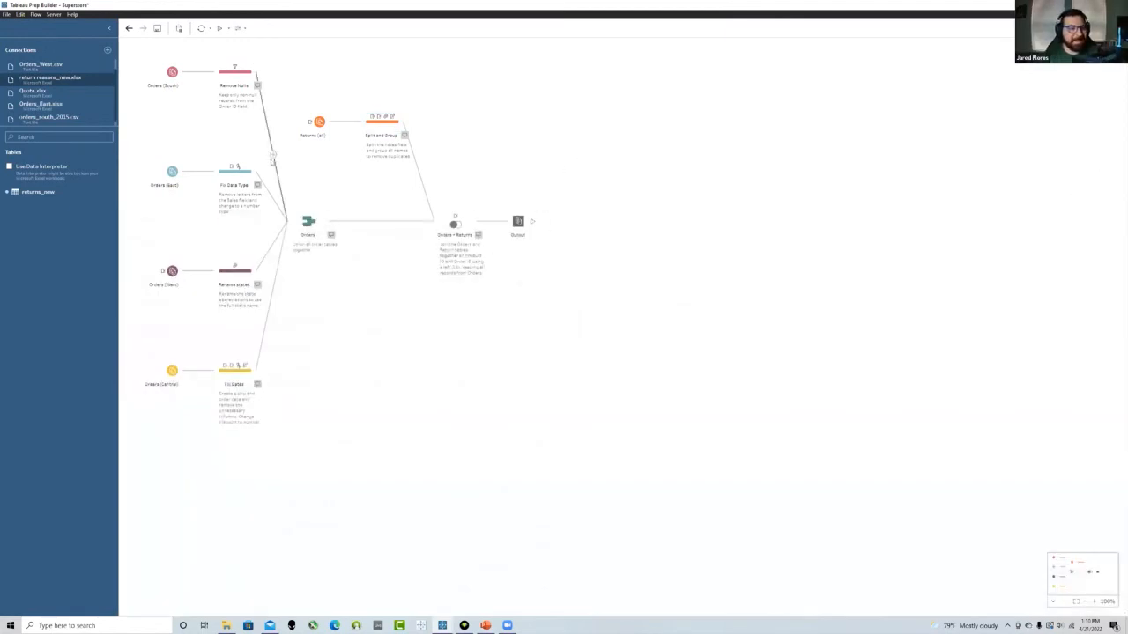